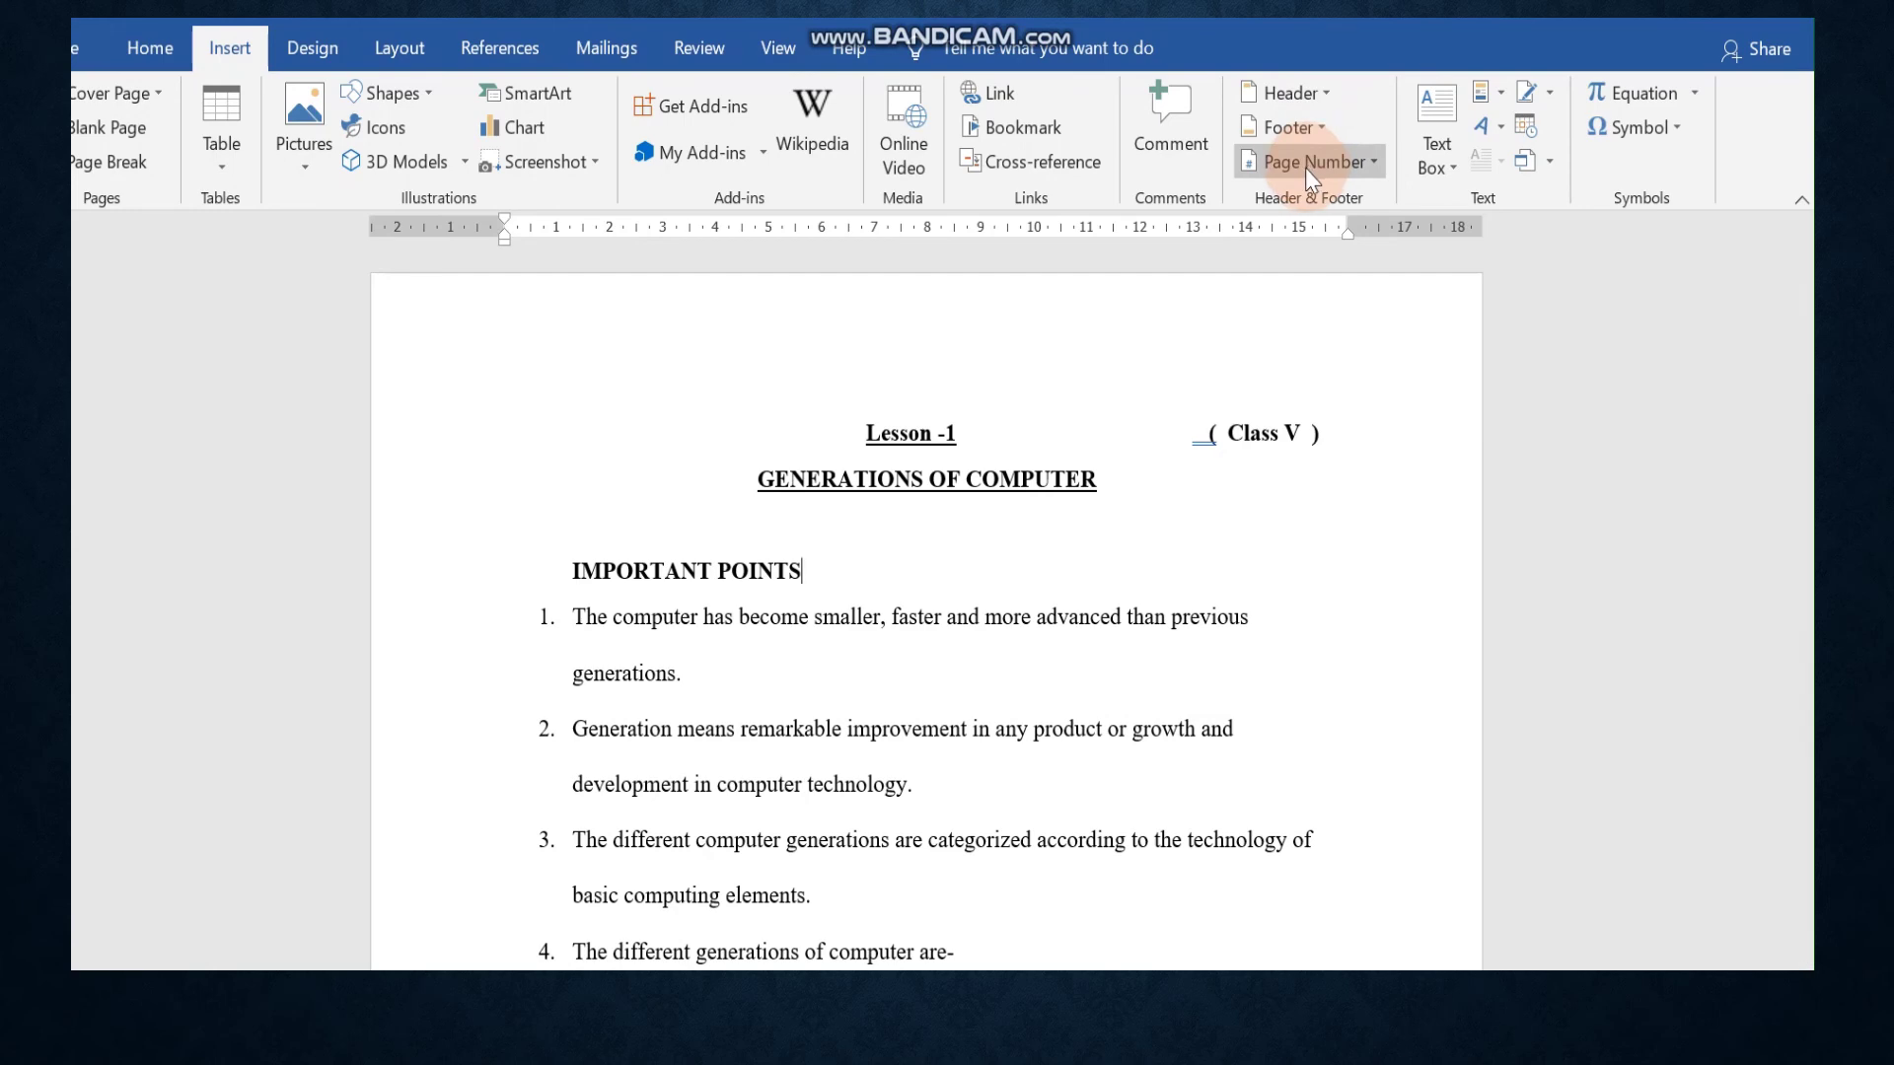
Insert a centred page number at the top of the page using the Plain Number 2 style, and return to the body text
{"action": "left_click", "coordinate": [1308, 163]}
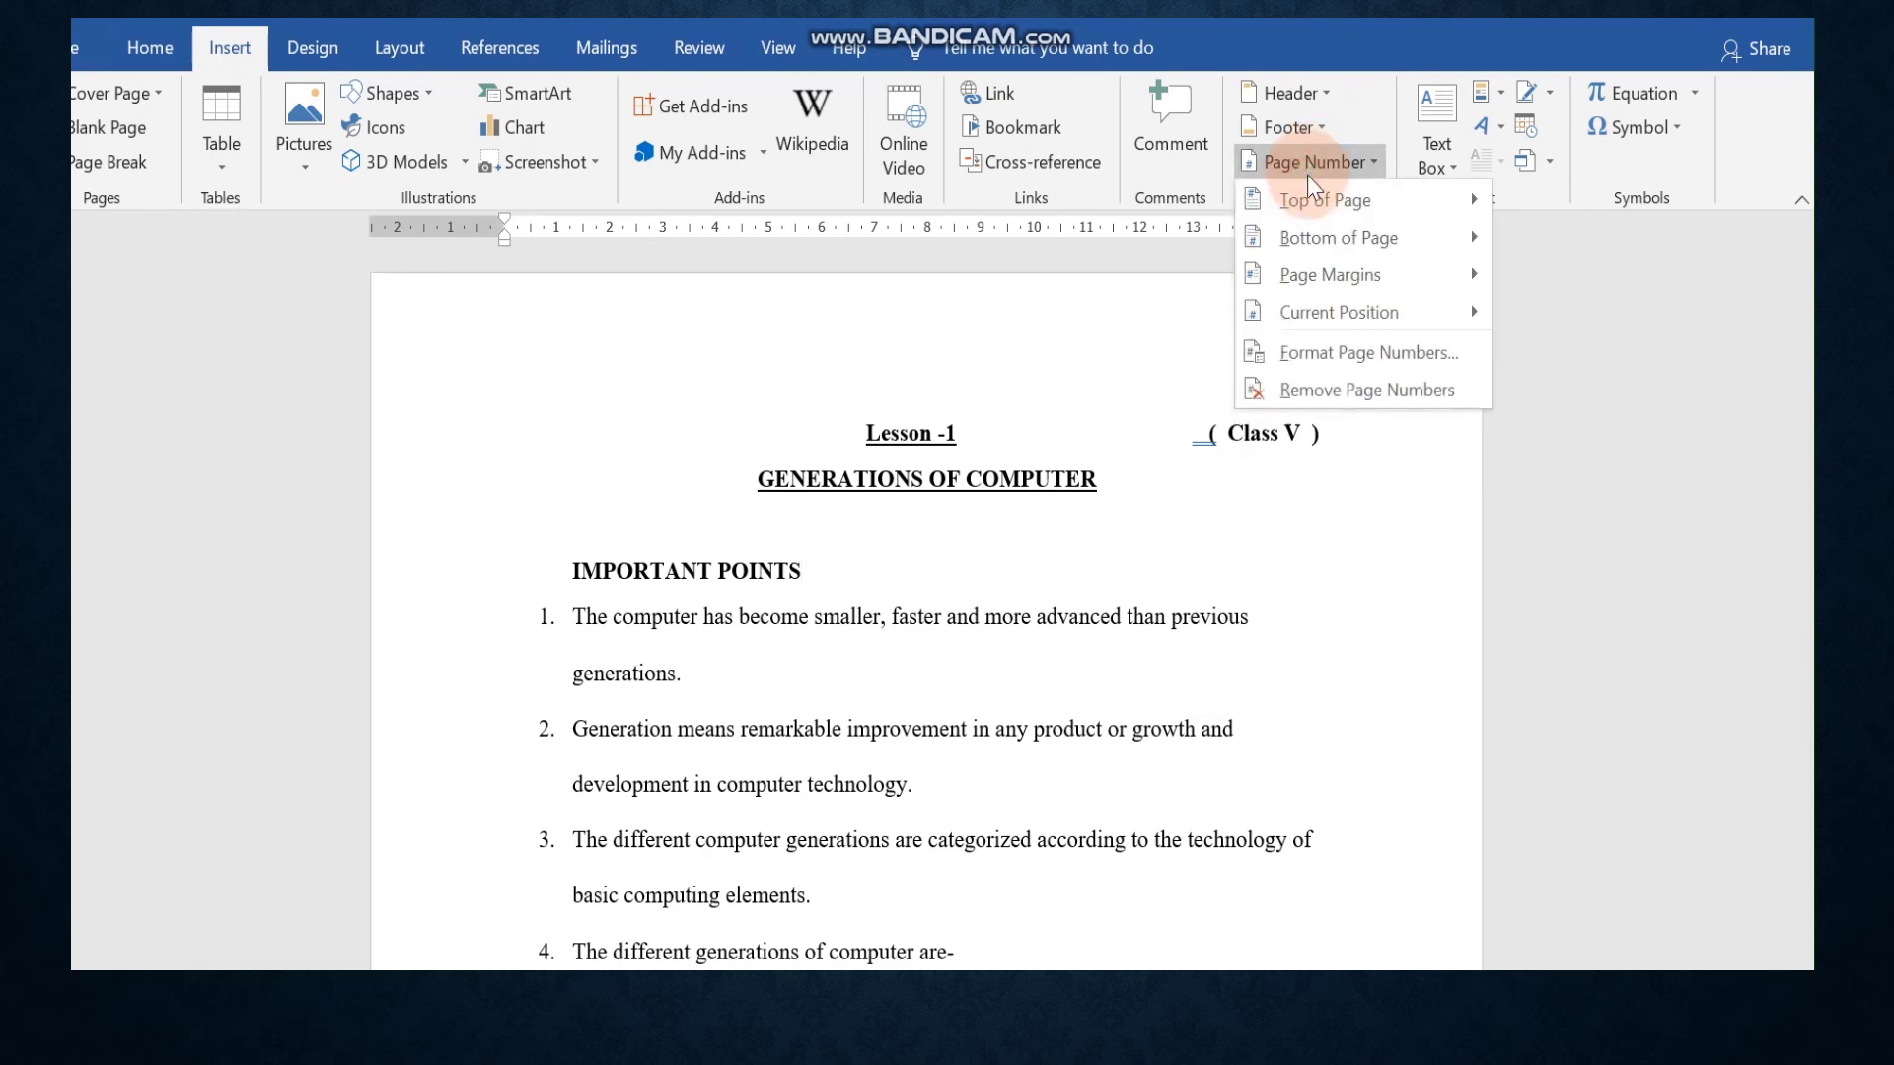
{"action": "mouse_move", "coordinate": [1328, 314]}
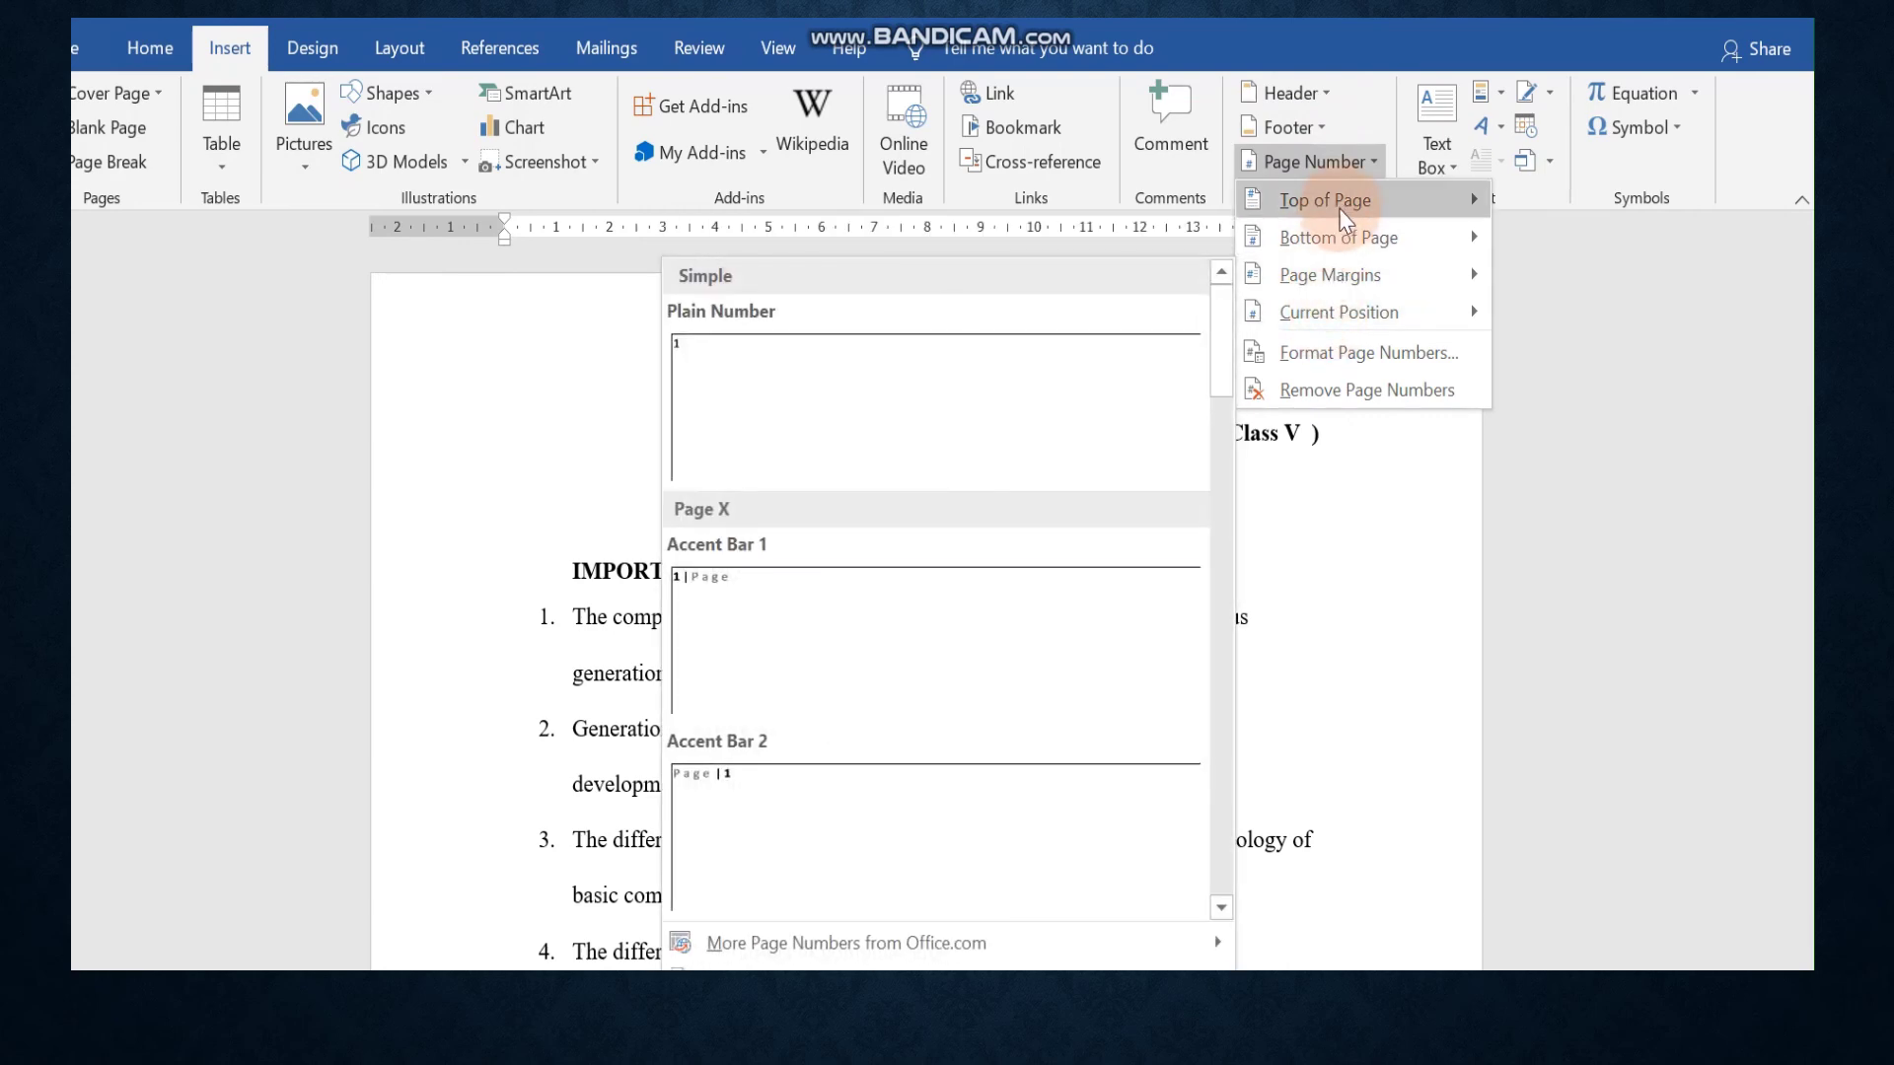
{"action": "mouse_move", "coordinate": [1340, 204]}
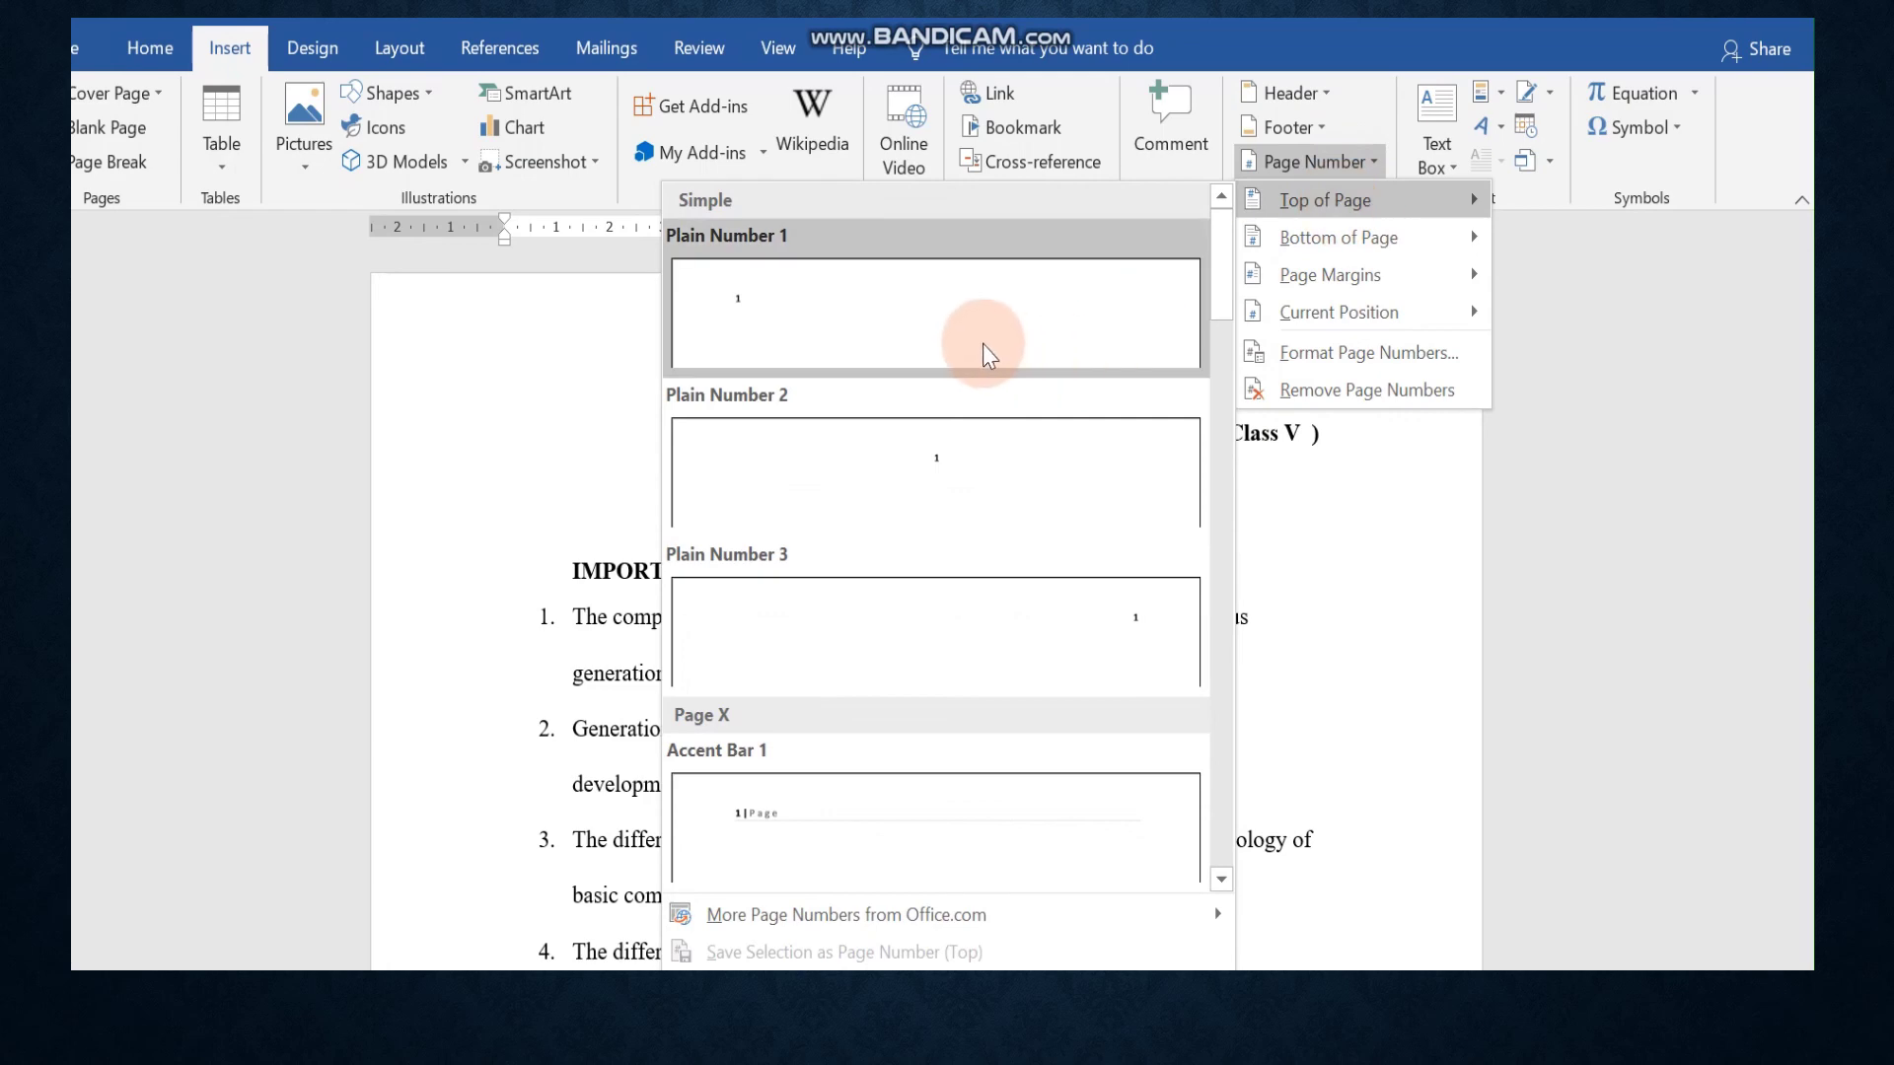
{"action": "left_click", "coordinate": [968, 450]}
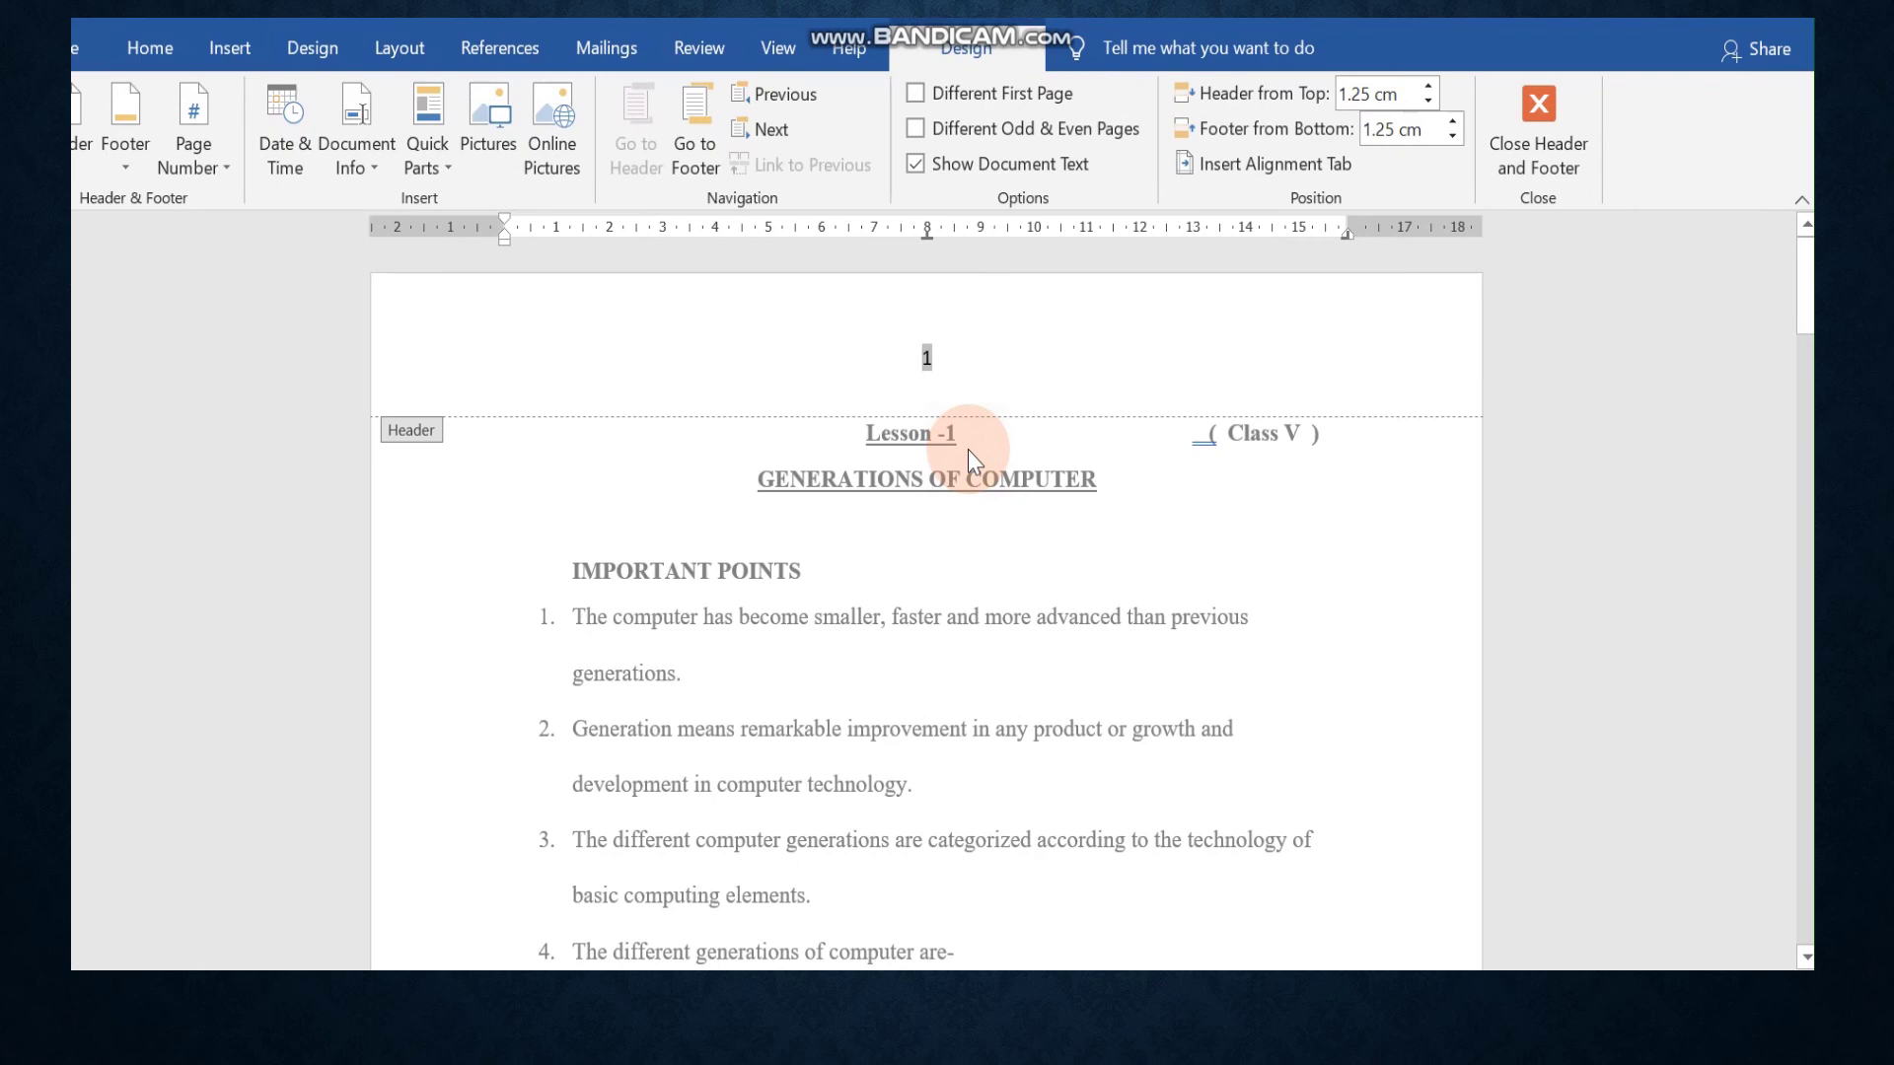
{"action": "left_click", "coordinate": [1550, 142]}
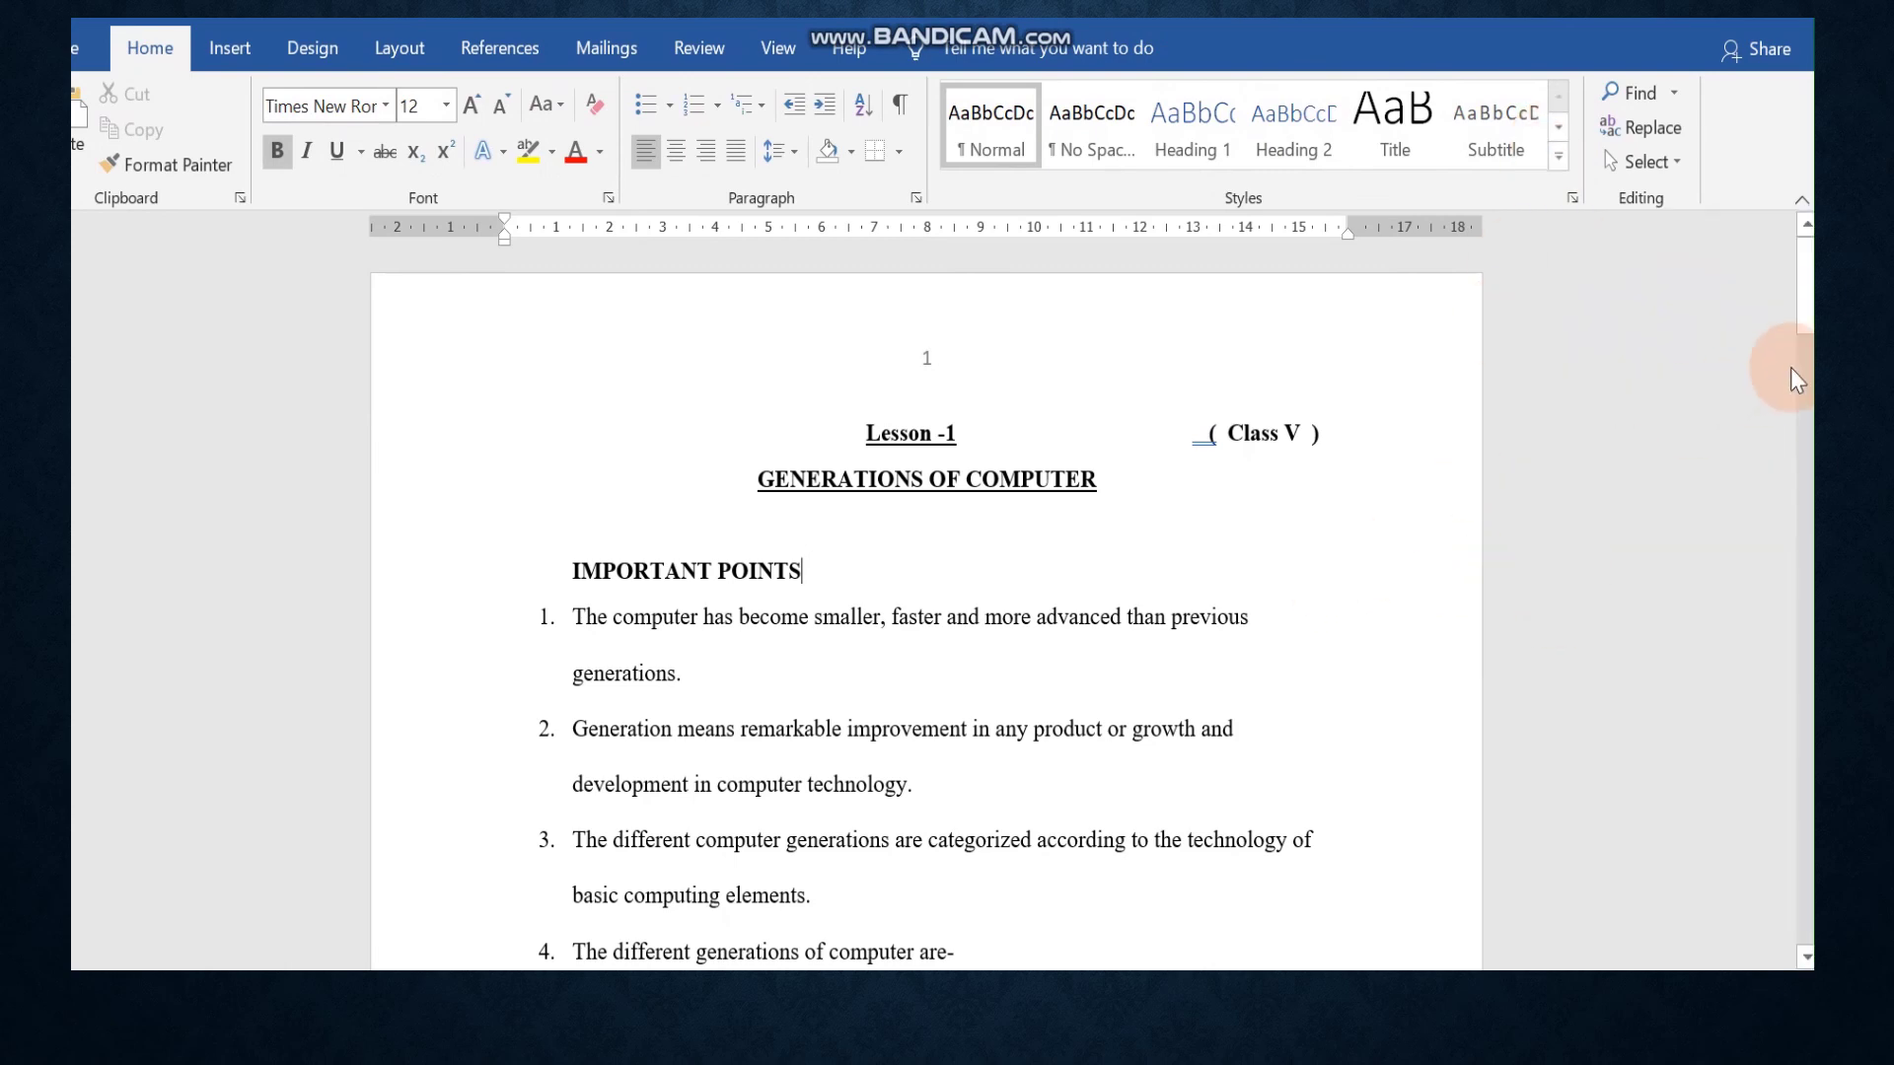
{"action": "left_click_drag", "start_coordinate": [1805, 296], "coordinate": [1758, 274]}
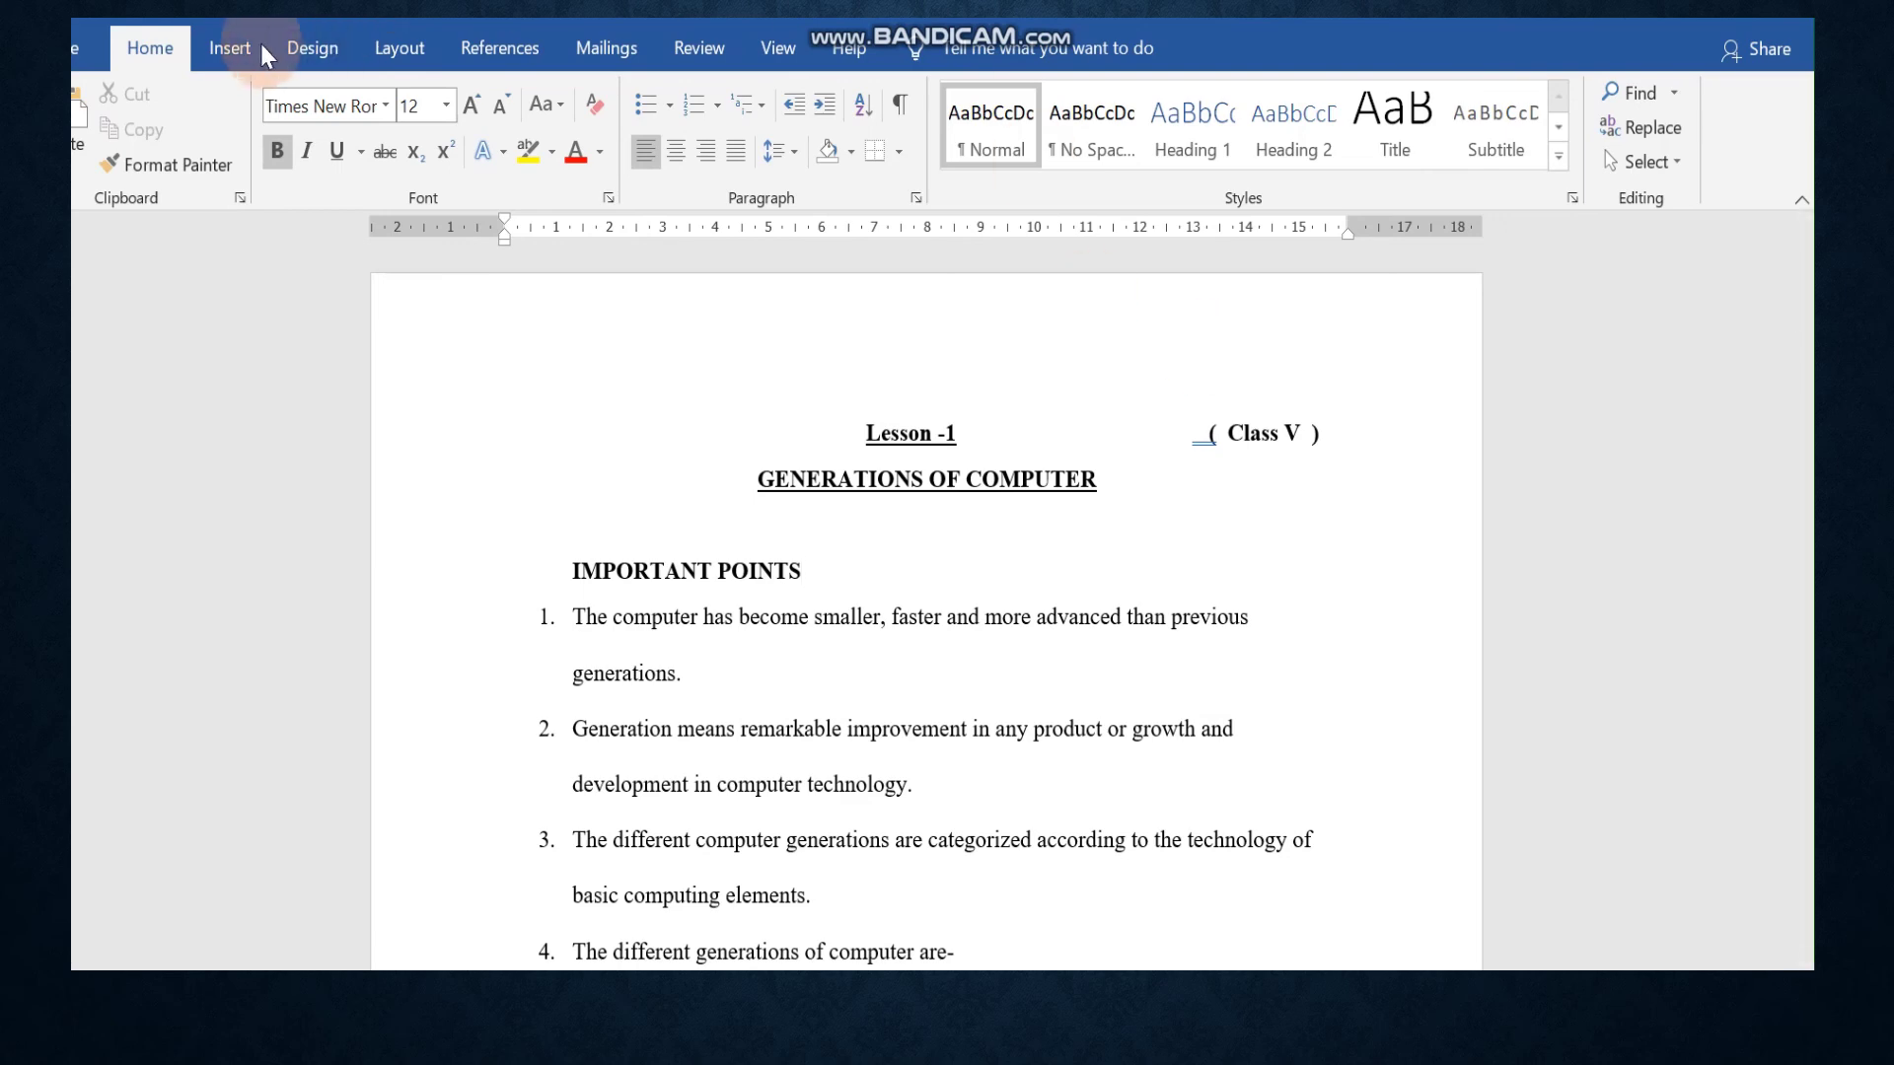
Insert a right-aligned page number at the bottom of the page using the Plain Number 3 style, and check it in the document
{"action": "left_click", "coordinate": [242, 61]}
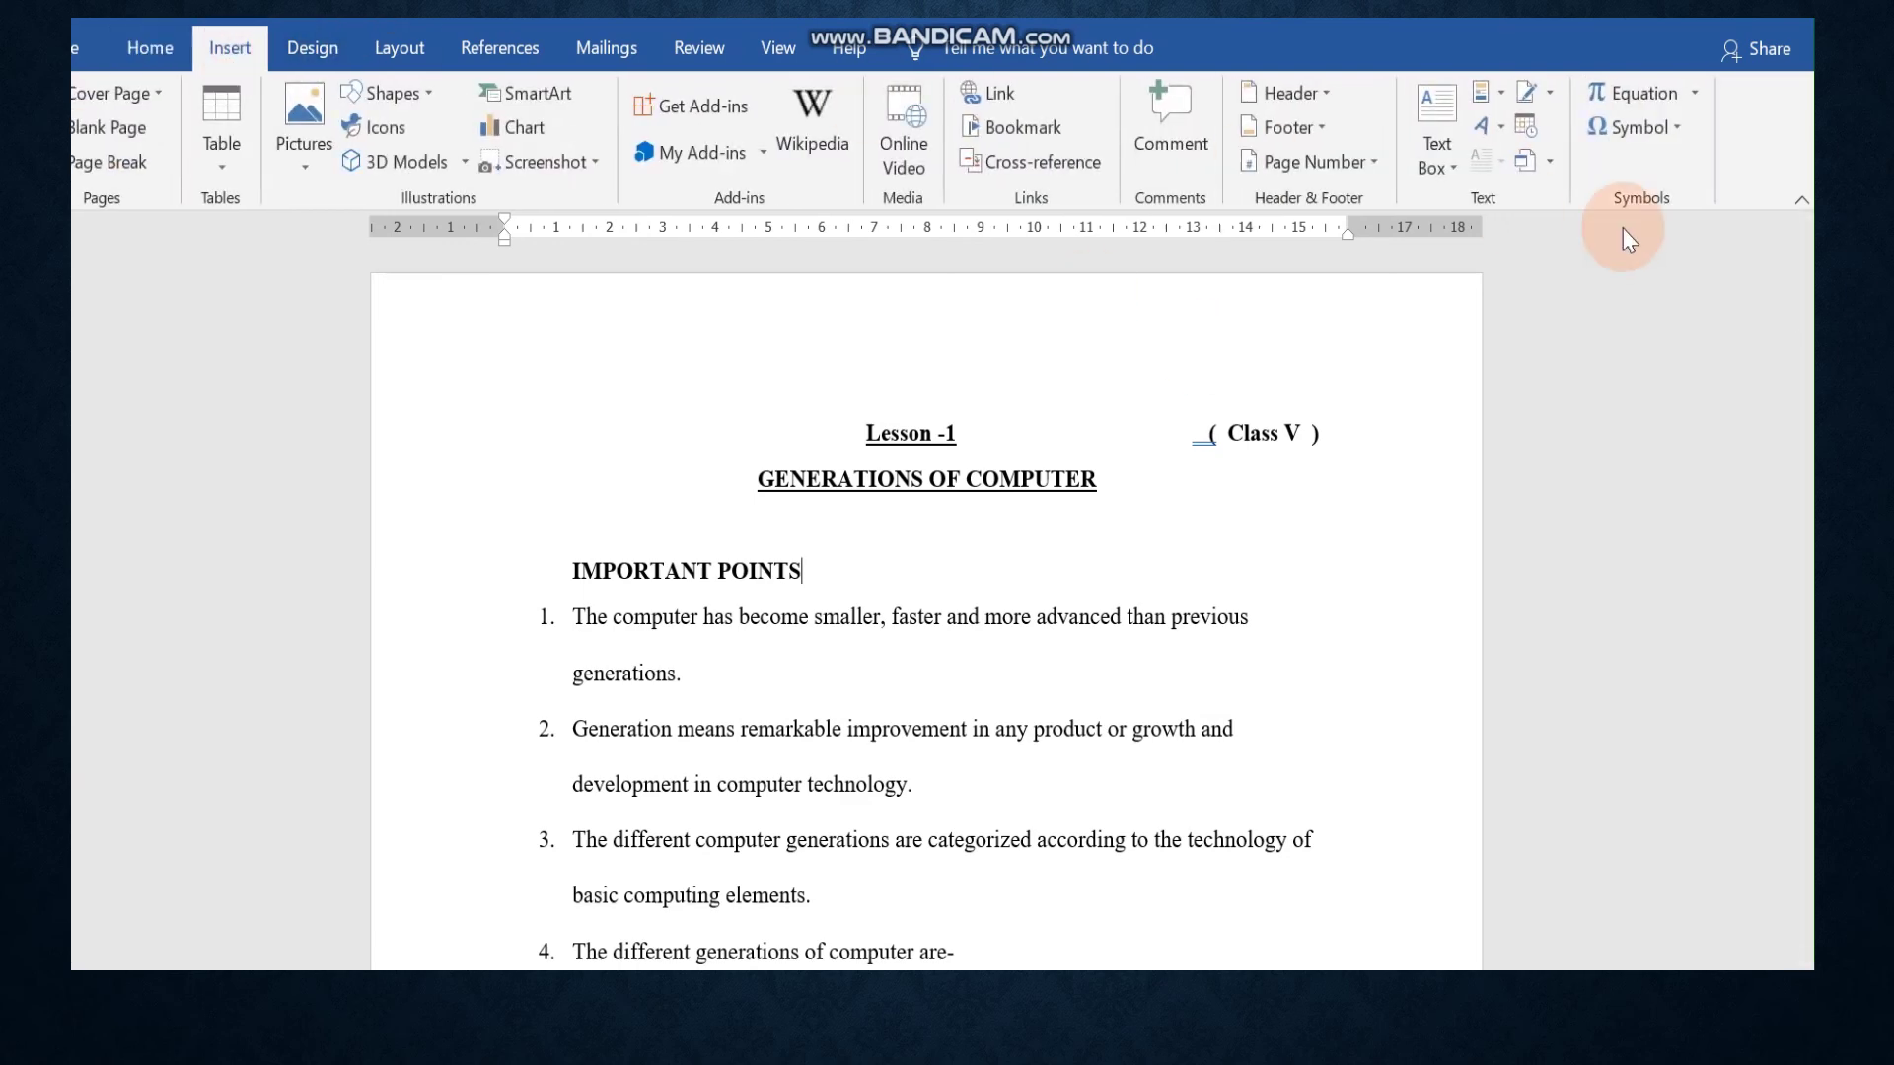
{"action": "left_click", "coordinate": [1365, 163]}
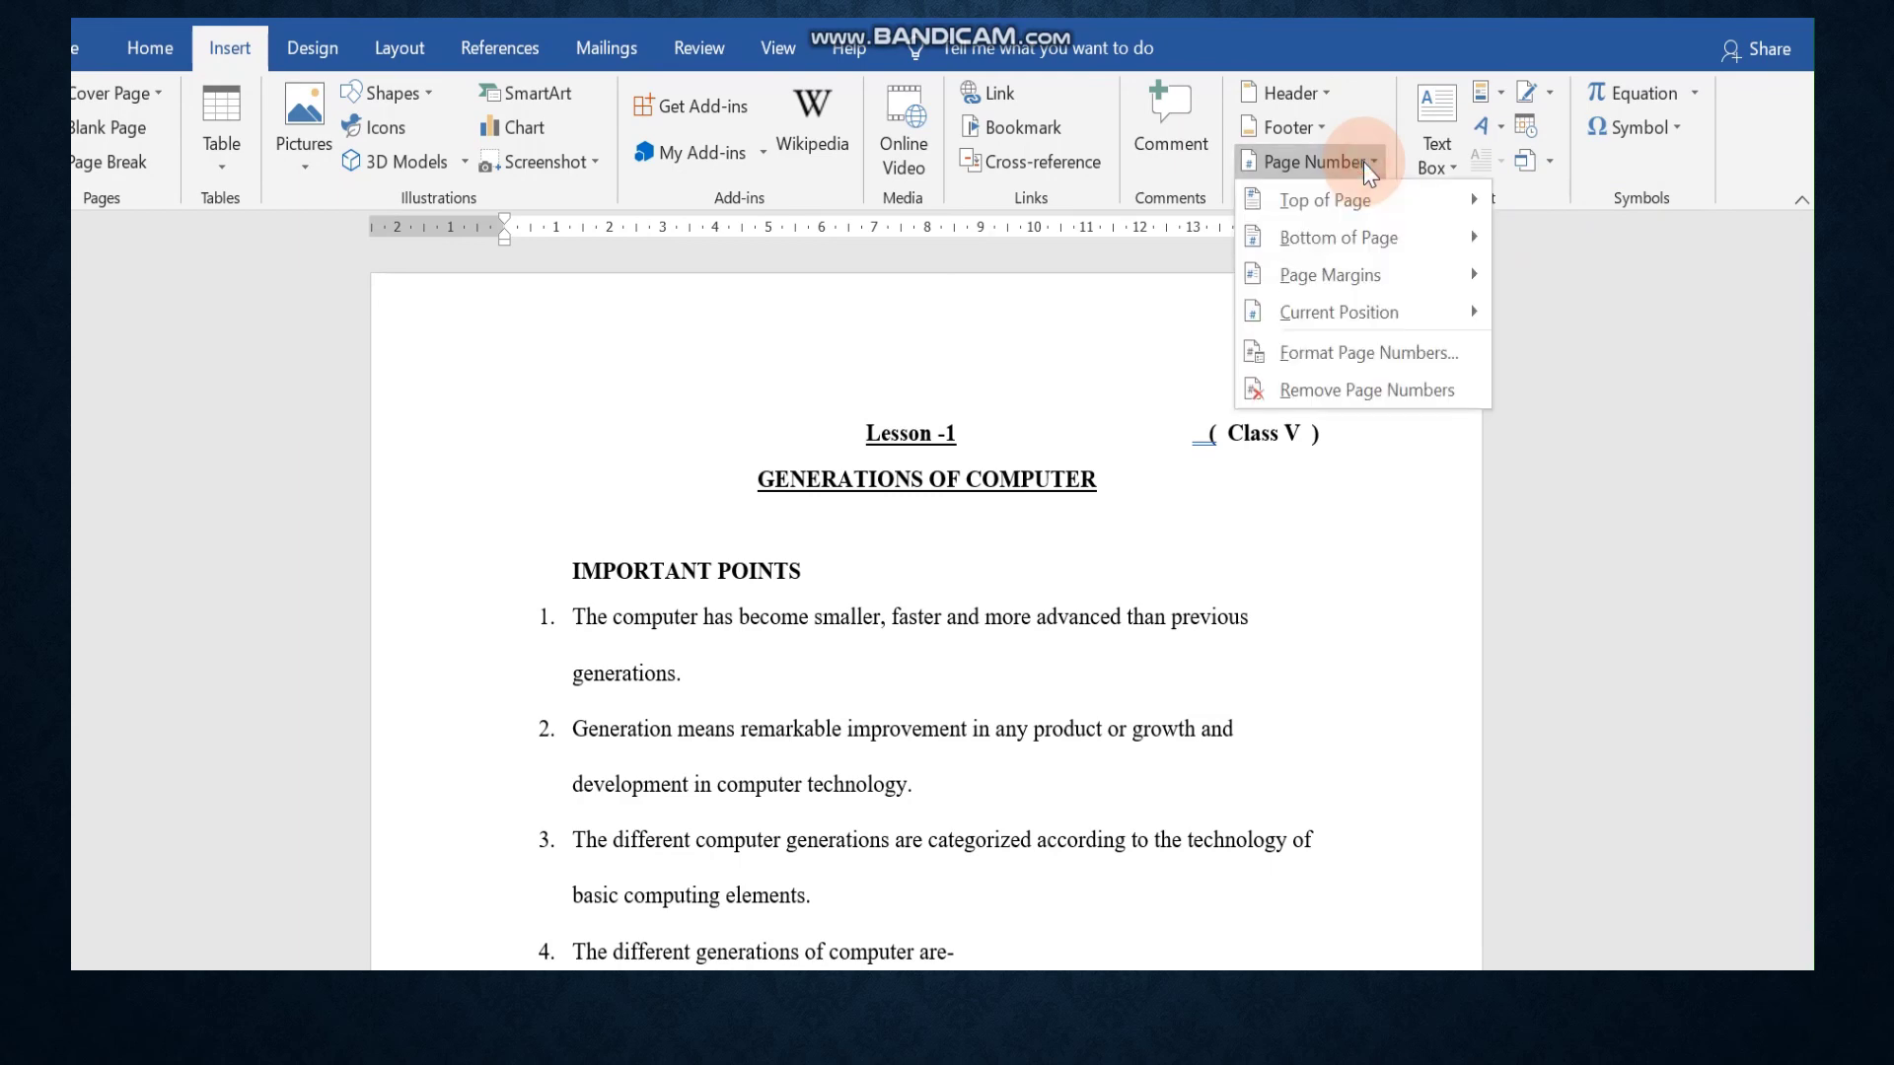
{"action": "mouse_move", "coordinate": [1350, 250]}
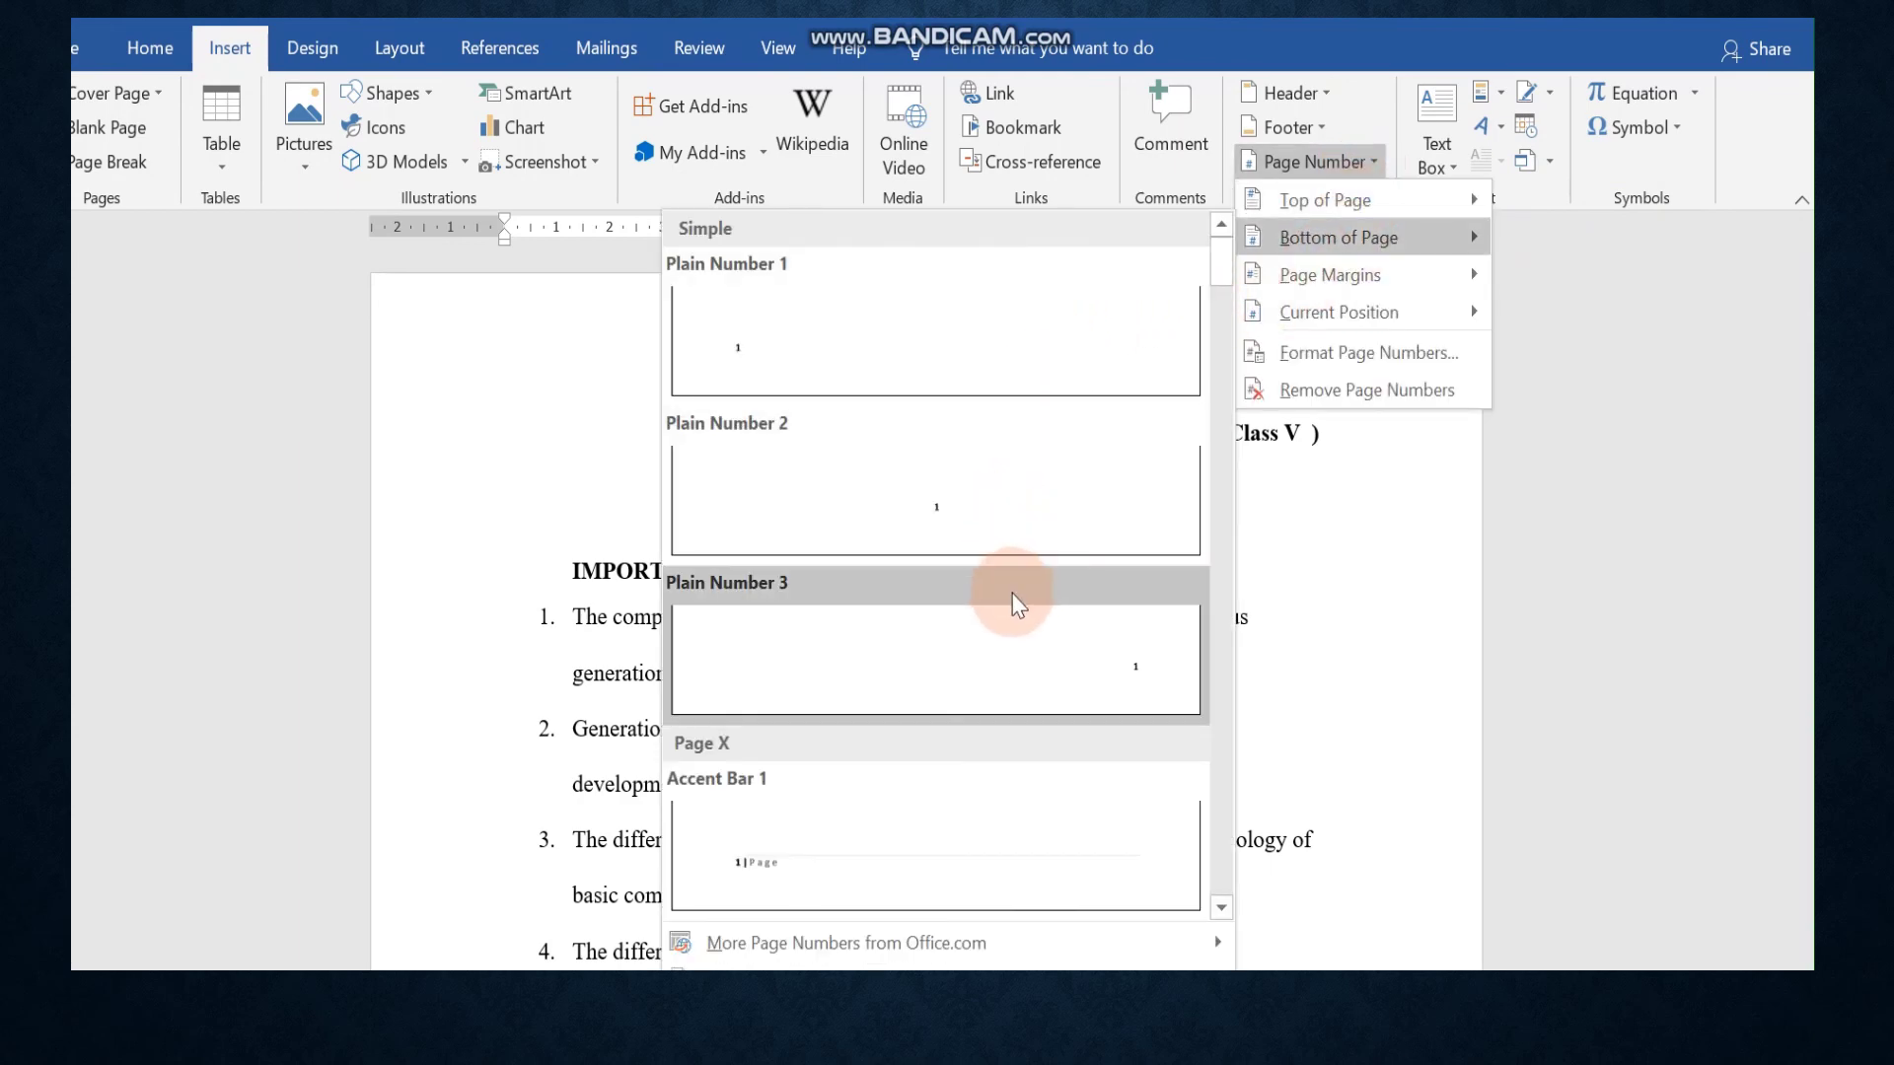
{"action": "left_click", "coordinate": [1099, 653]}
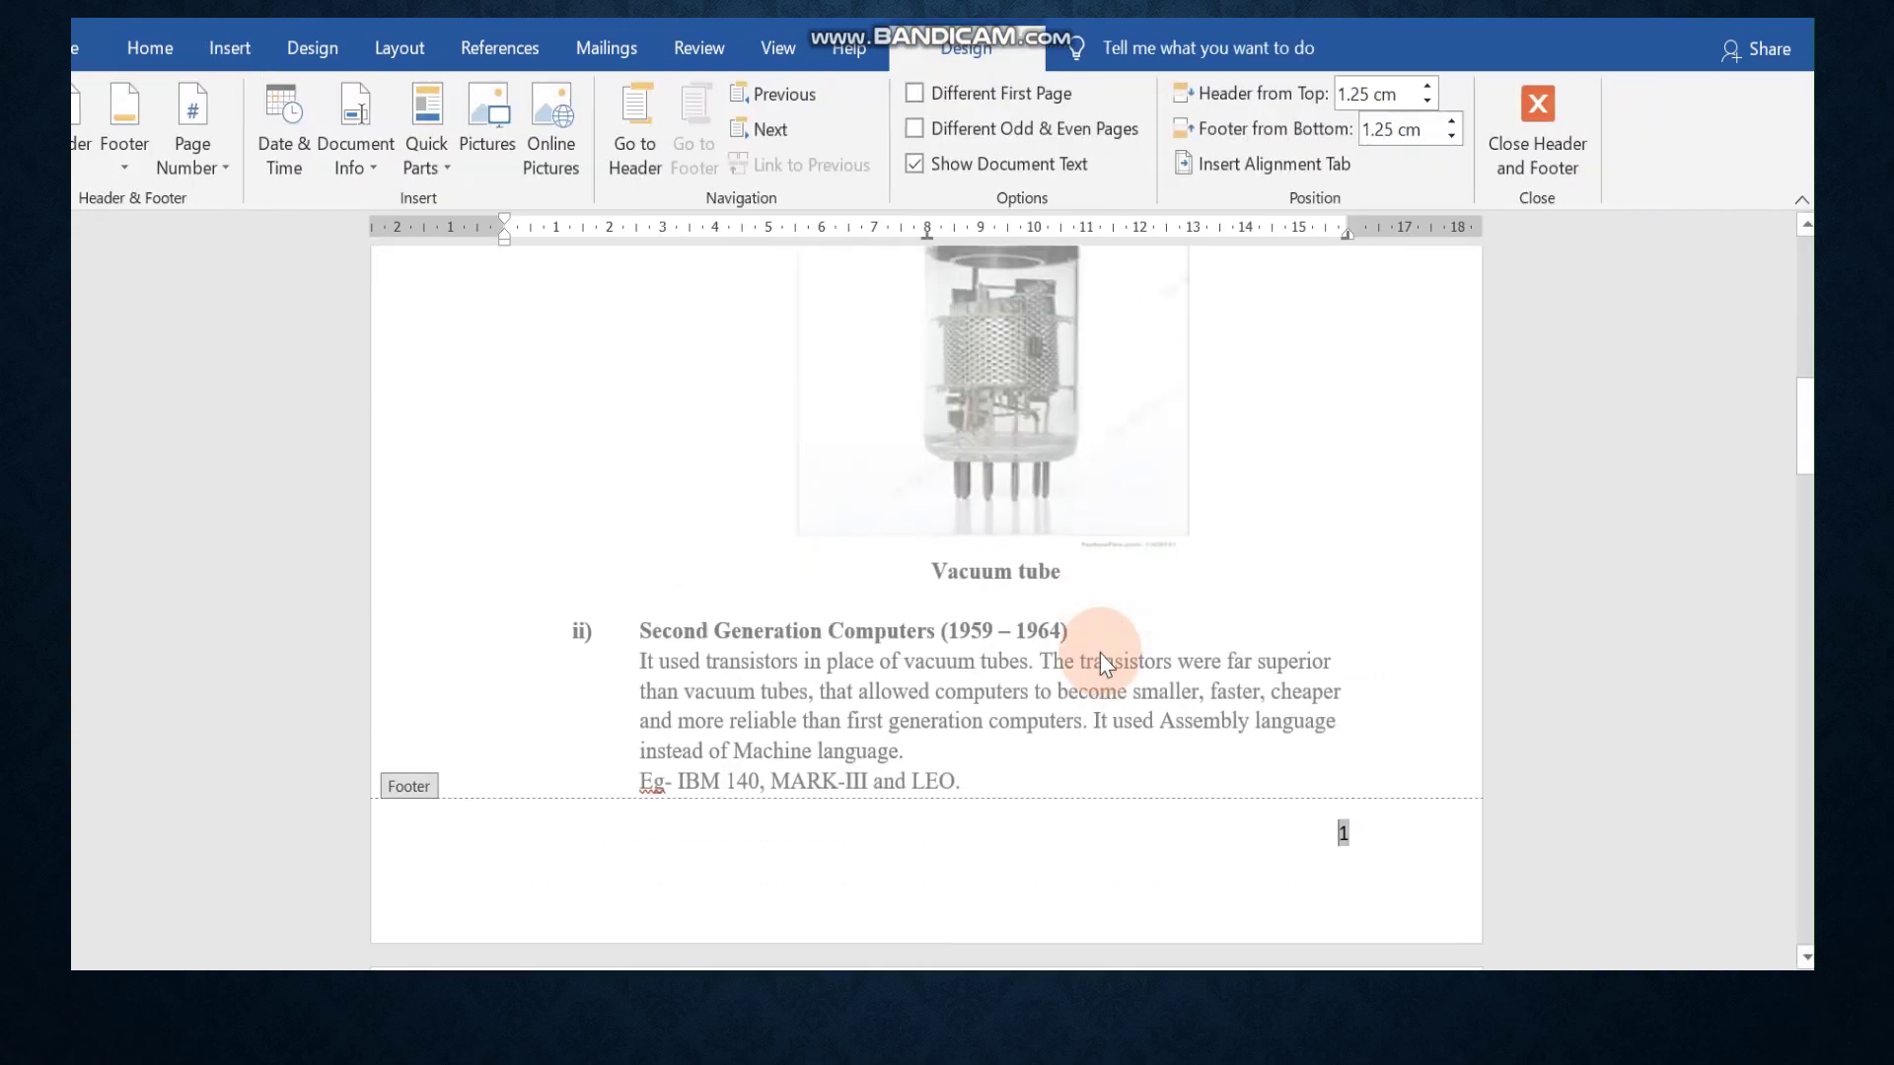
{"action": "left_click", "coordinate": [1535, 142]}
{"action": "left_click_drag", "start_coordinate": [1808, 322], "coordinate": [1808, 456]}
{"action": "left_click", "coordinate": [1170, 660]}
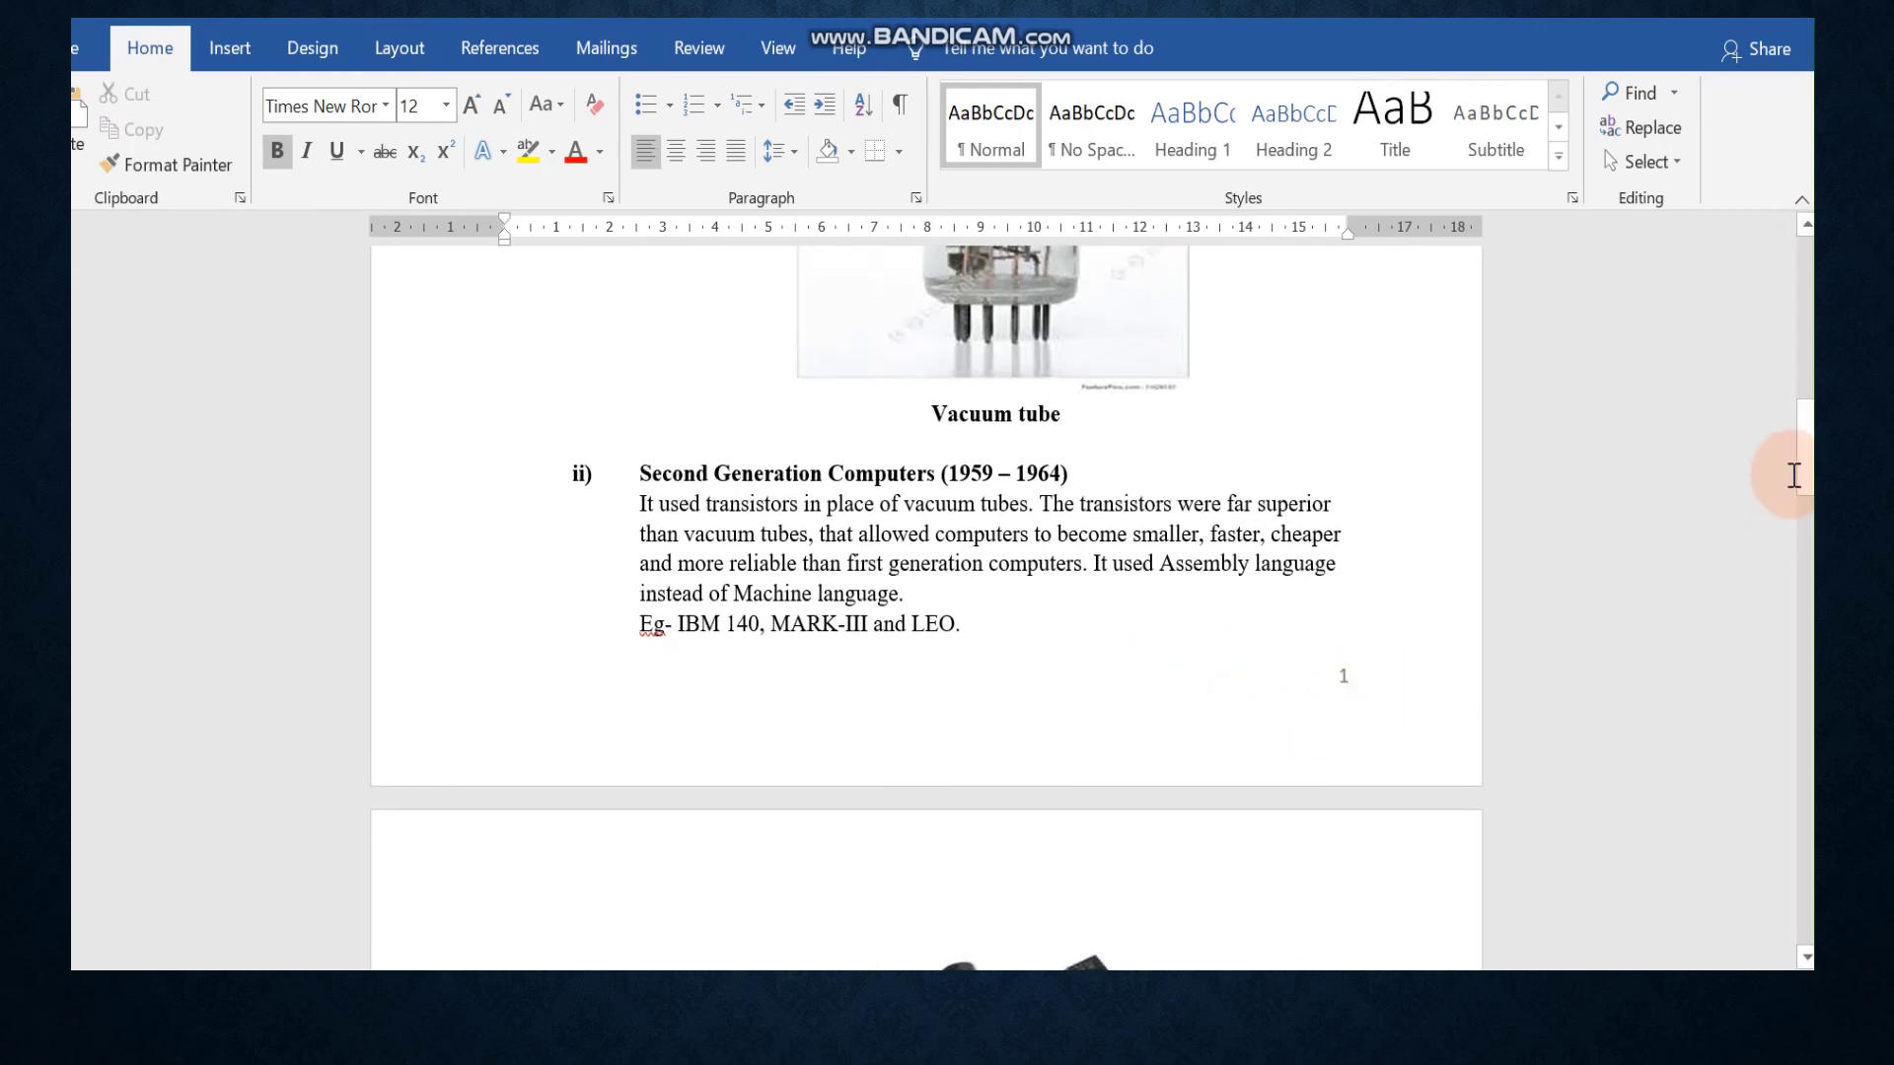
{"action": "left_click_drag", "start_coordinate": [1808, 451], "coordinate": [1805, 197]}
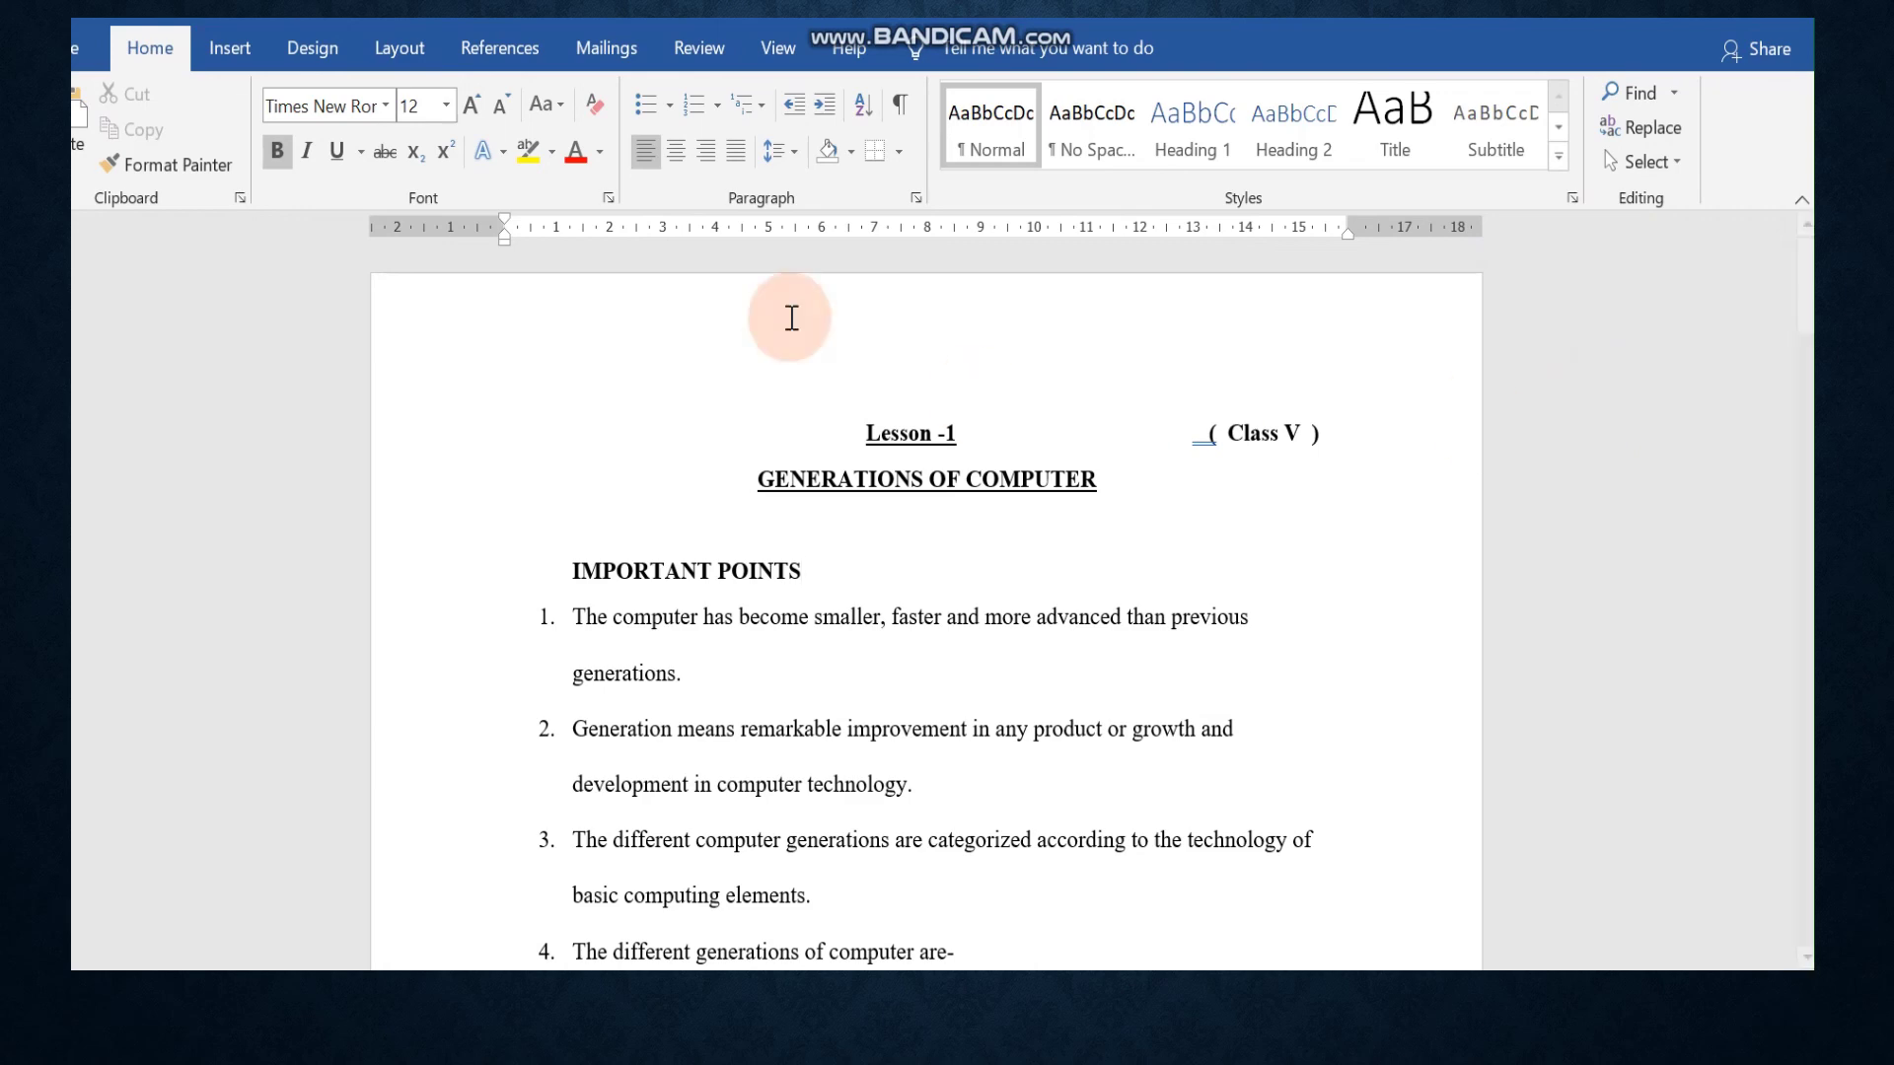
Turn on continuous line numbering for the document
{"action": "left_click", "coordinate": [407, 55]}
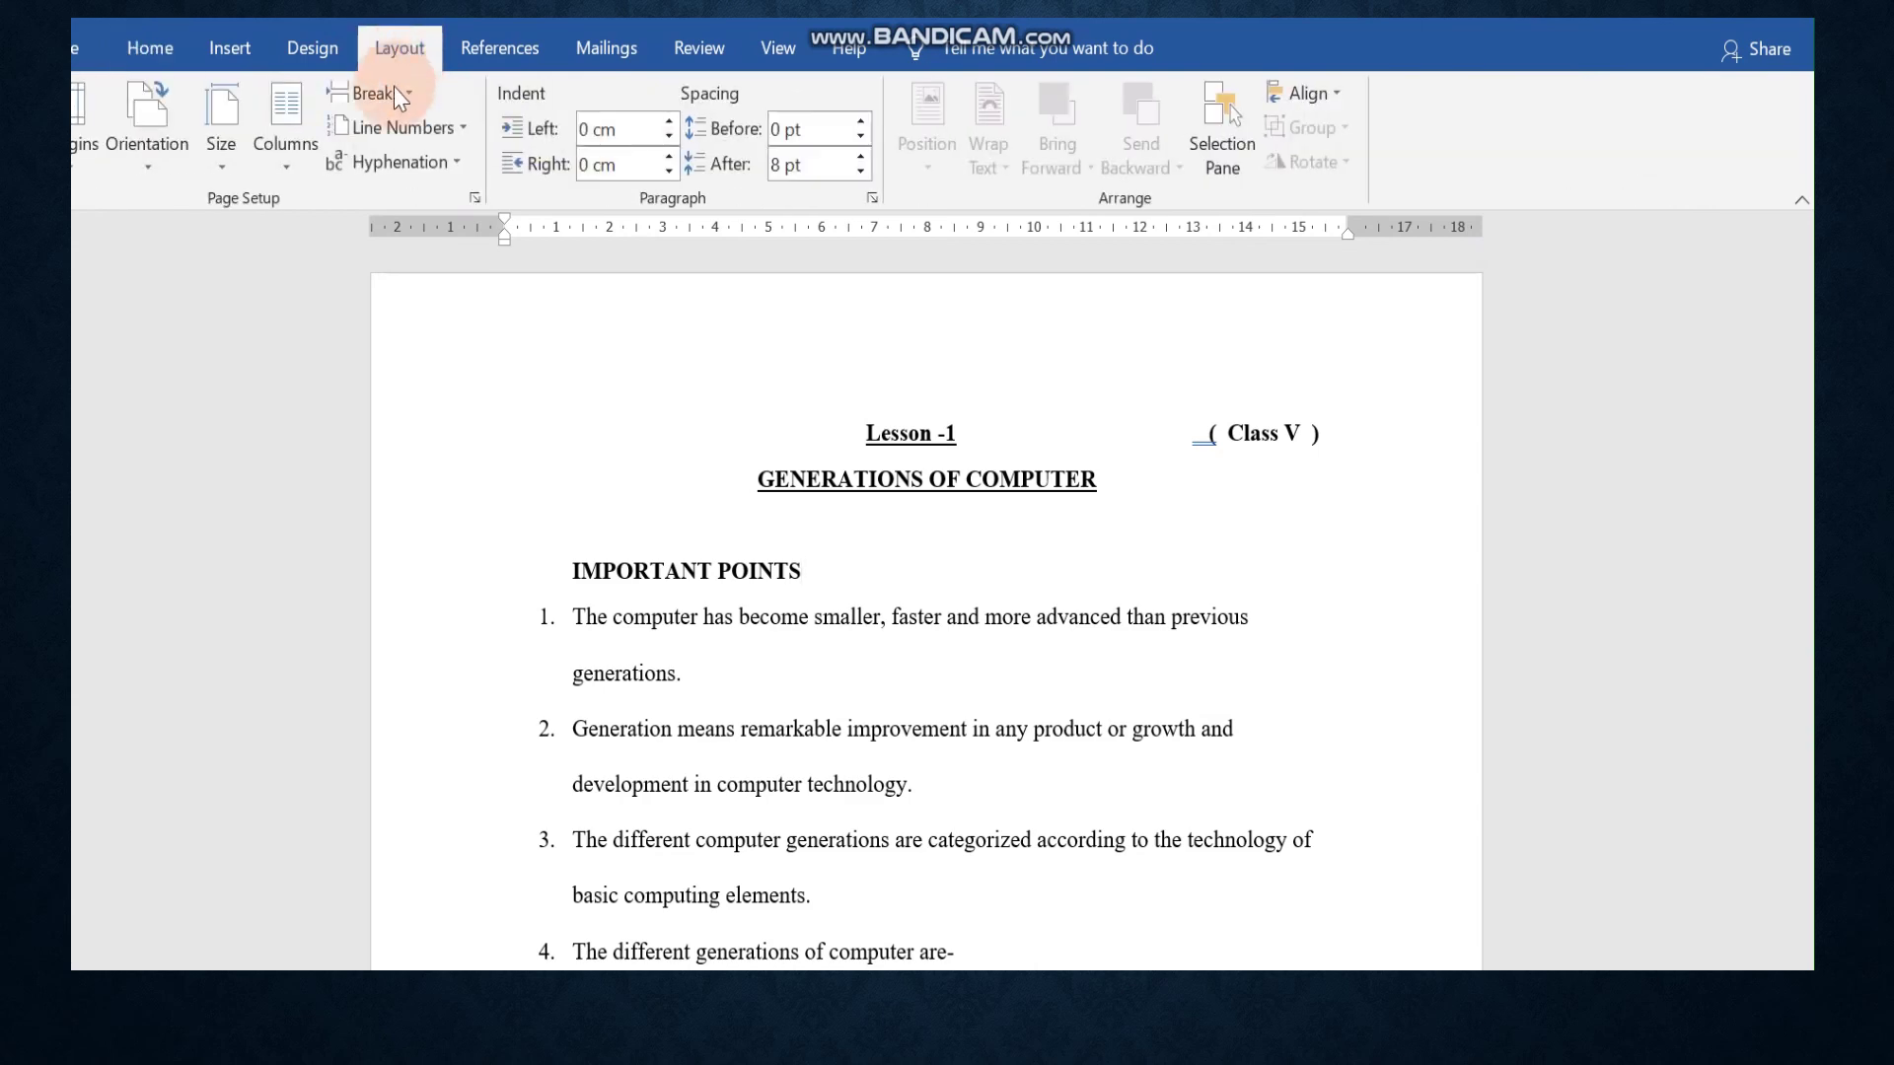
{"action": "left_click", "coordinate": [435, 133]}
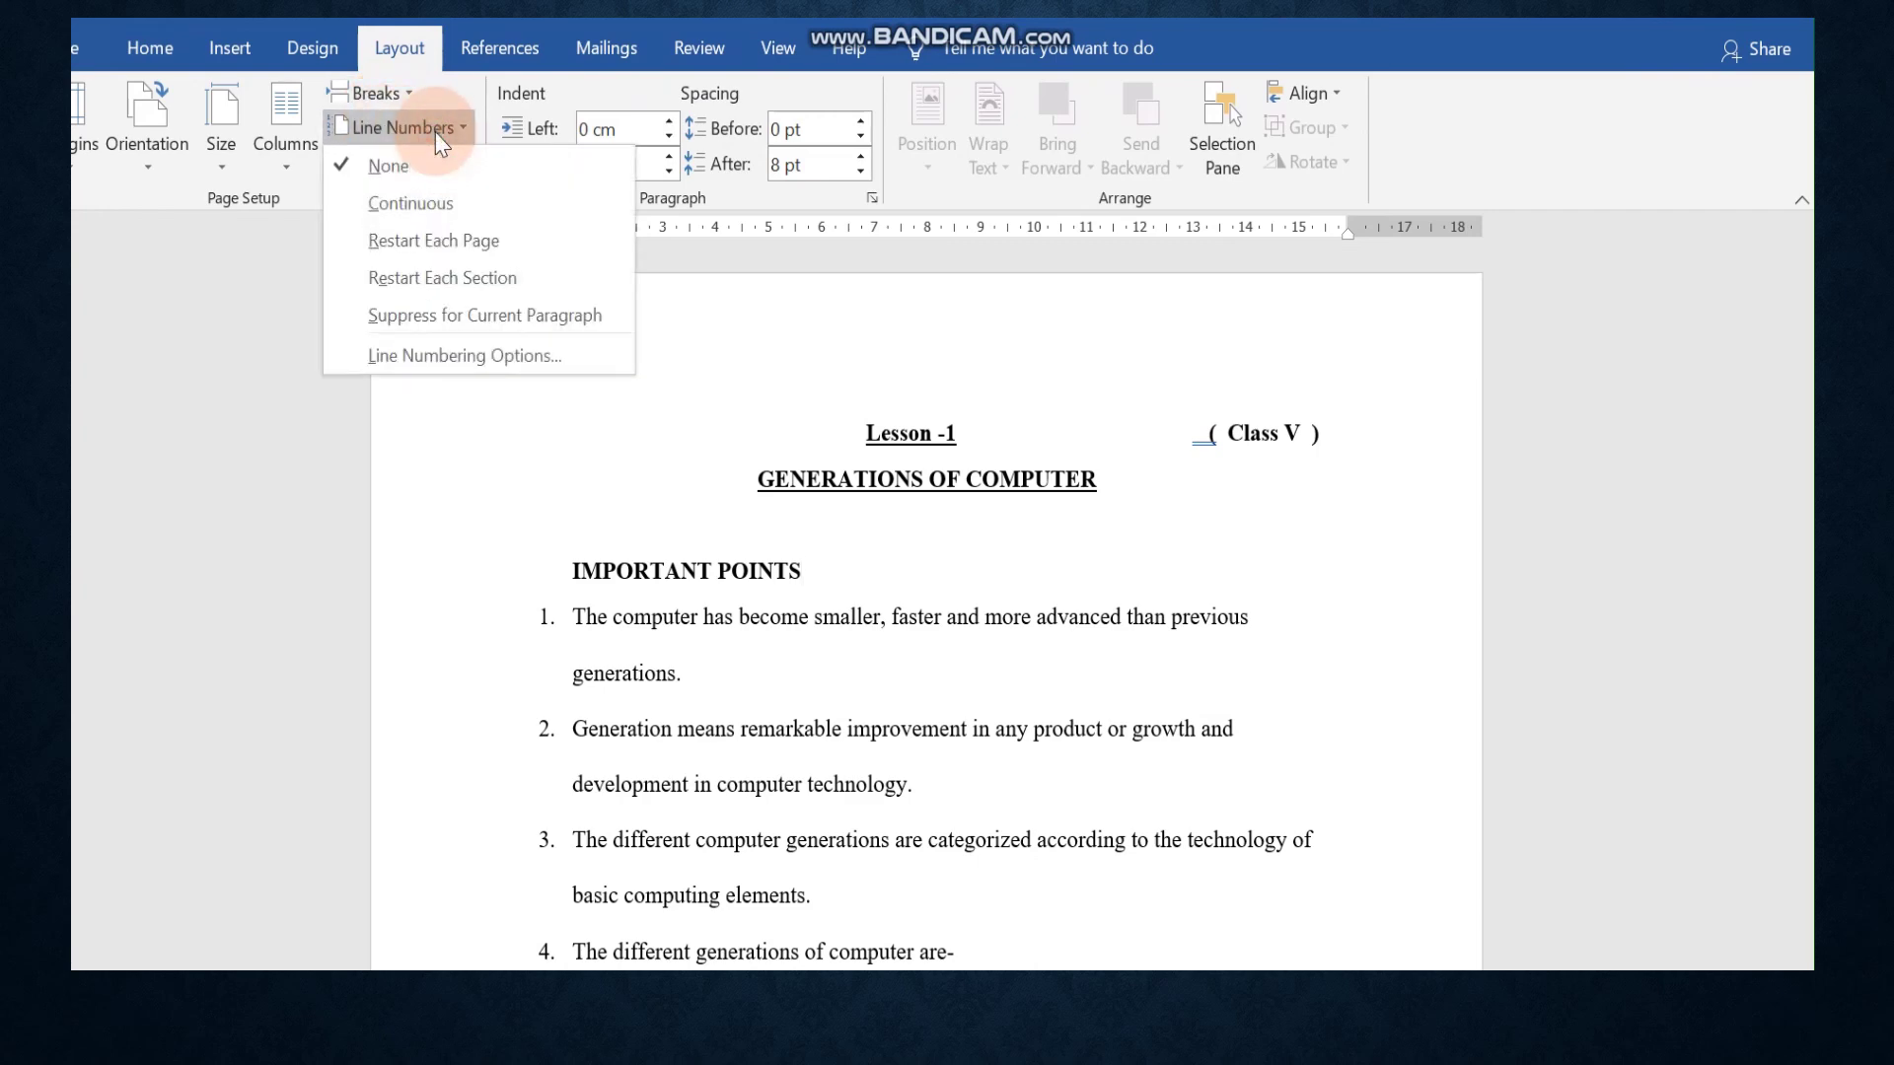
{"action": "left_click", "coordinate": [420, 207]}
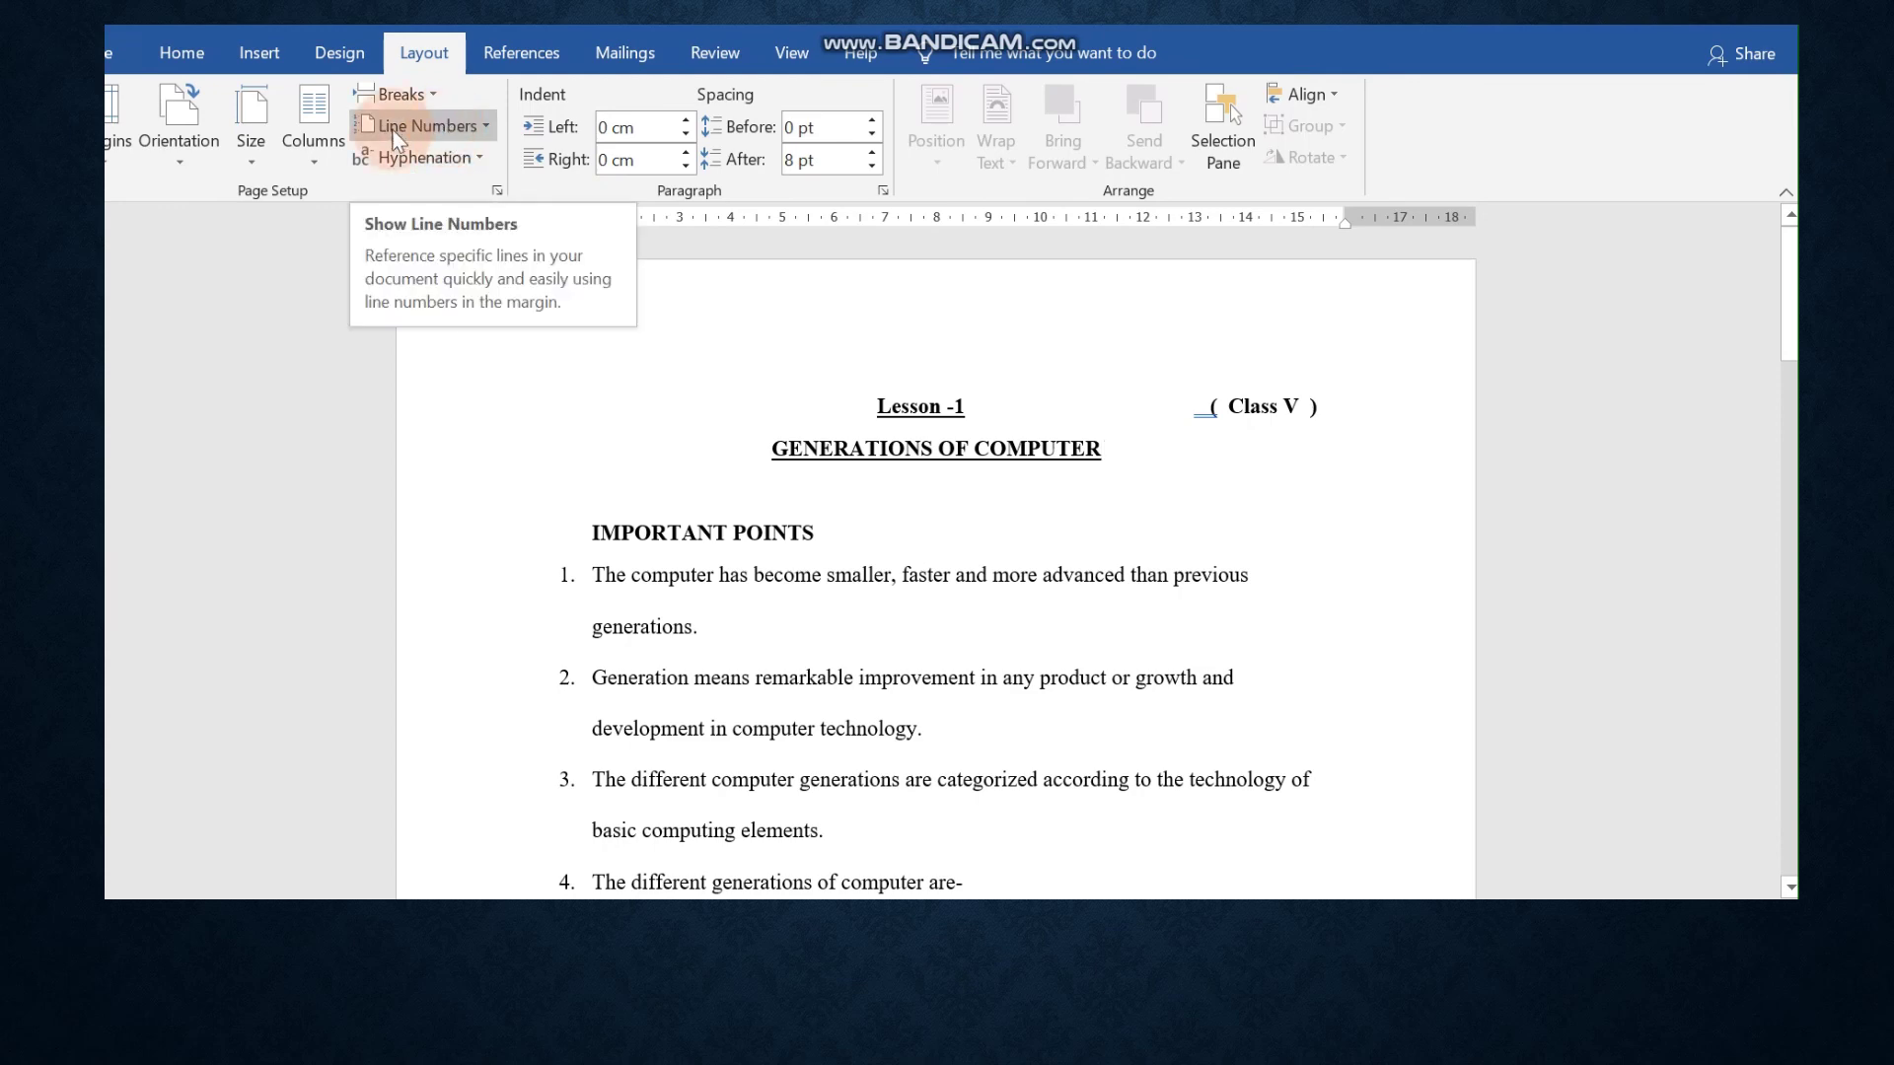
Set the document text in two columns and check the layout across the pages
{"action": "left_click", "coordinate": [312, 158]}
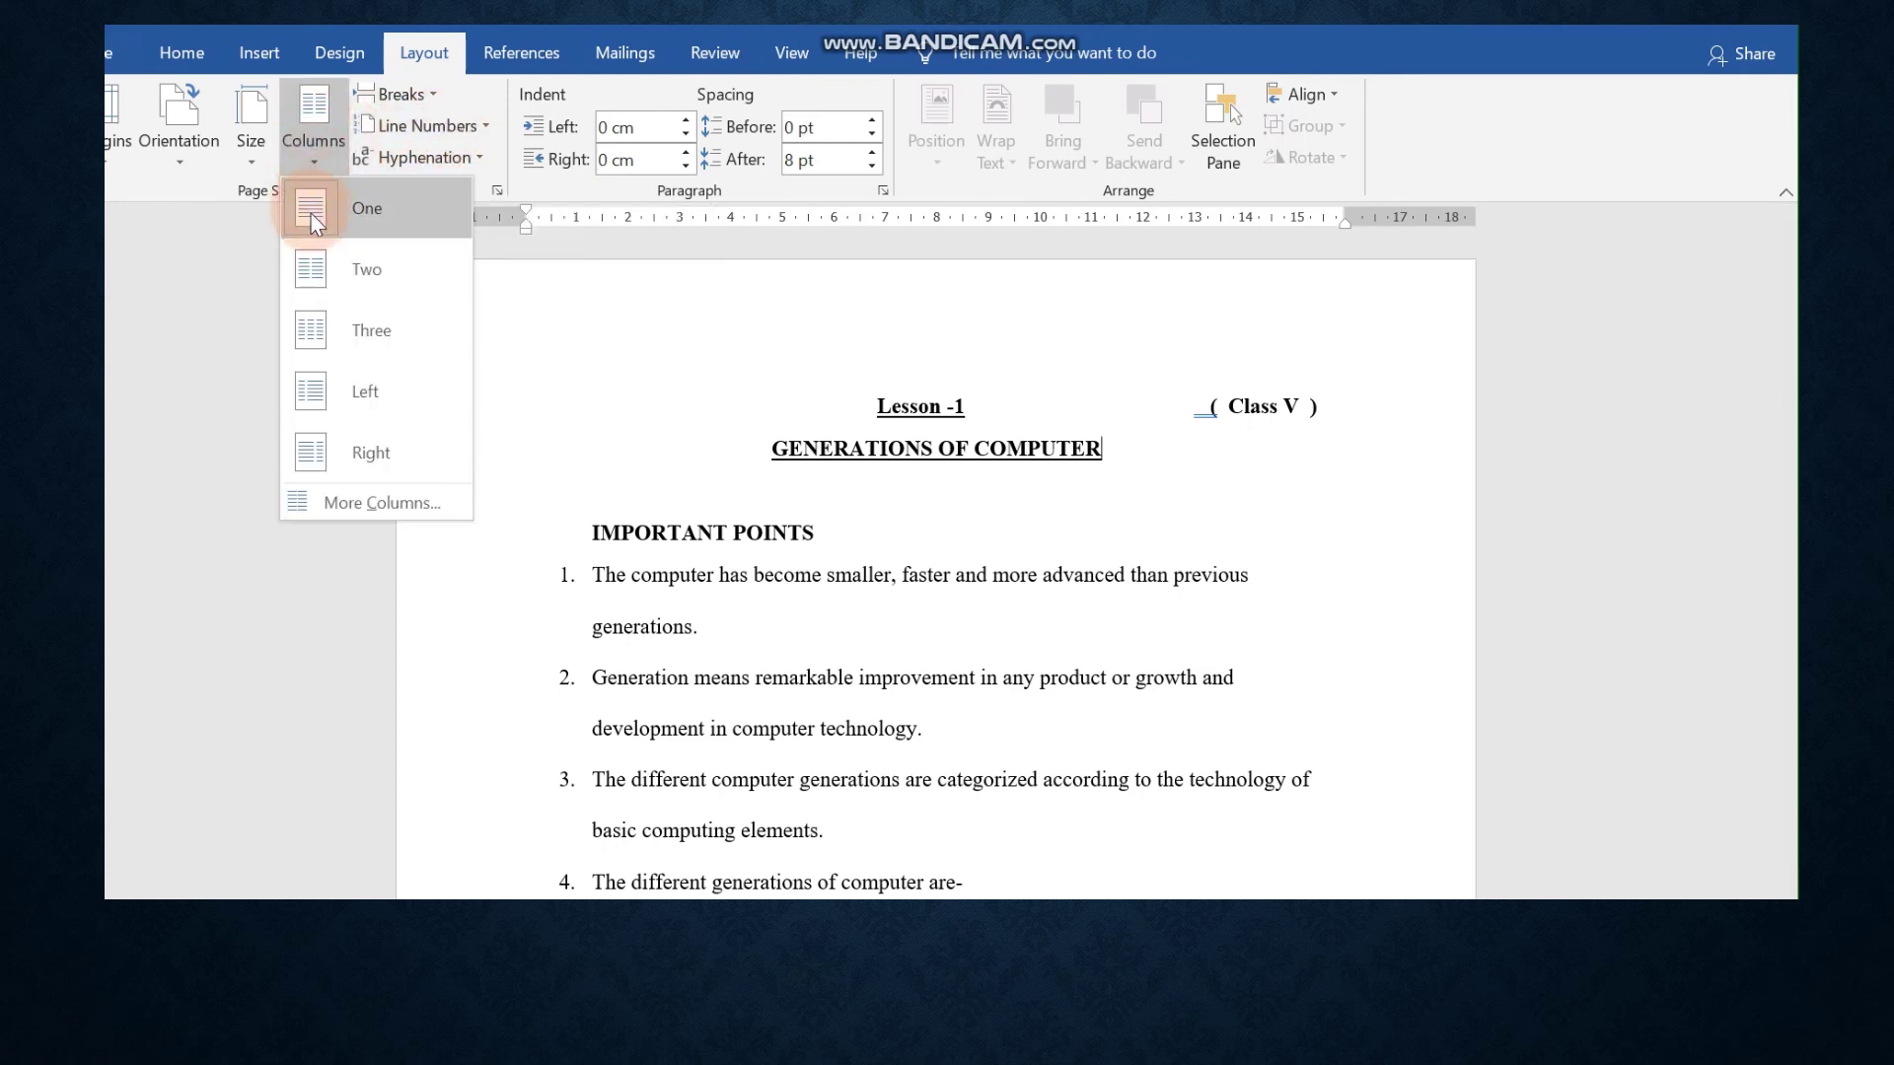
{"action": "left_click", "coordinate": [359, 273]}
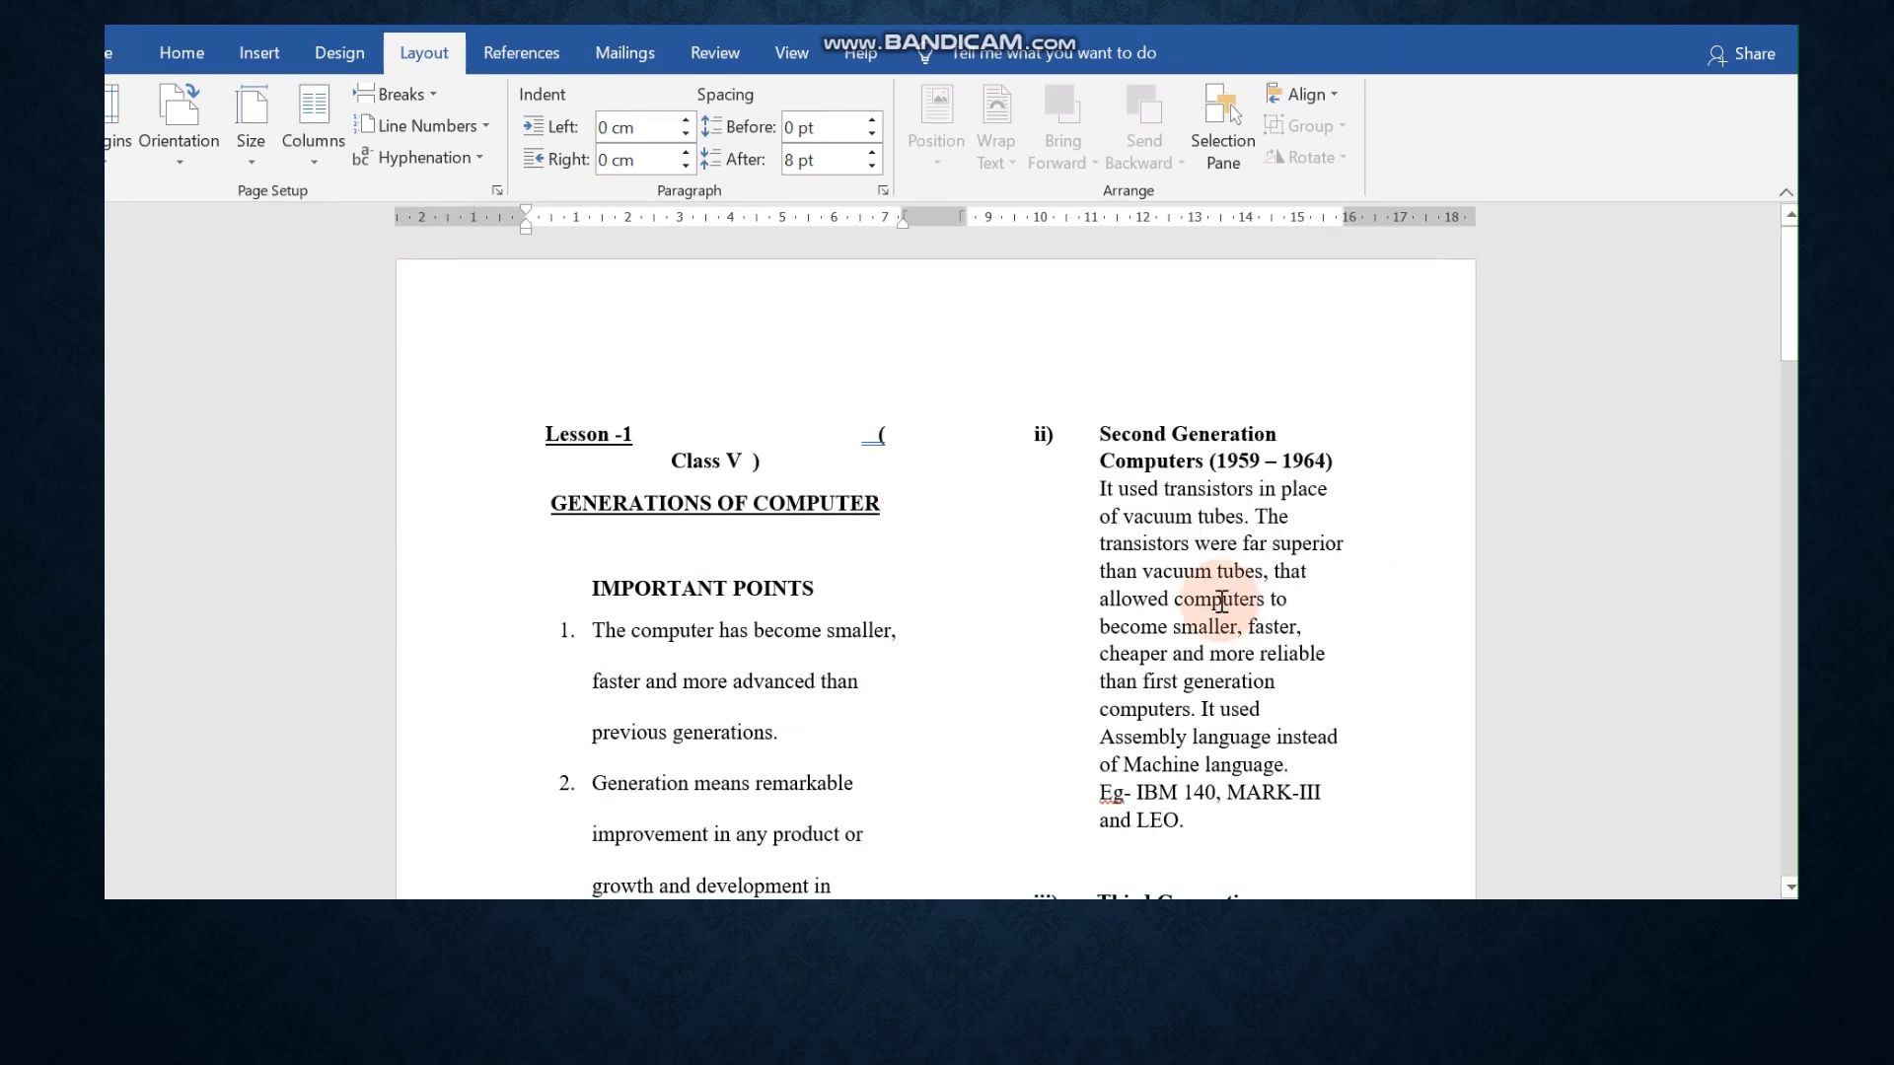
{"action": "left_click_drag", "start_coordinate": [1791, 343], "coordinate": [1791, 590]}
{"action": "left_click_drag", "start_coordinate": [1787, 582], "coordinate": [1787, 320]}
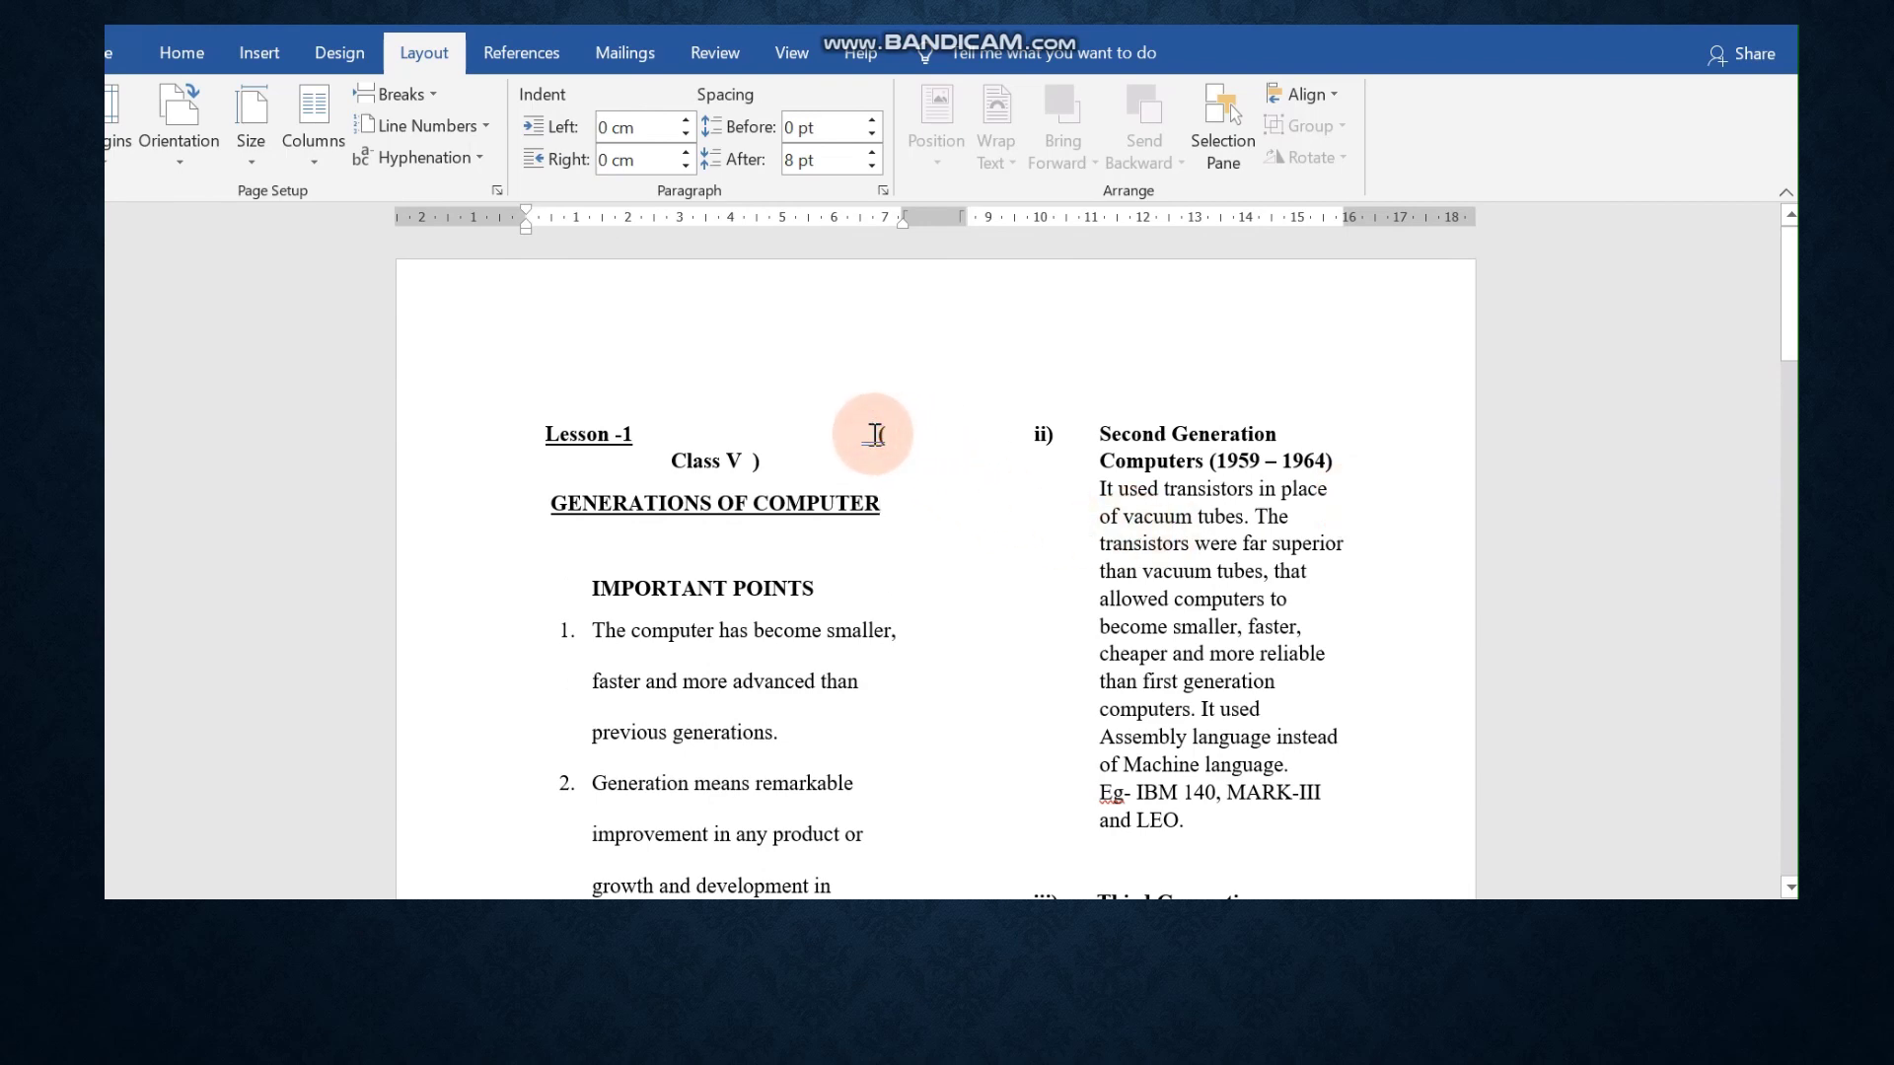
Delete the spacing and opening parenthesis between "Lesson -1" and "Class V" in the heading, and review the two-column text
{"action": "key", "text": "BackSpace"}
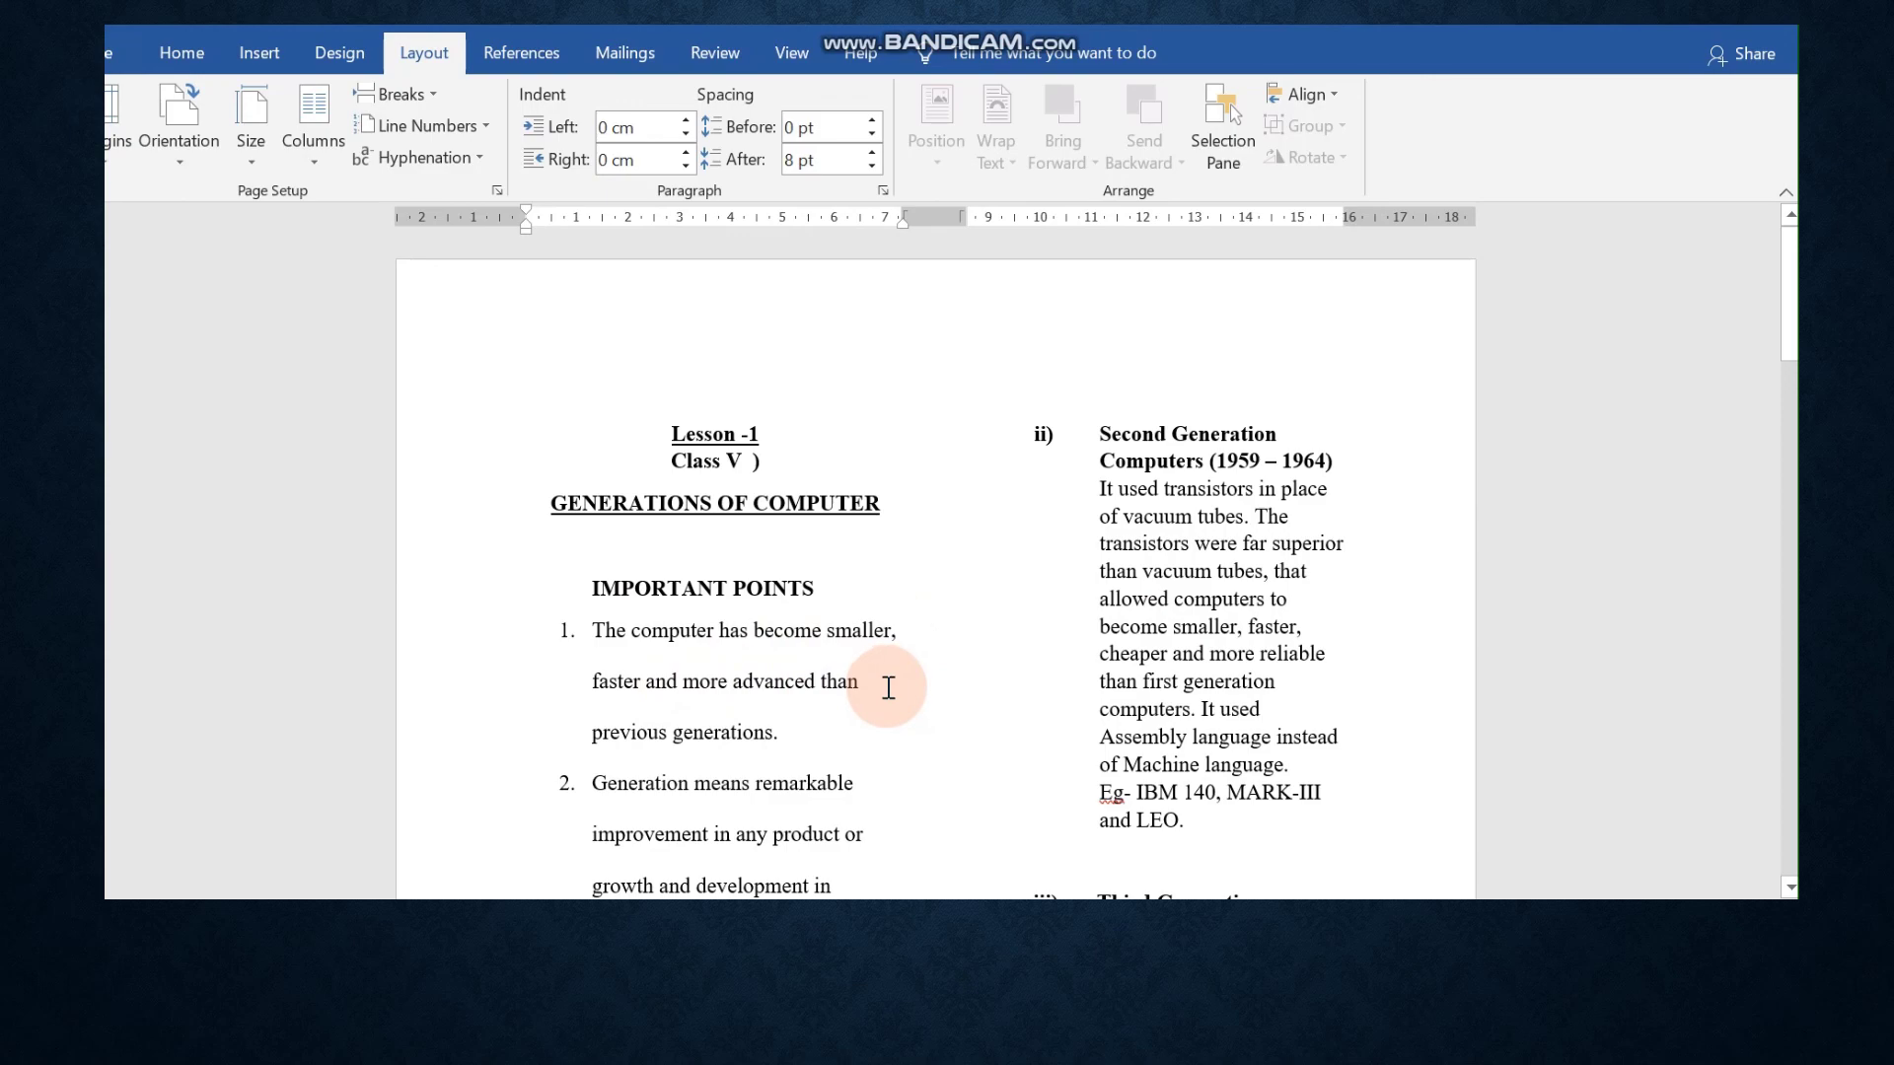
{"action": "left_click_drag", "start_coordinate": [1793, 313], "coordinate": [1793, 603]}
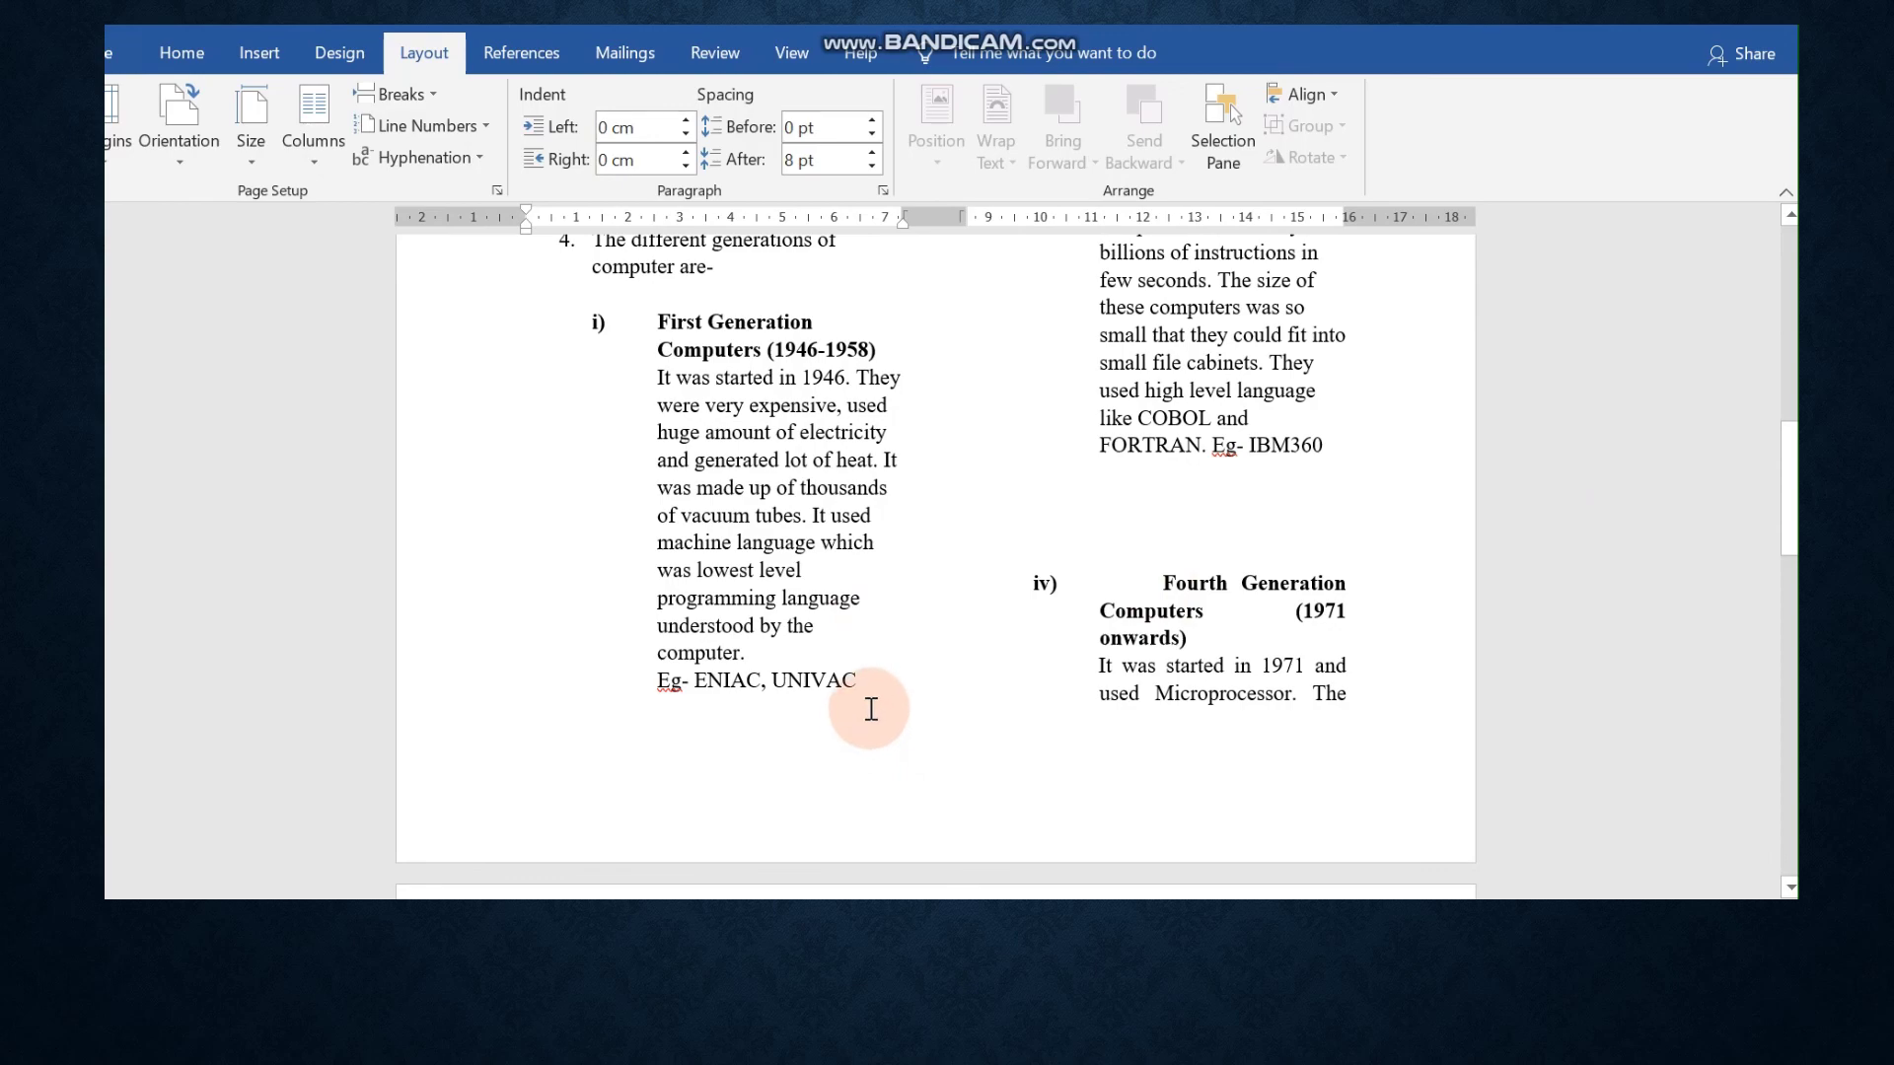
{"action": "left_click_drag", "start_coordinate": [1788, 463], "coordinate": [1784, 410]}
{"action": "left_click", "coordinate": [1134, 493]}
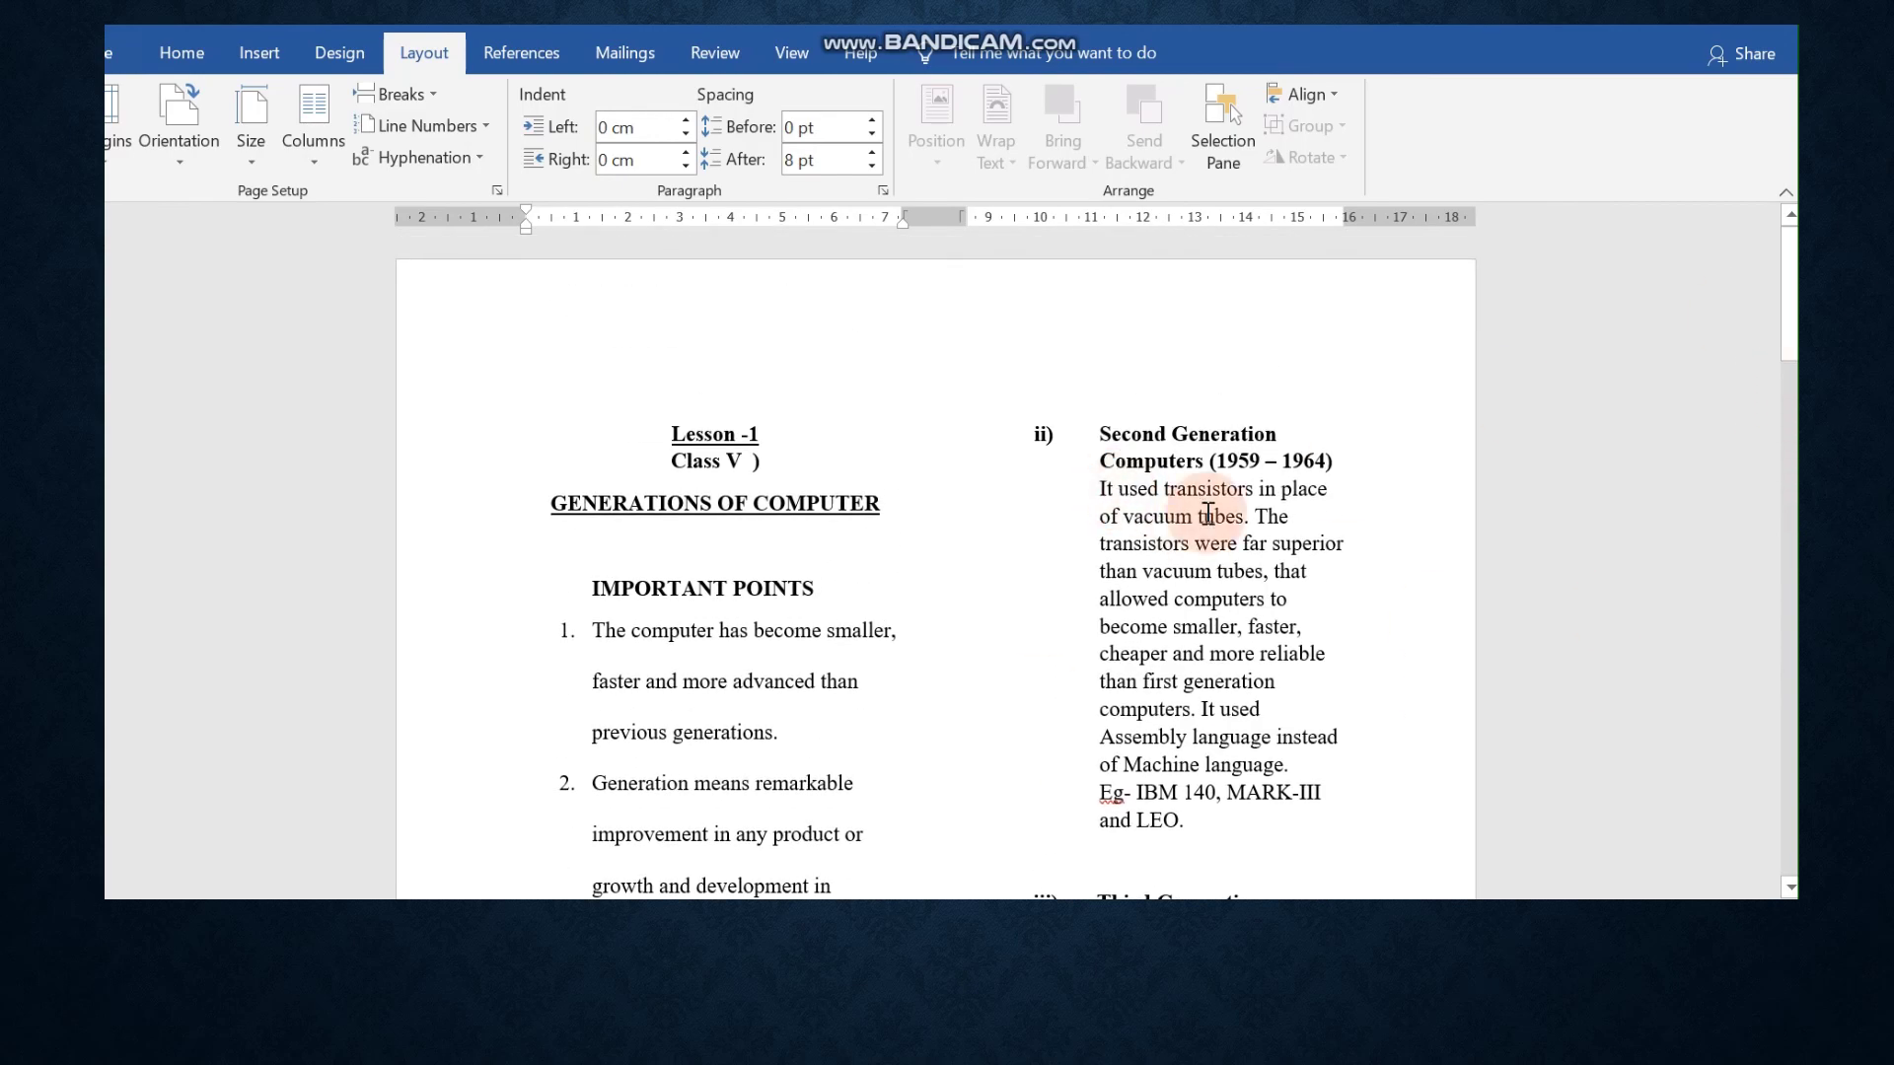
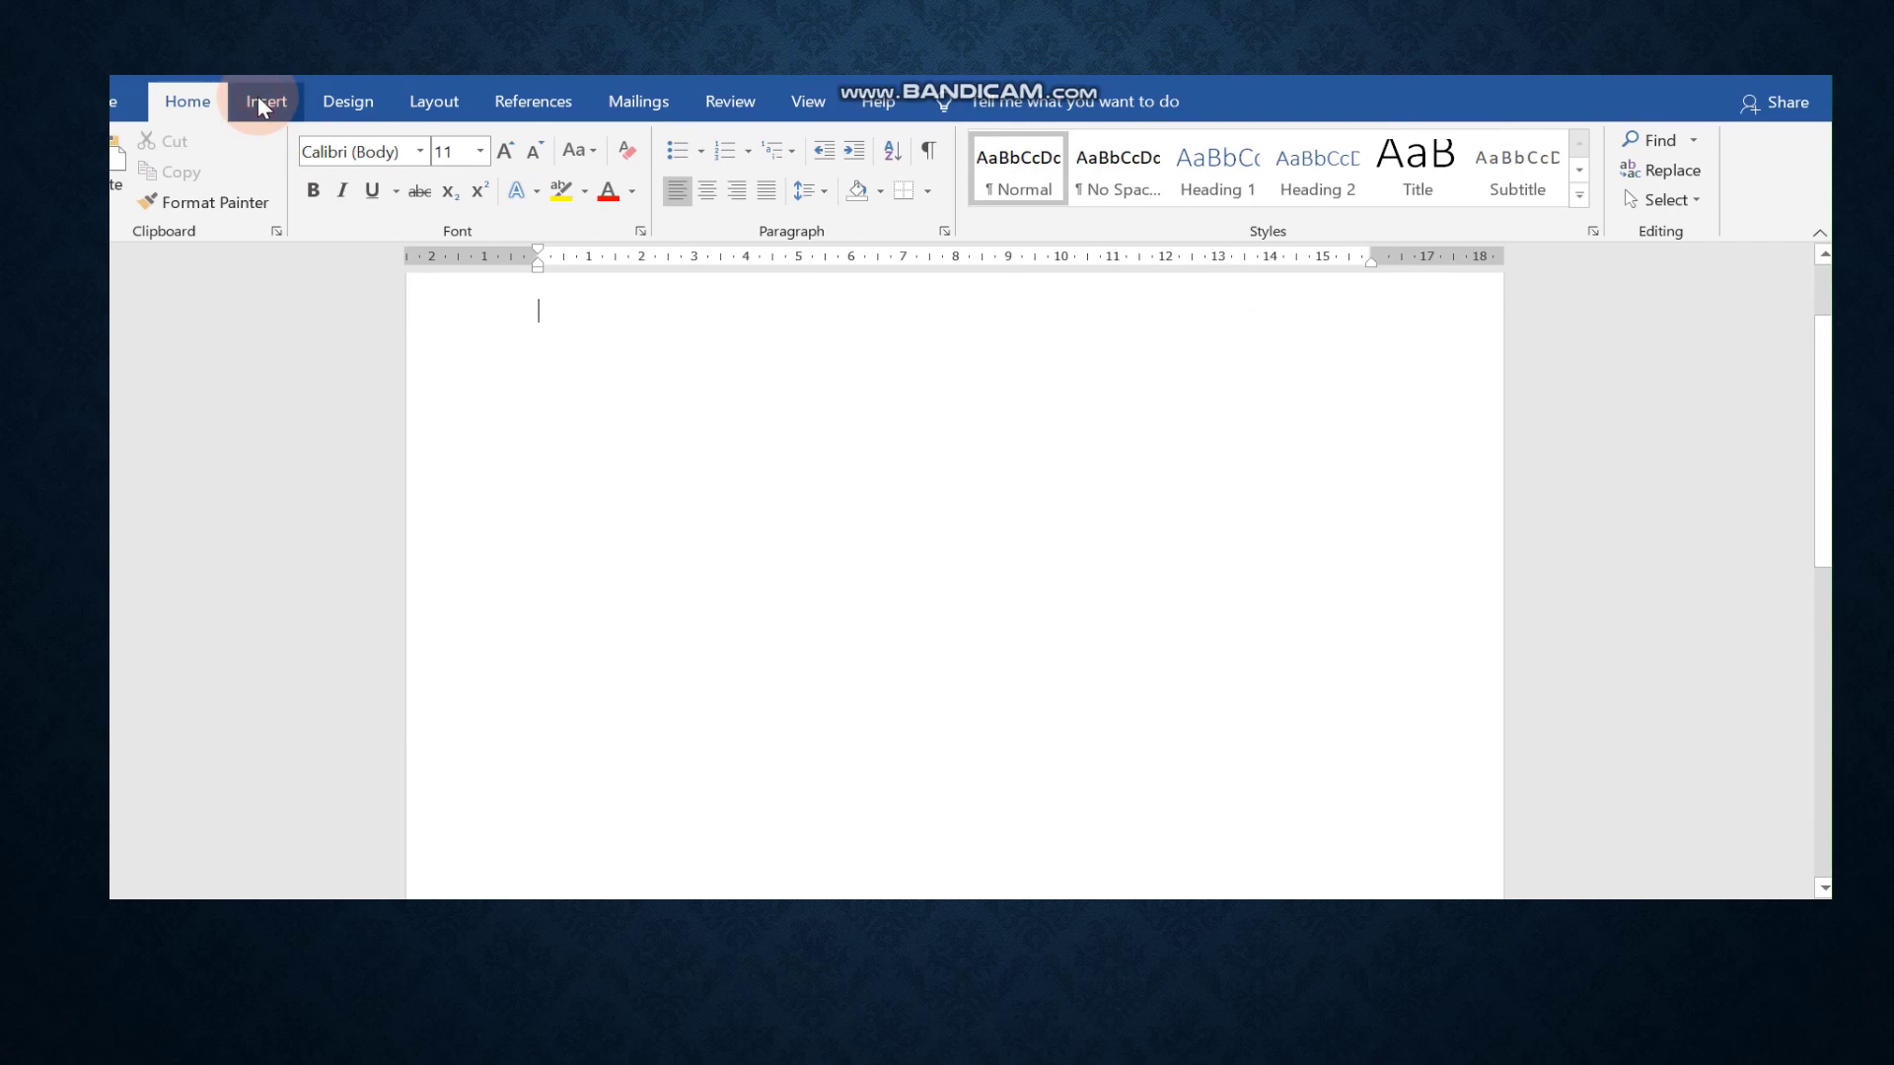
Insert a table with four columns and five rows at the start of the blank page
{"action": "left_click", "coordinate": [264, 102]}
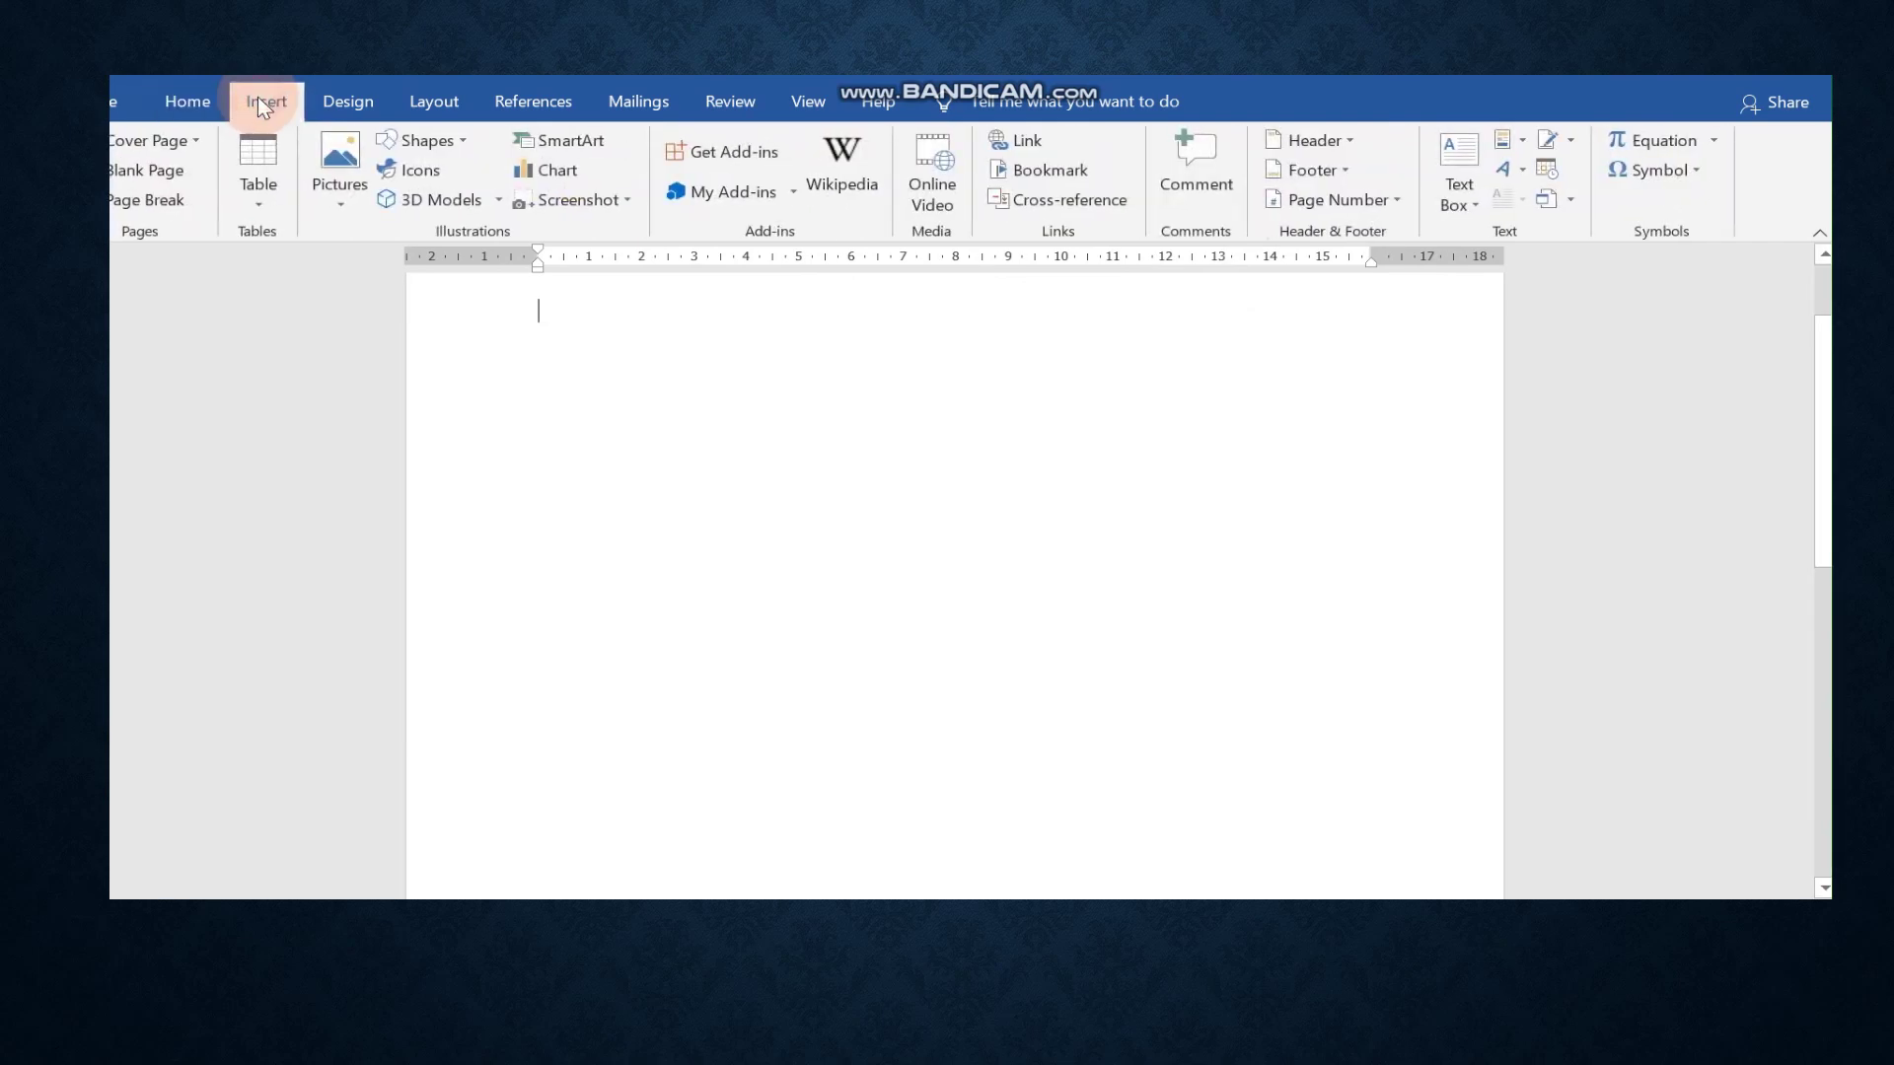
{"action": "left_click", "coordinate": [257, 184]}
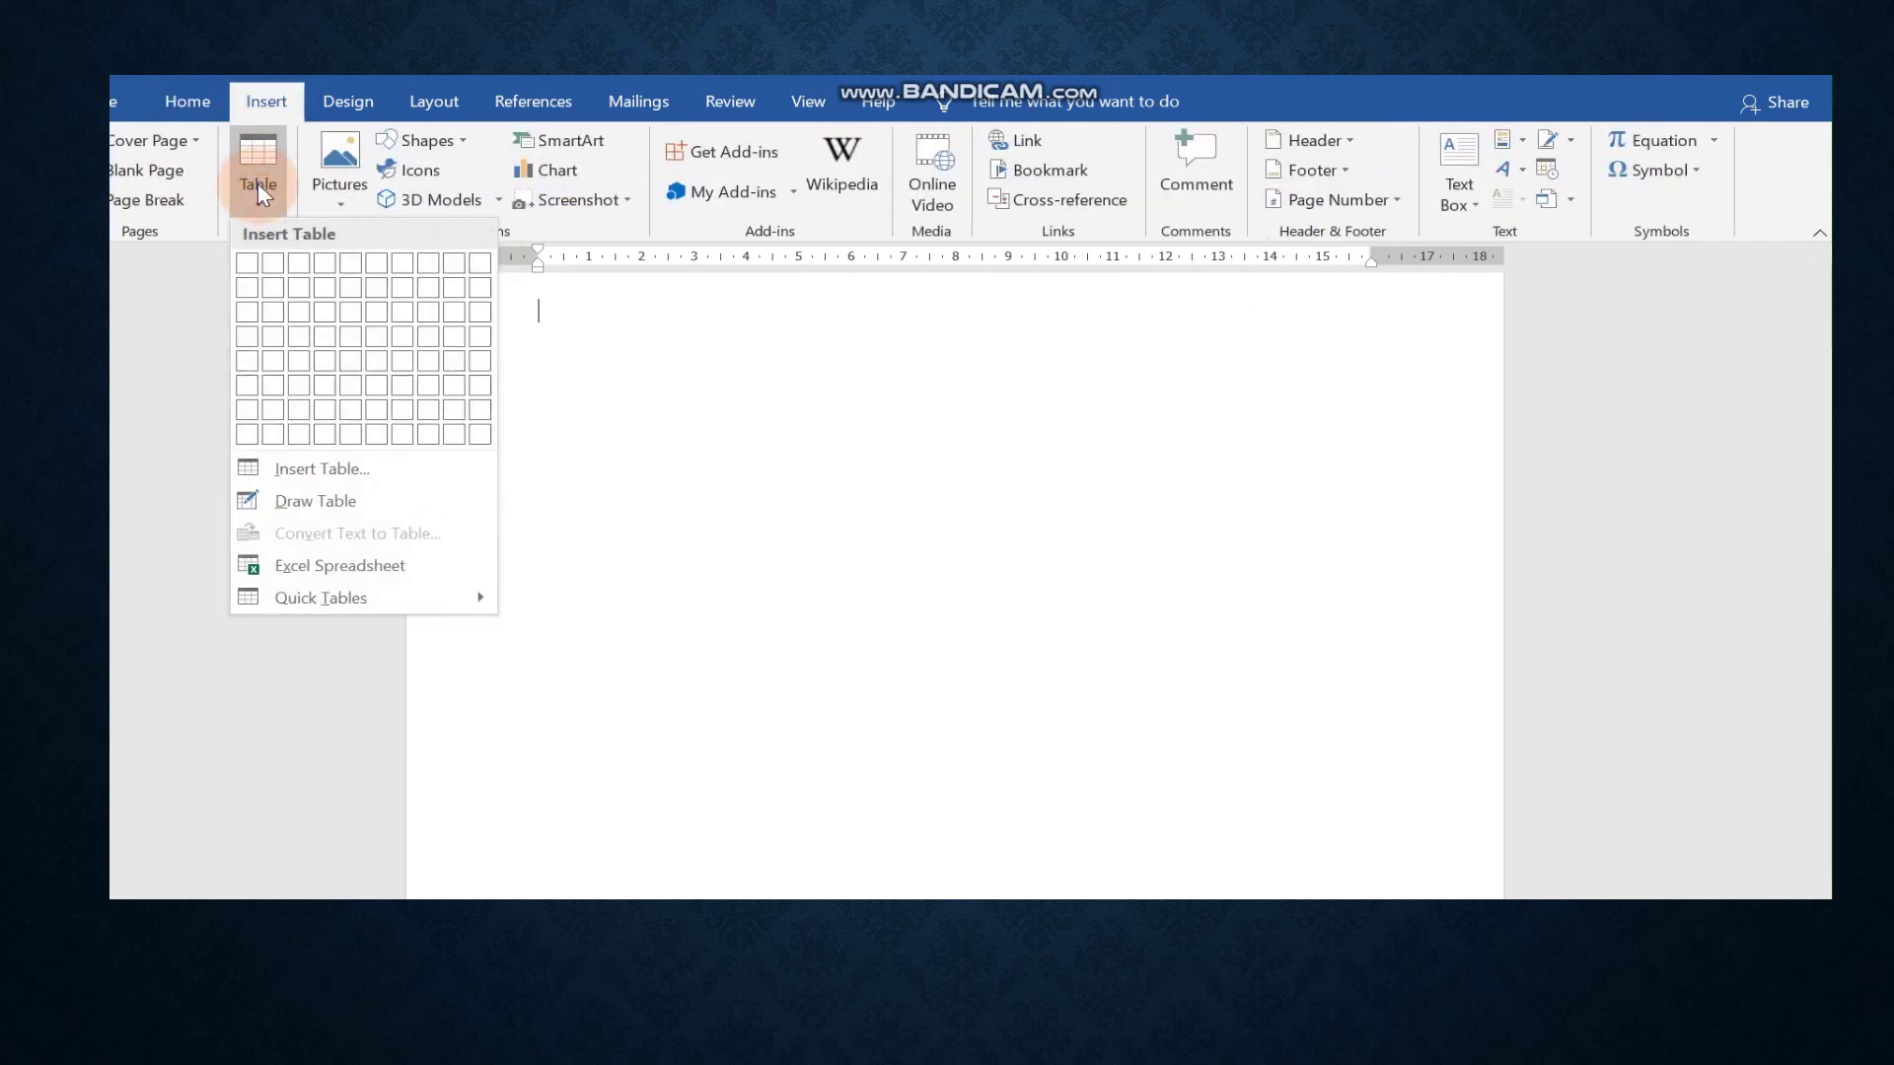
{"action": "left_click", "coordinate": [321, 363]}
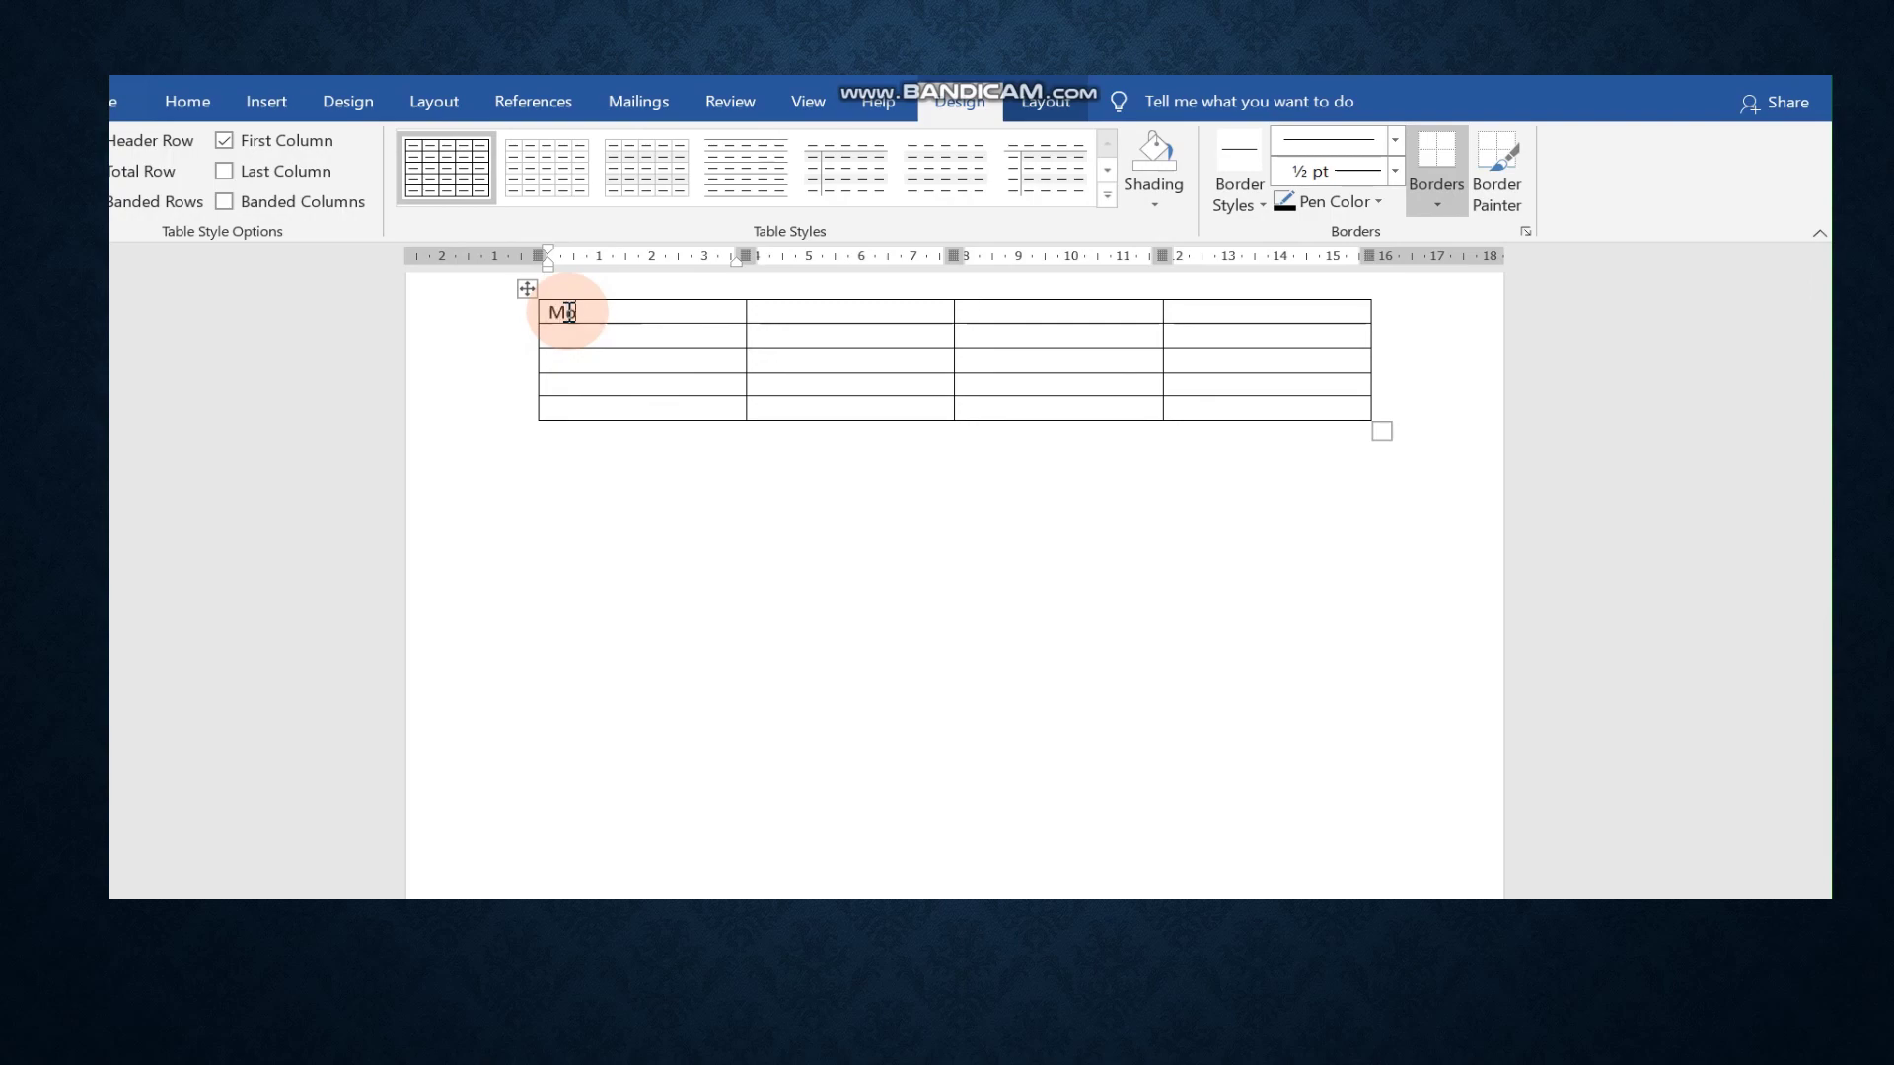
Fill the first two cells of the table's top row with Monday and Tuesday
{"action": "type", "text": "day"}
{"action": "left_click", "coordinate": [877, 320]}
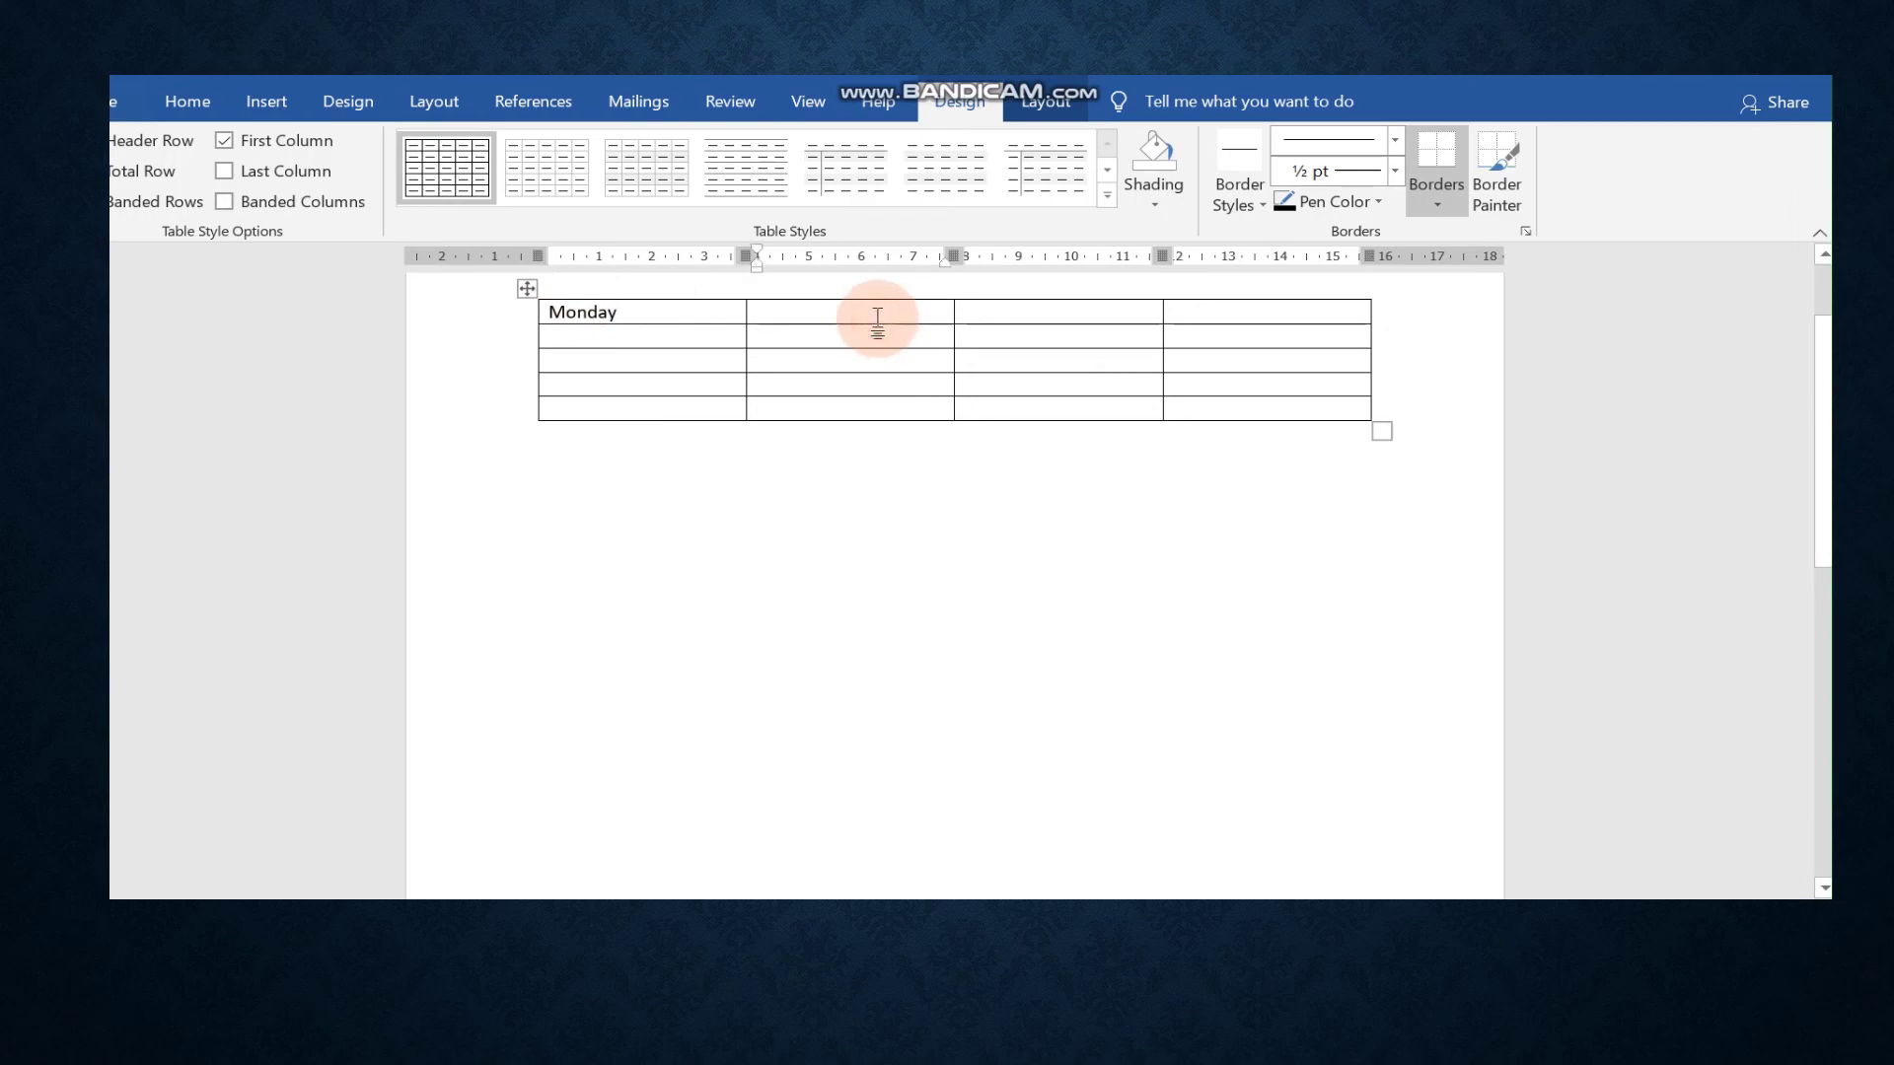
{"action": "type", "text": "Tues"}
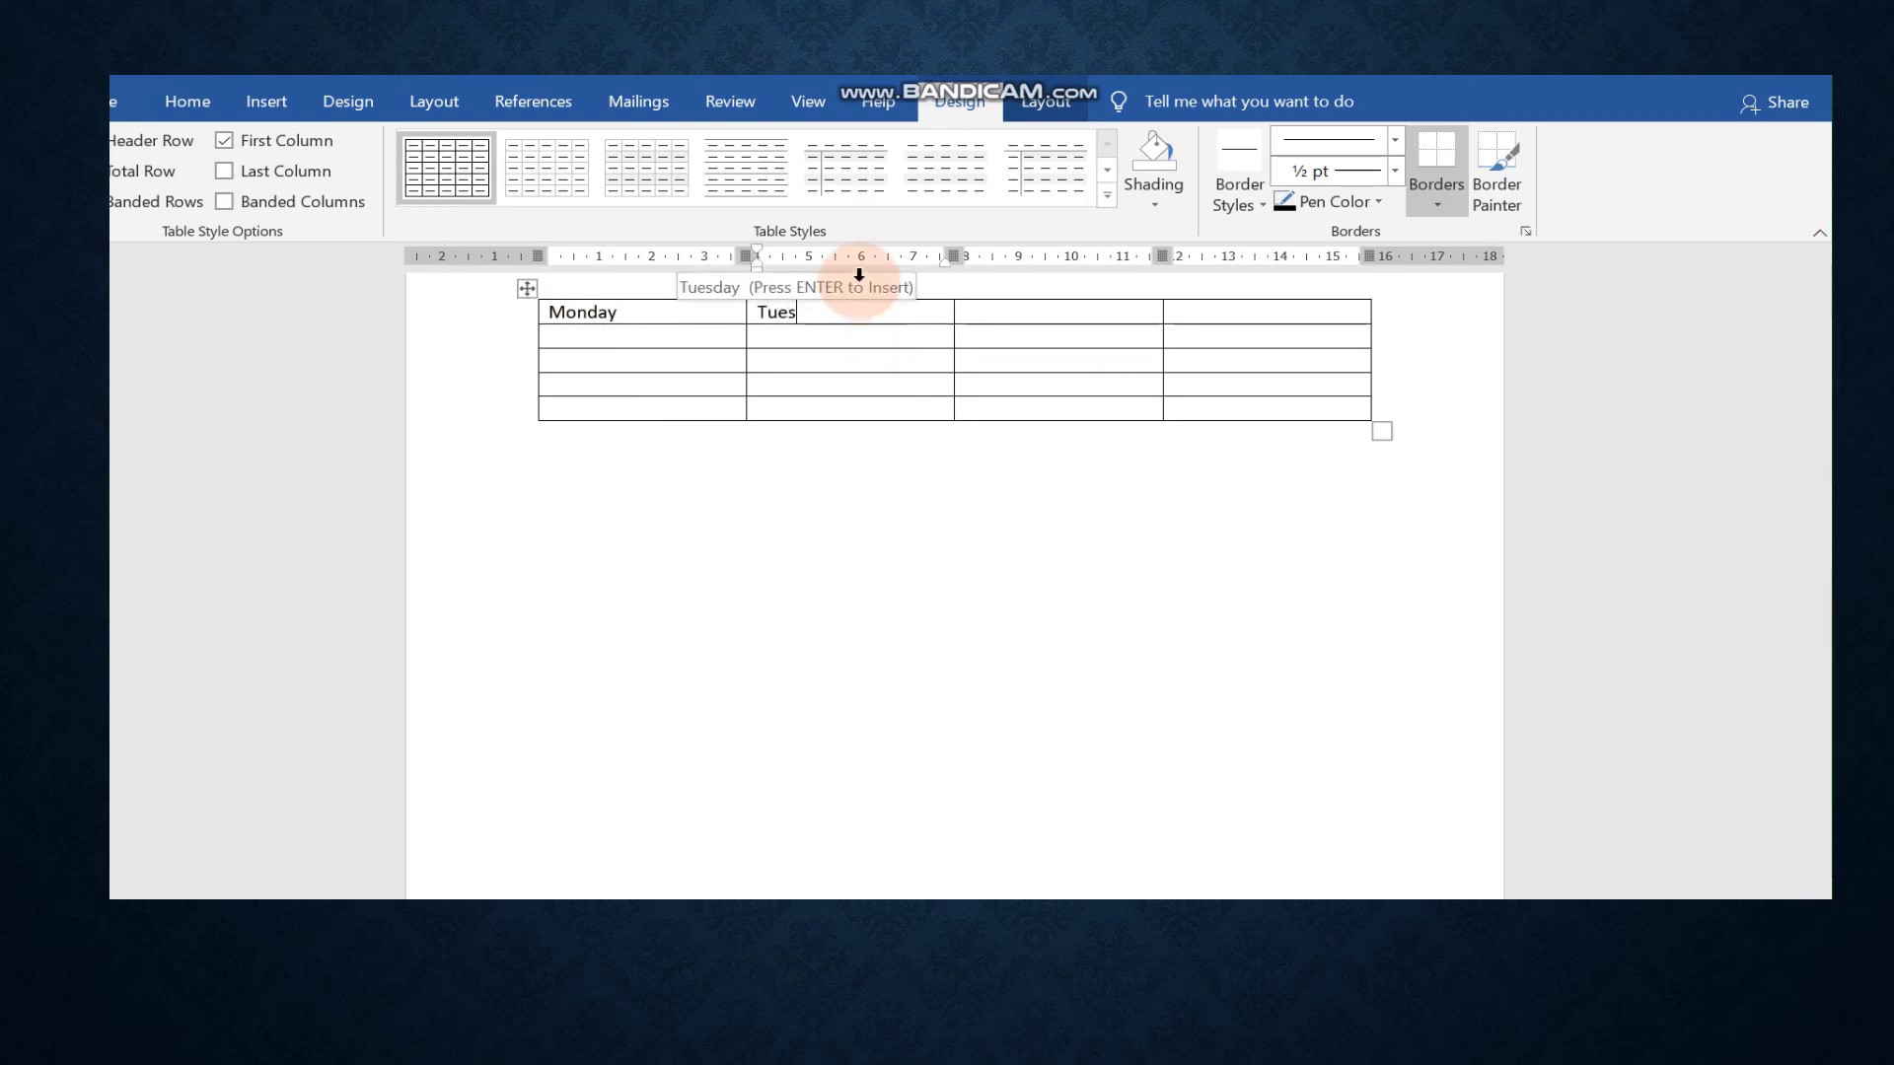
{"action": "type", "text": "day"}
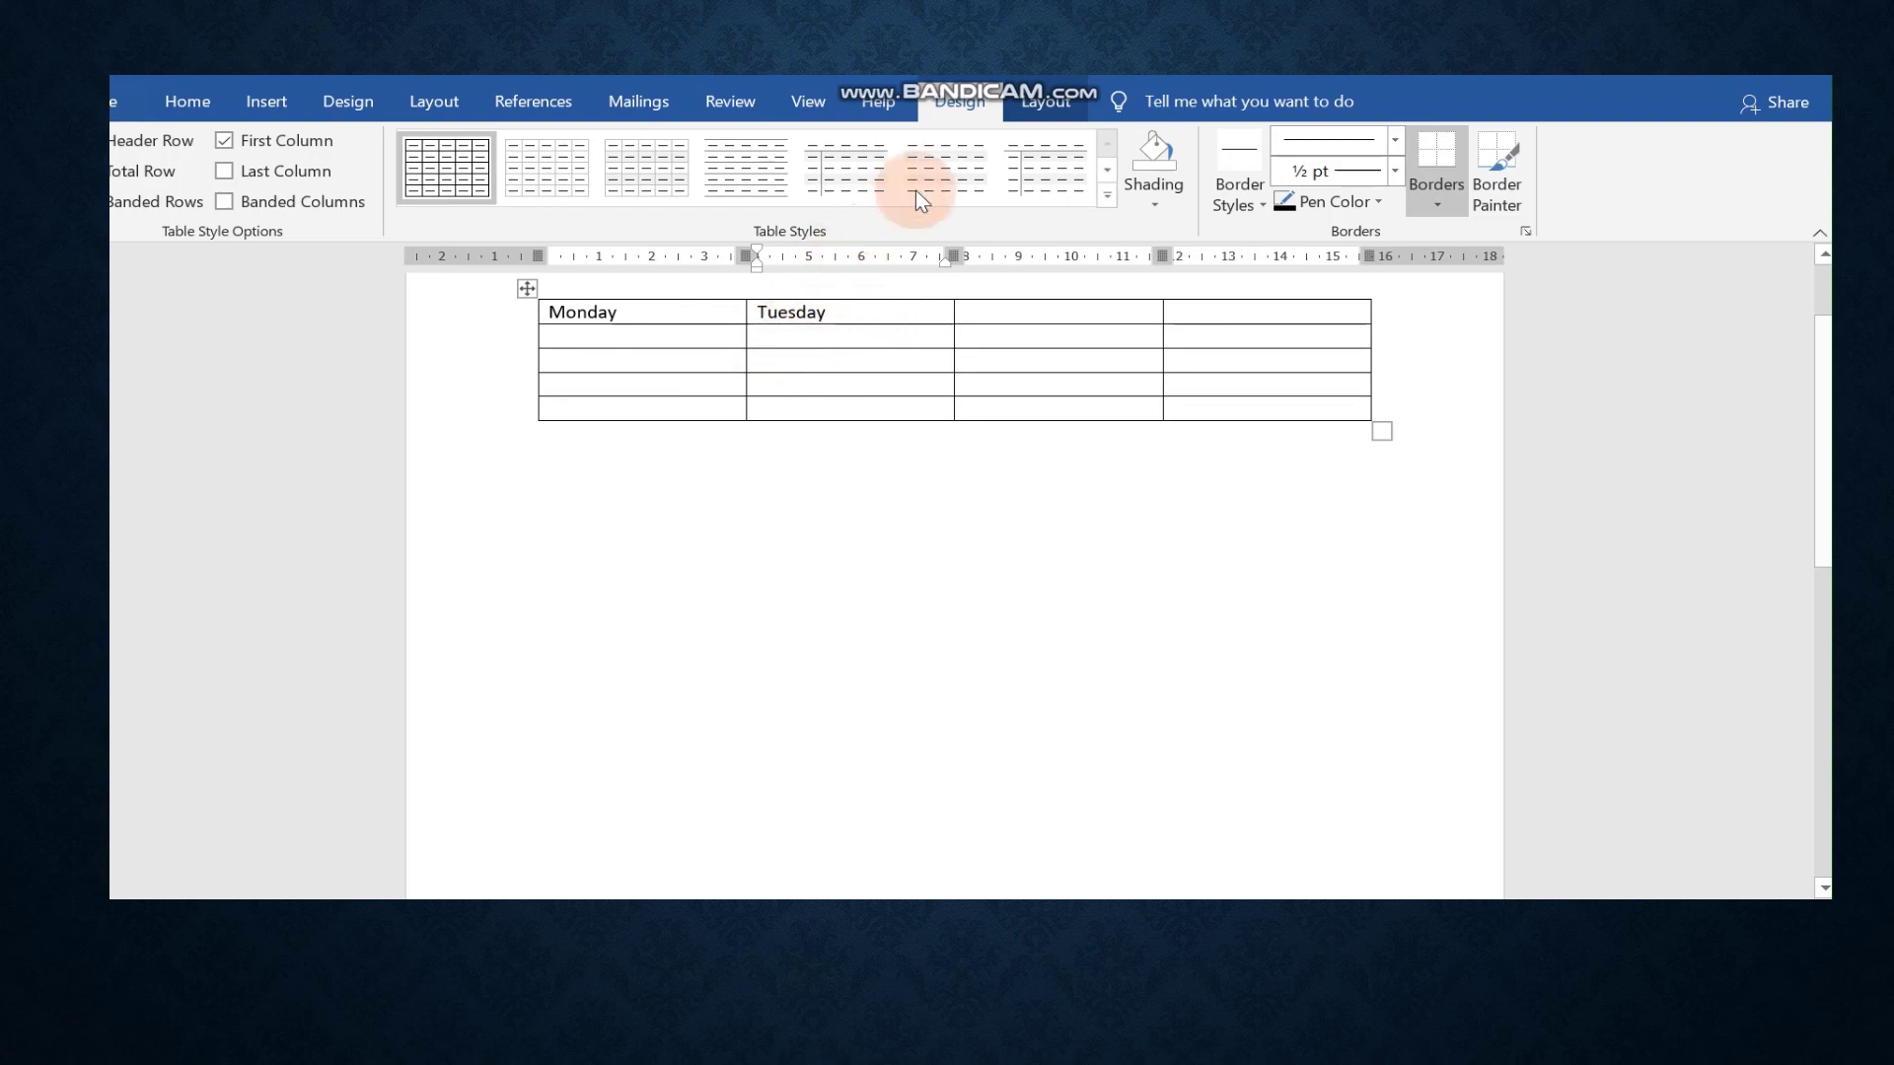
Insert a new row above the table row containing Monday and Tuesday
{"action": "left_click", "coordinate": [1062, 97]}
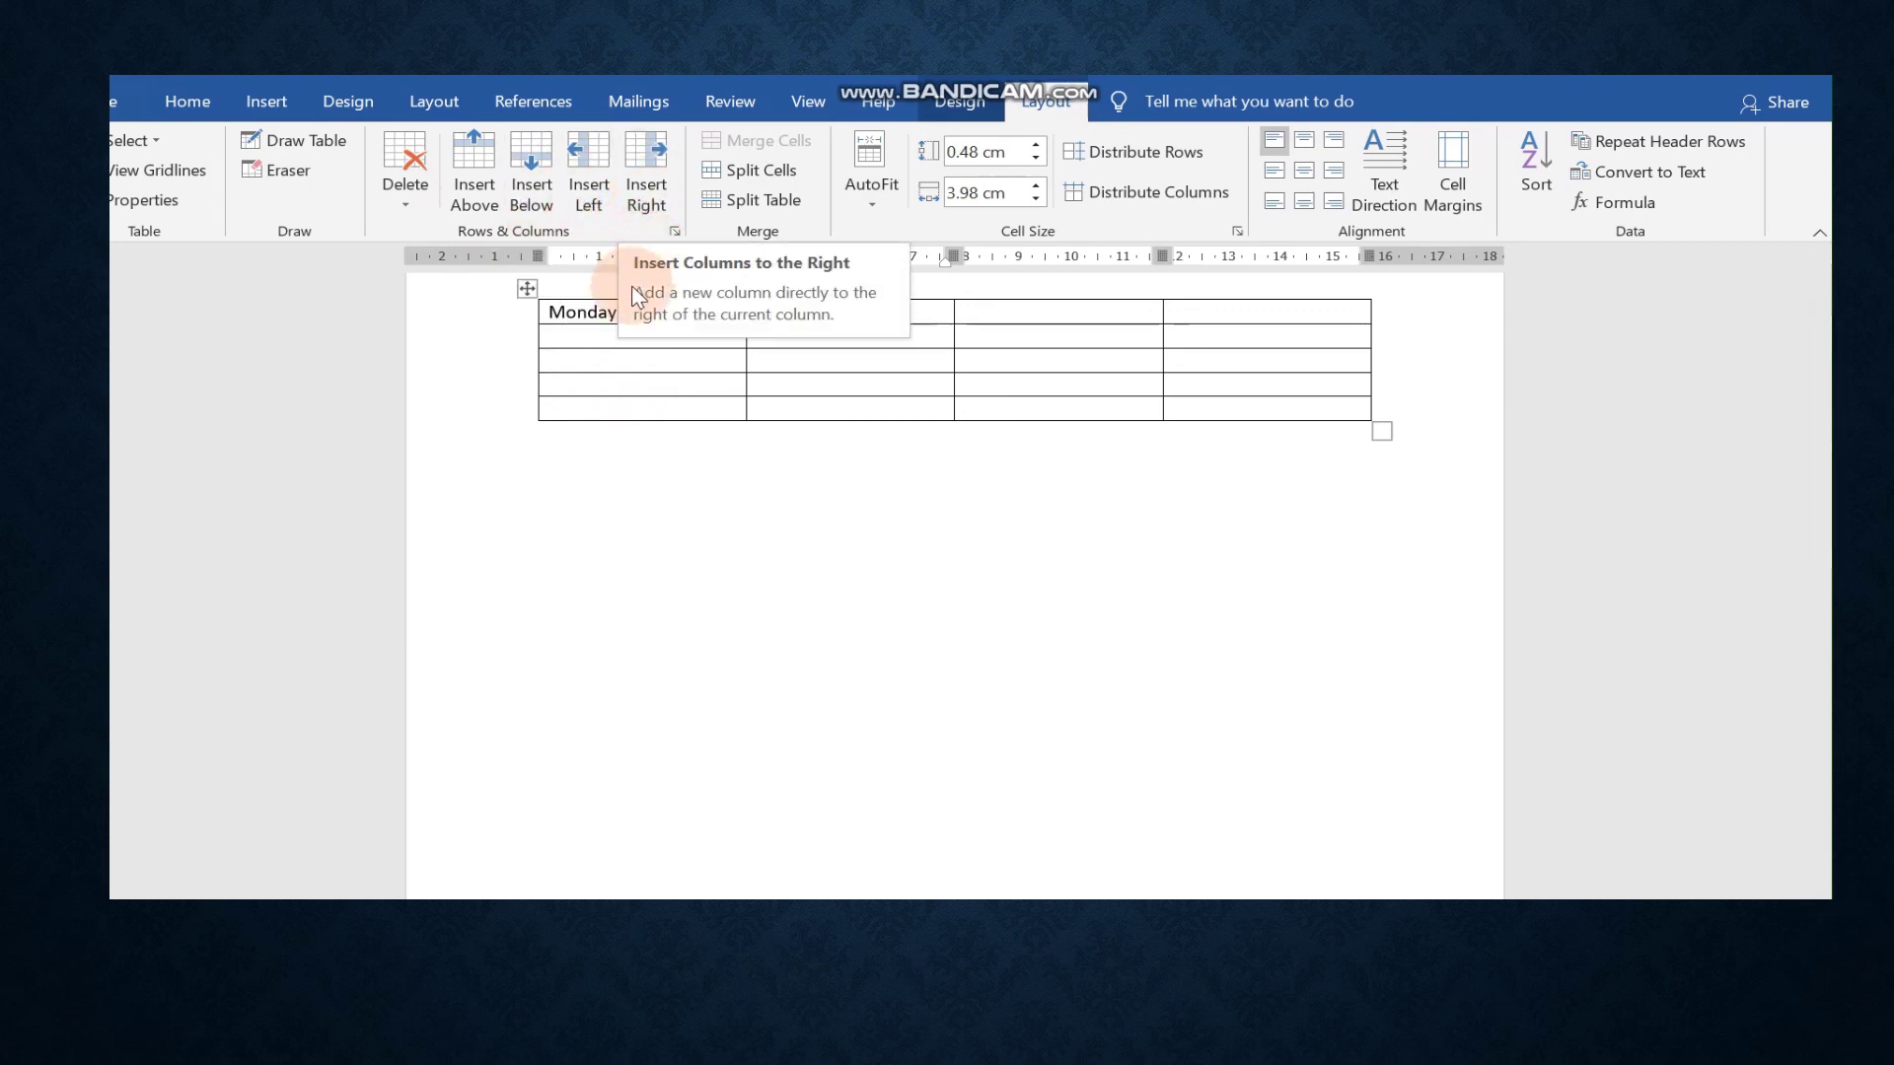
{"action": "key", "text": "Tab"}
{"action": "type", "text": "Tuesday"}
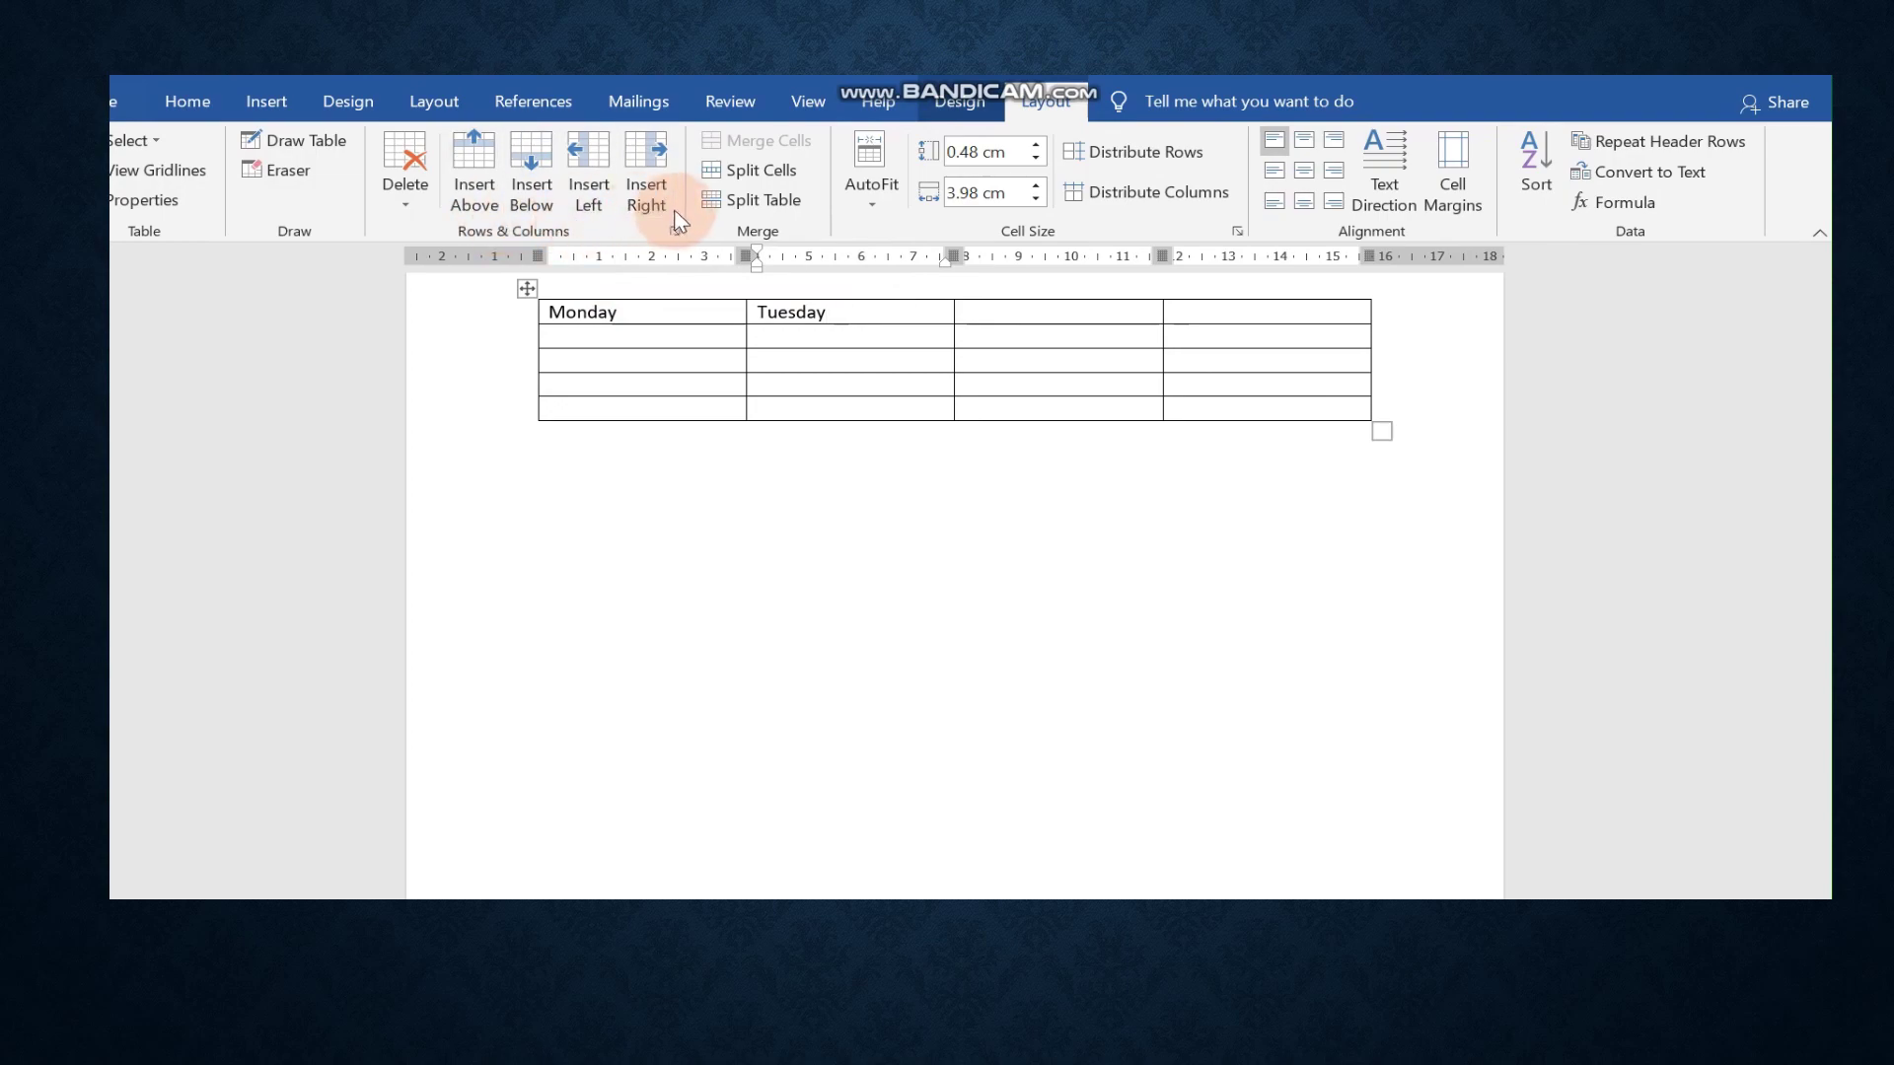
{"action": "left_click", "coordinate": [552, 312]}
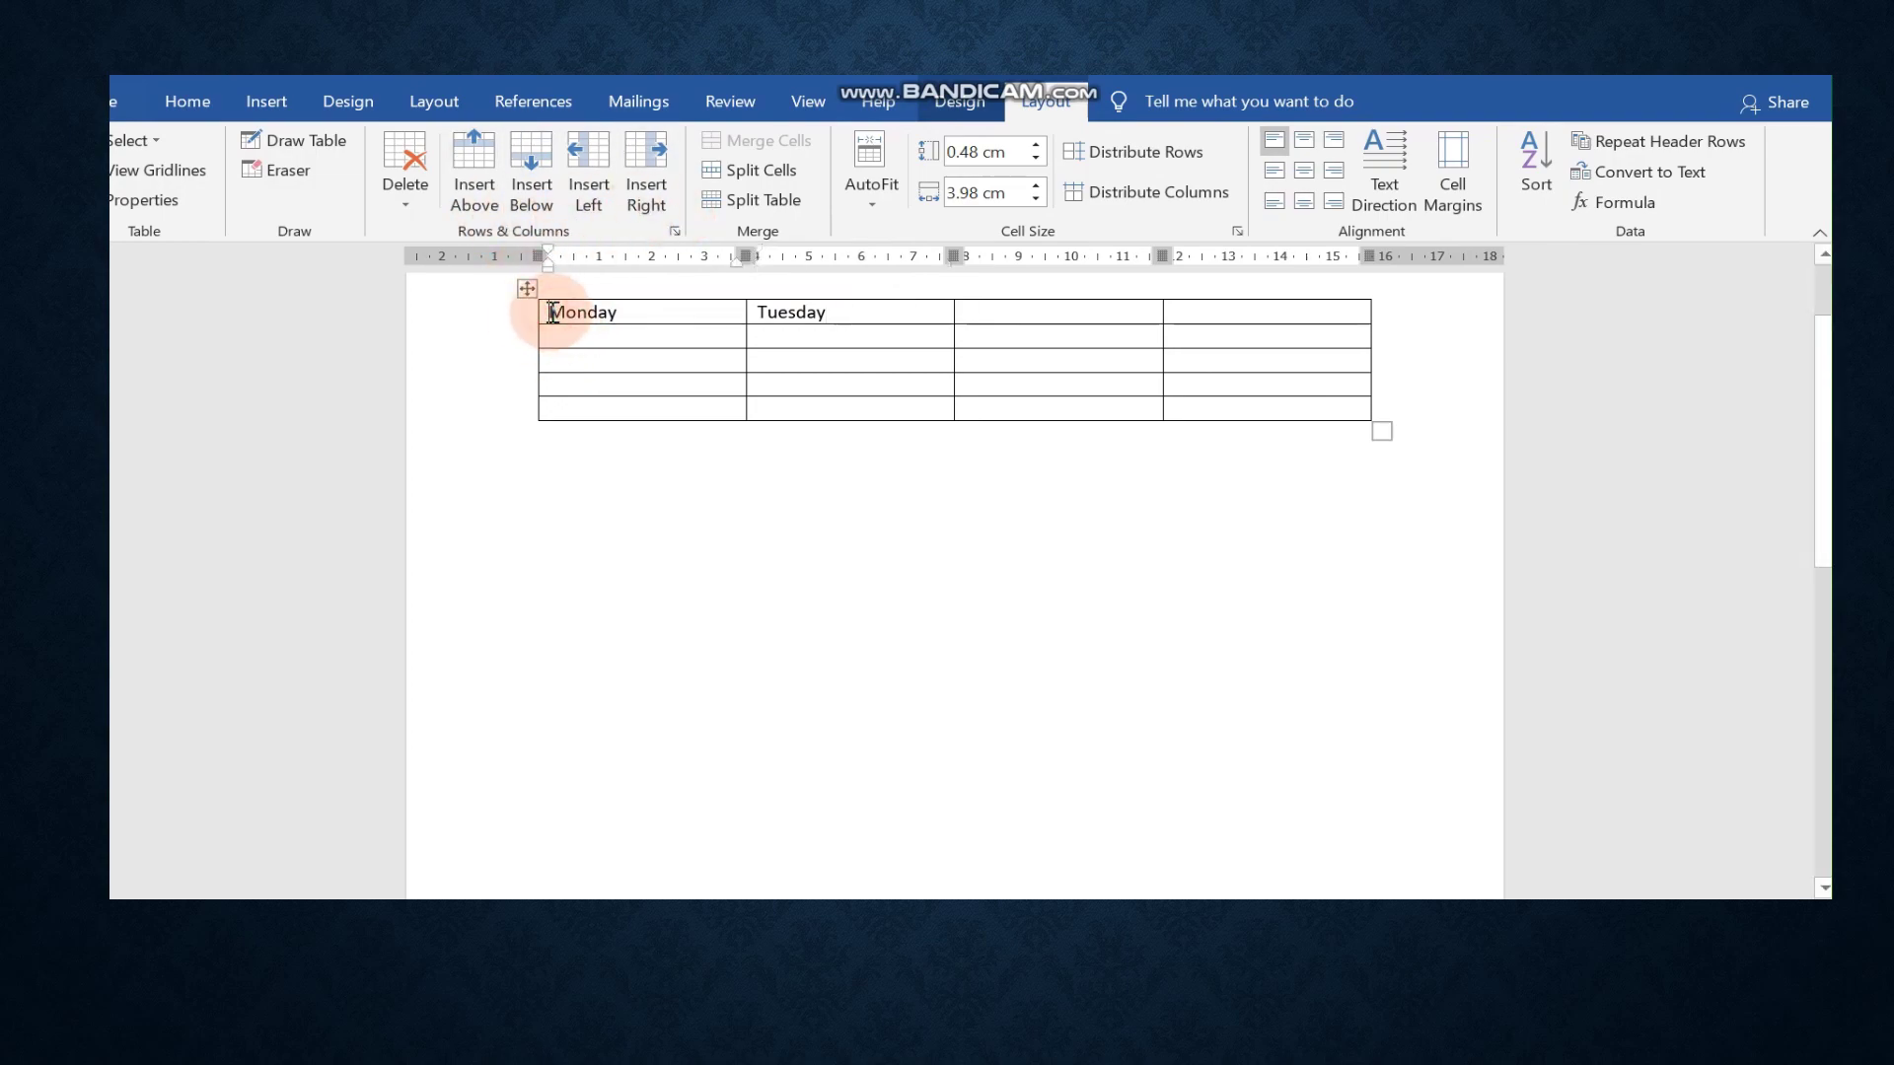
{"action": "left_click", "coordinate": [471, 169]}
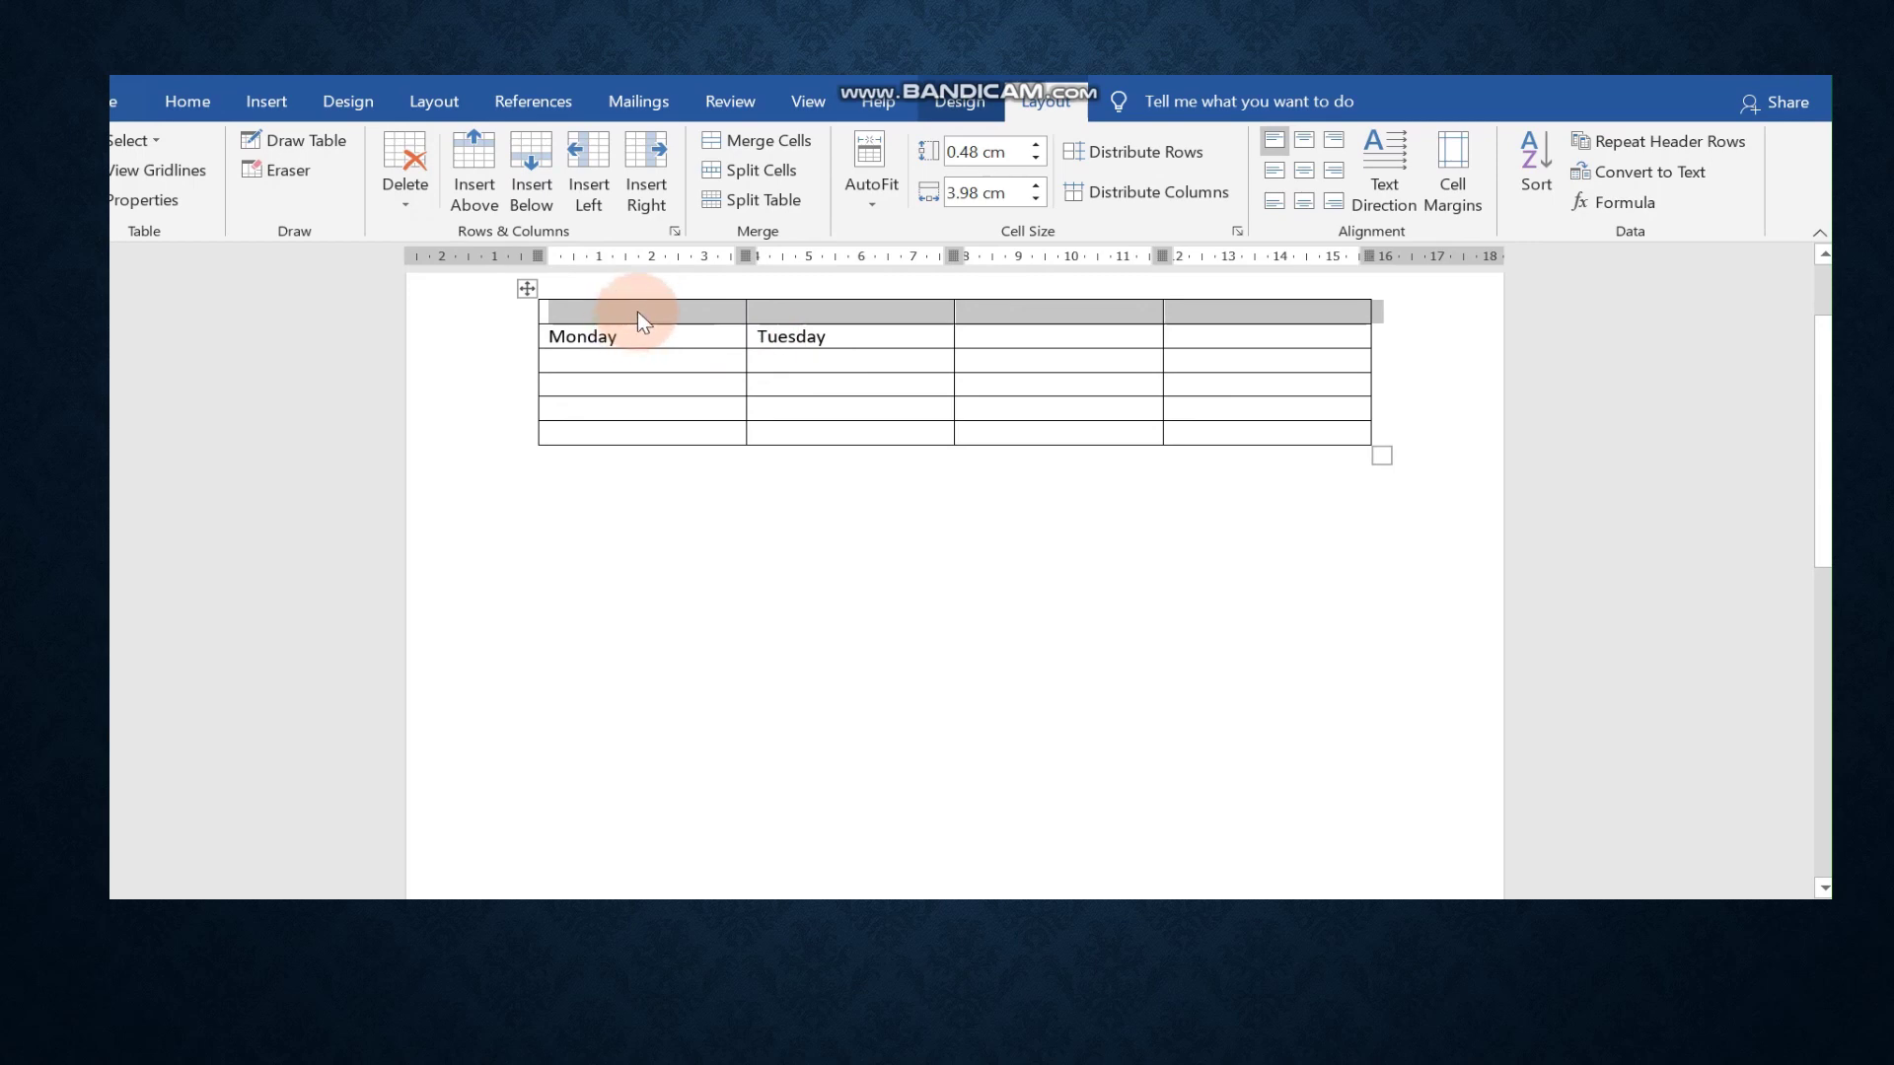
Insert a row below the Monday row and, with that new row selected, add four columns to the left of the Monday column
{"action": "left_click", "coordinate": [552, 341]}
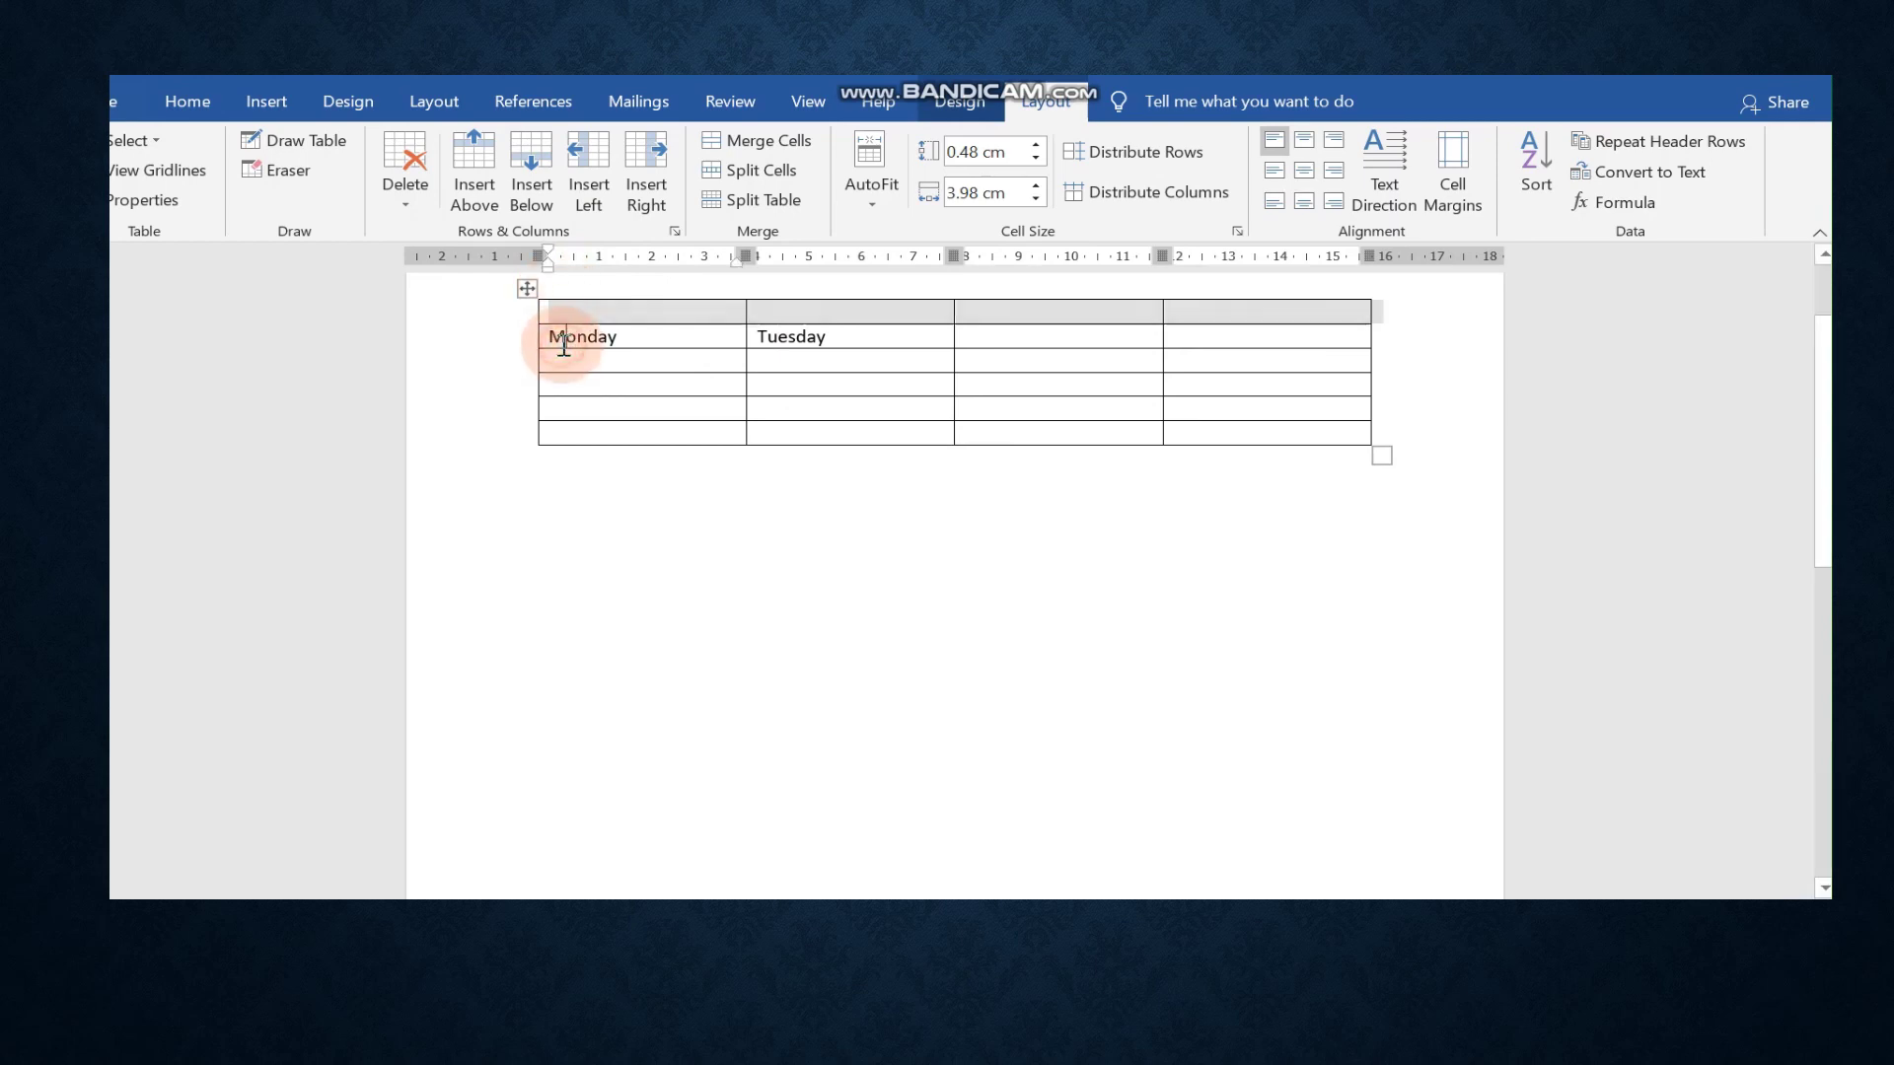
{"action": "left_click", "coordinate": [542, 193]}
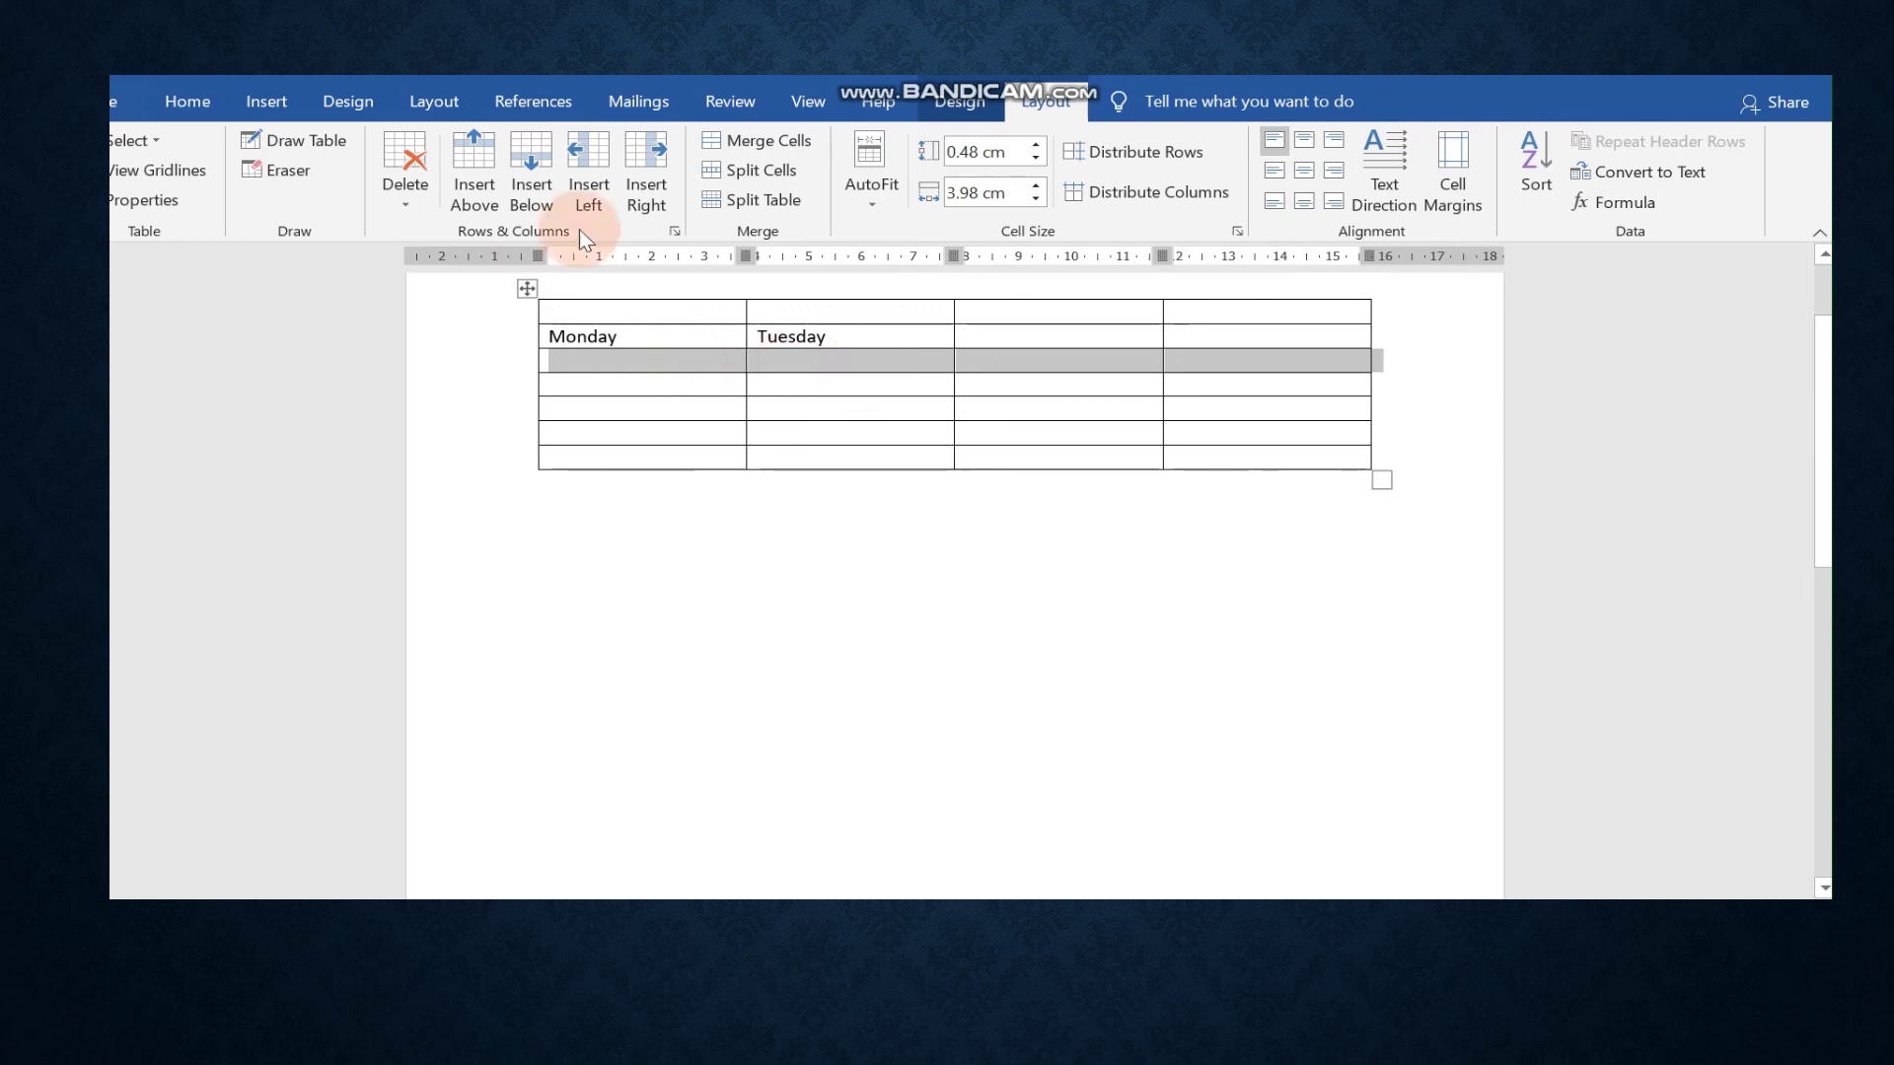
{"action": "left_click", "coordinate": [601, 187]}
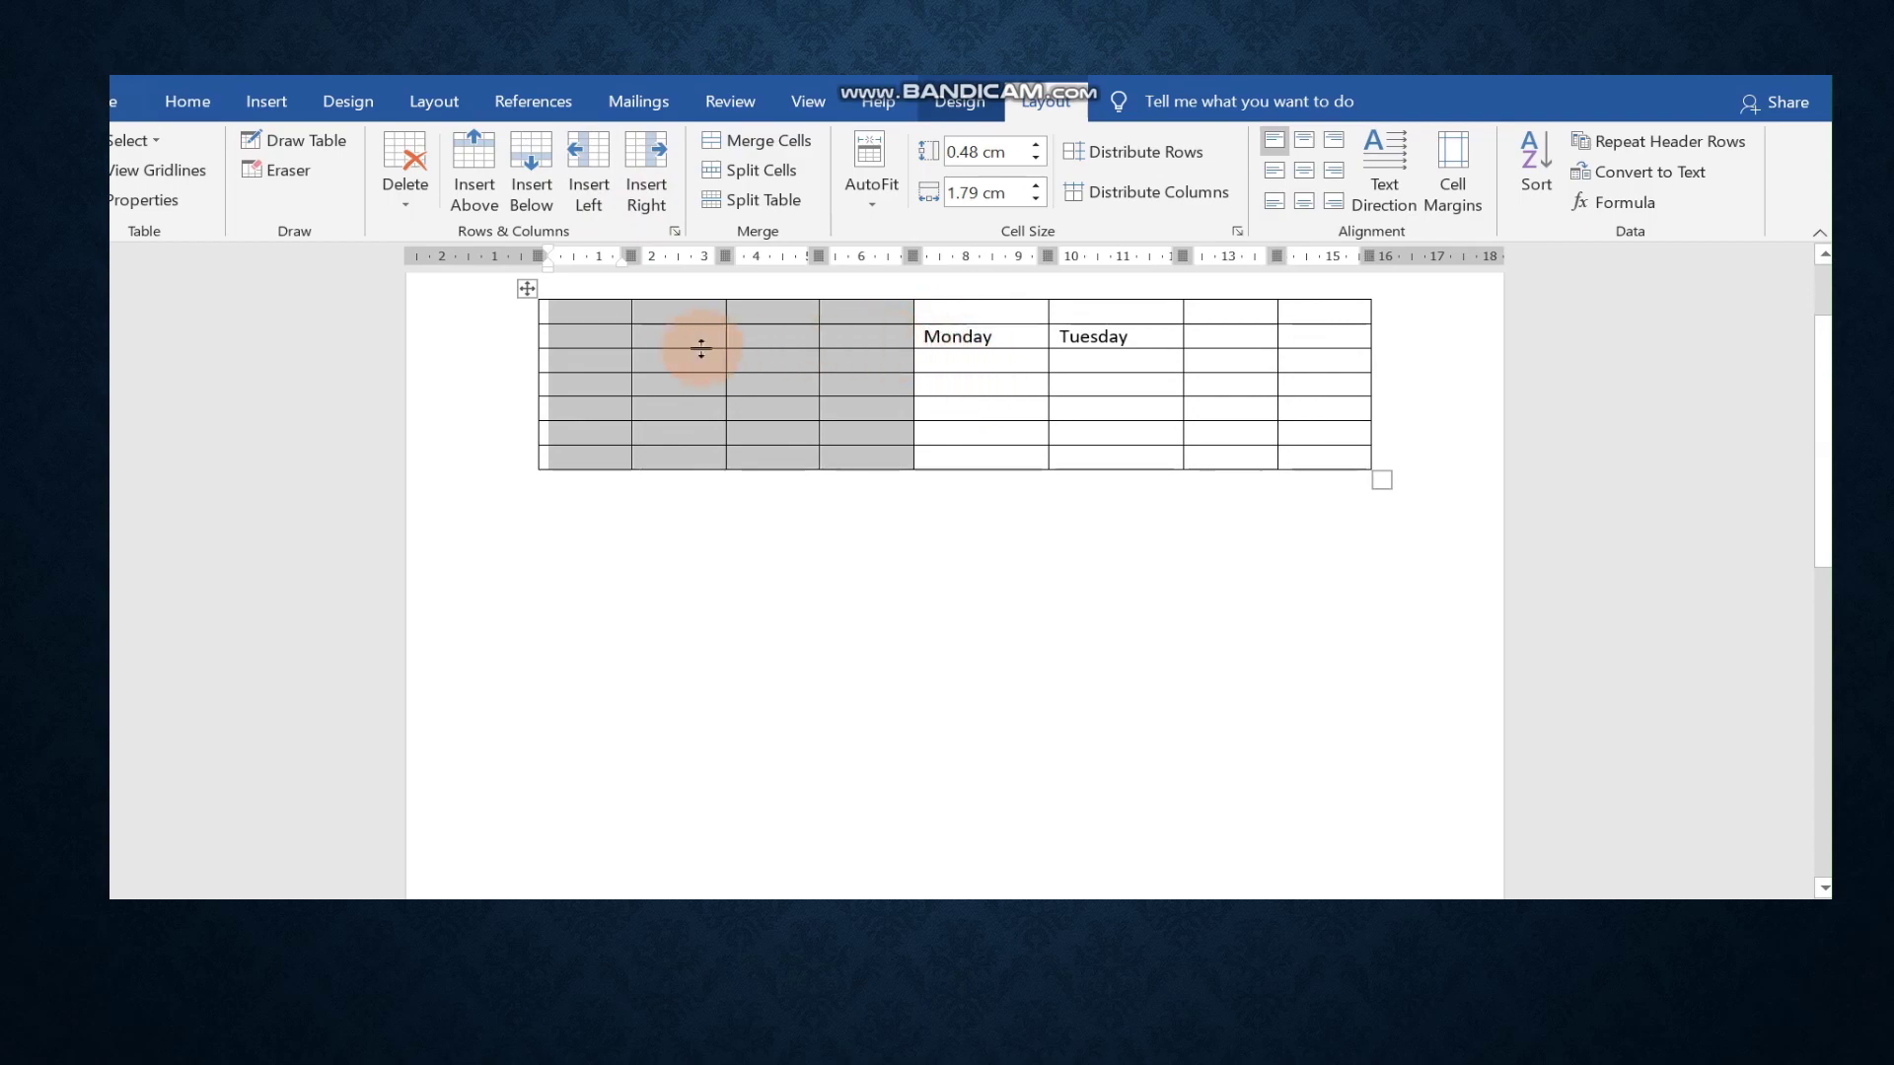
Insert a new column to the right of the Monday column
{"action": "left_click", "coordinate": [984, 337]}
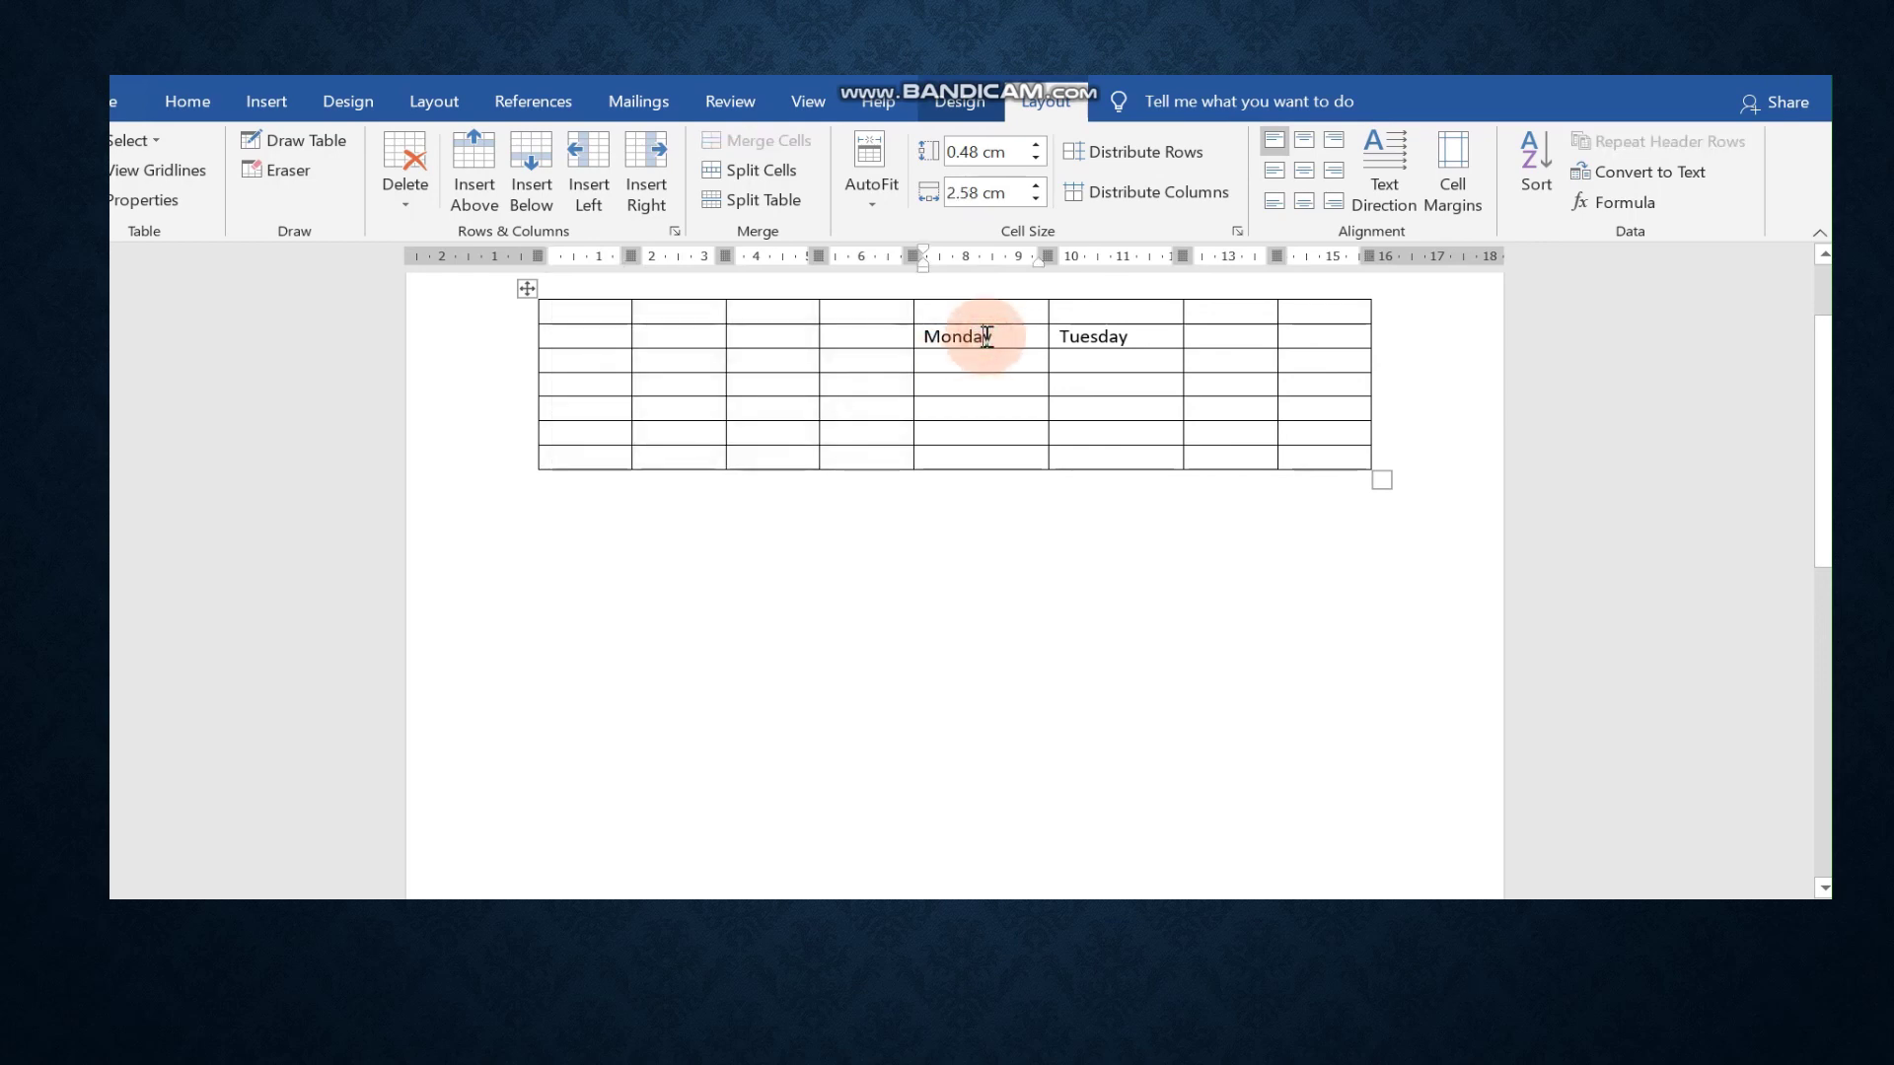
{"action": "left_click", "coordinate": [635, 162]}
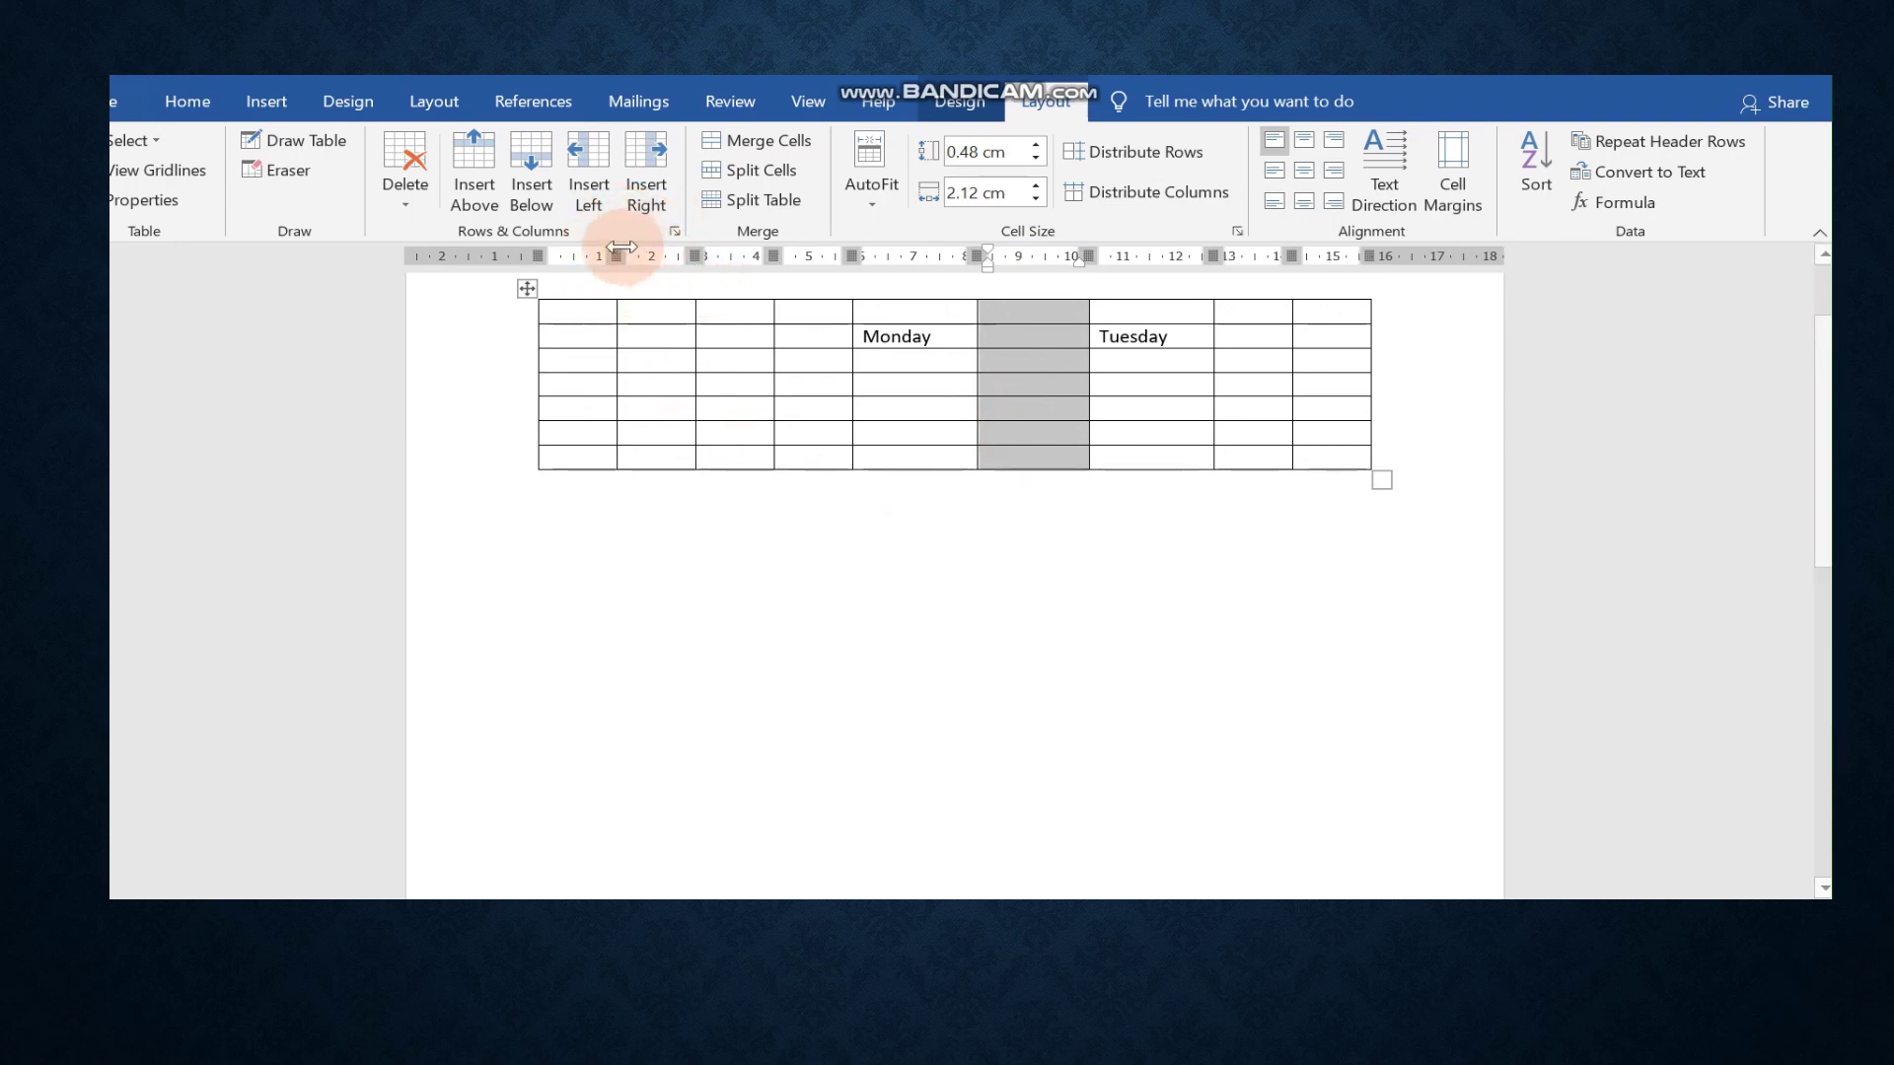
Delete the cells of the empty column between Monday and Tuesday, shifting the remaining cells left
{"action": "left_click", "coordinate": [395, 150]}
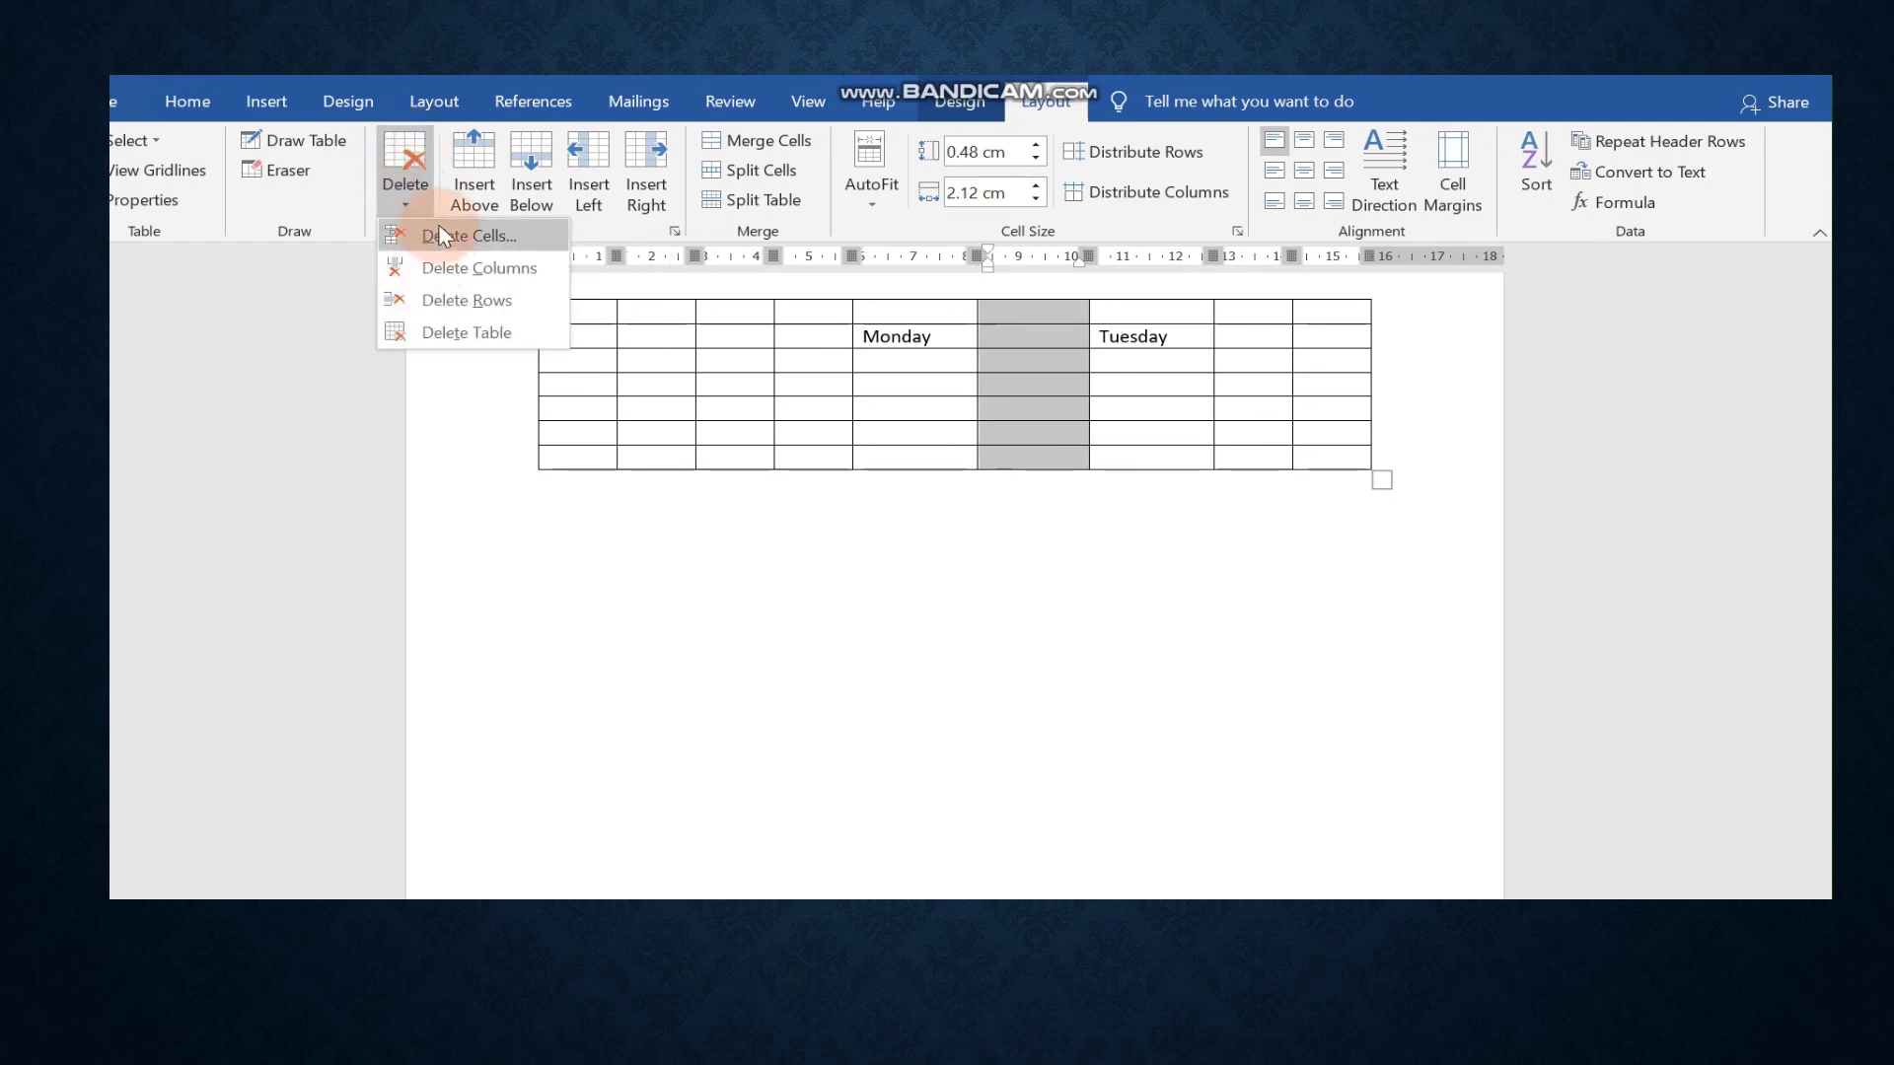
{"action": "left_click", "coordinate": [442, 235]}
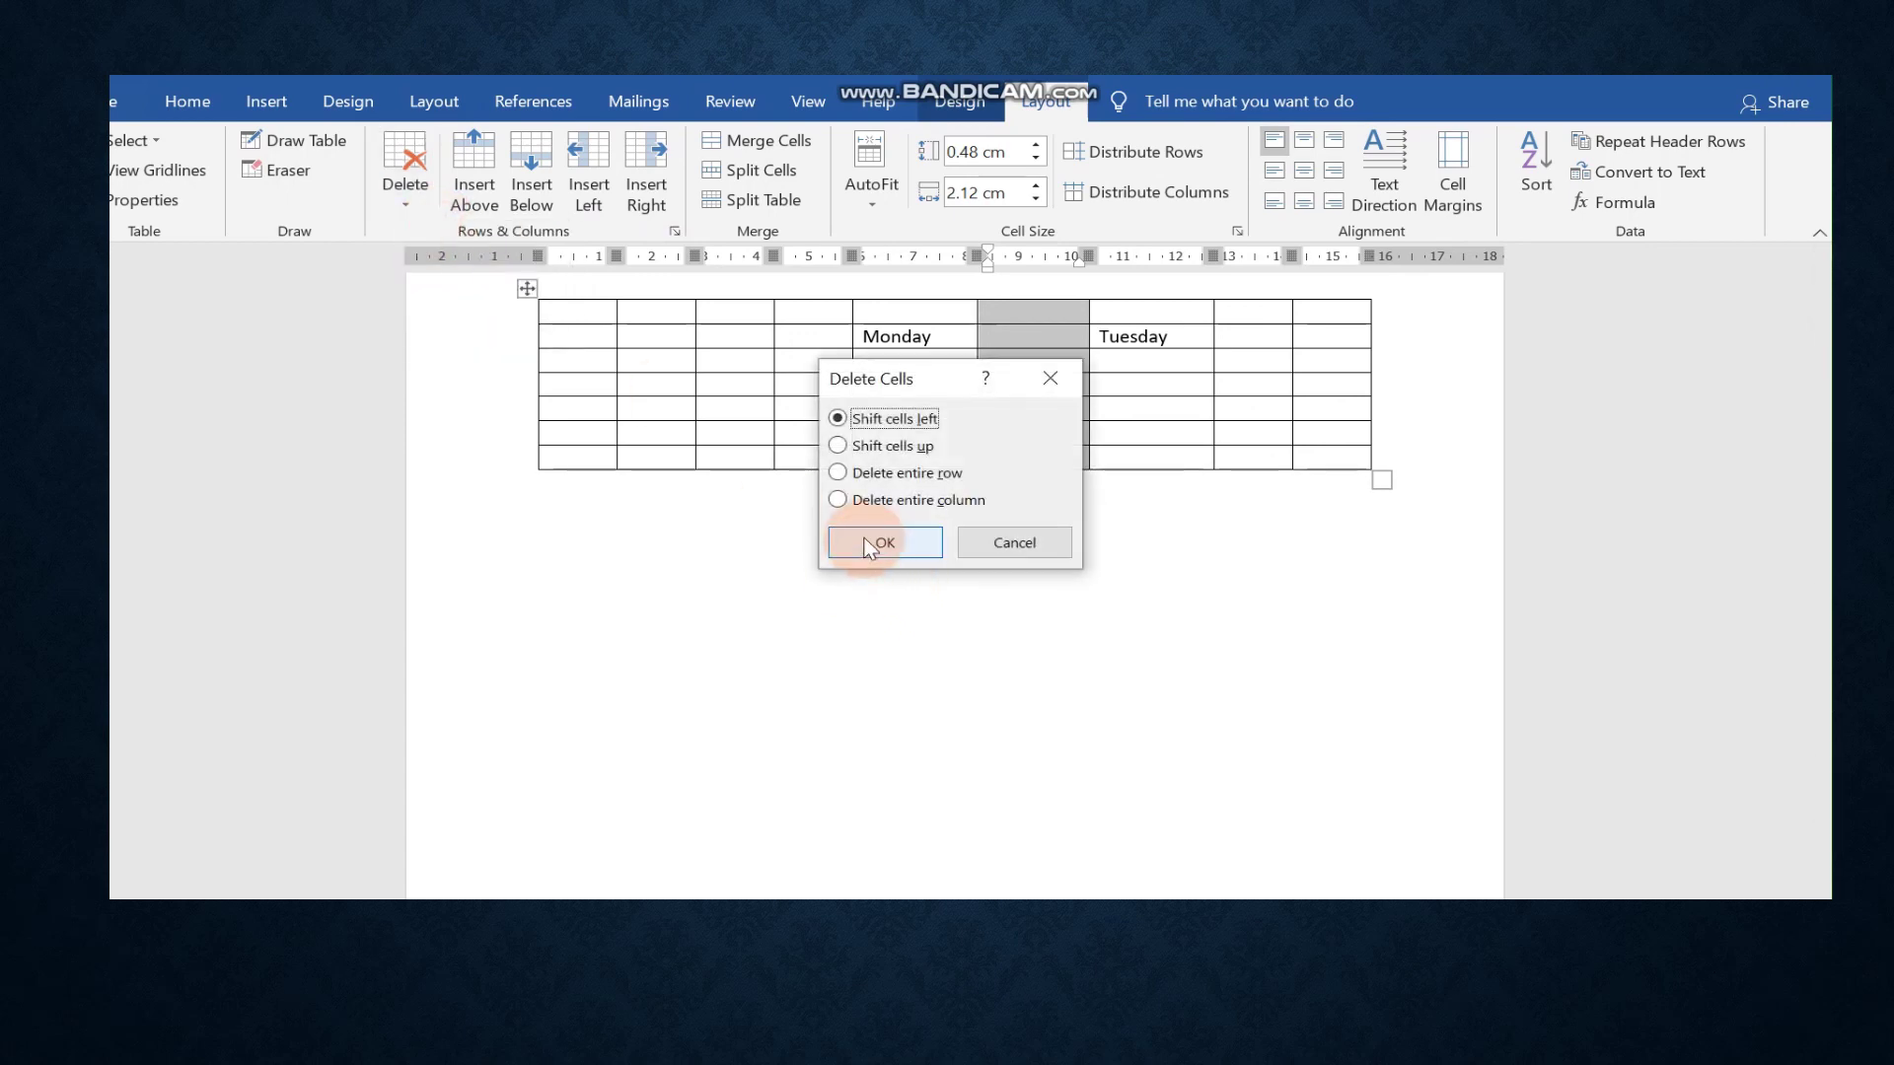
{"action": "left_click", "coordinate": [868, 545]}
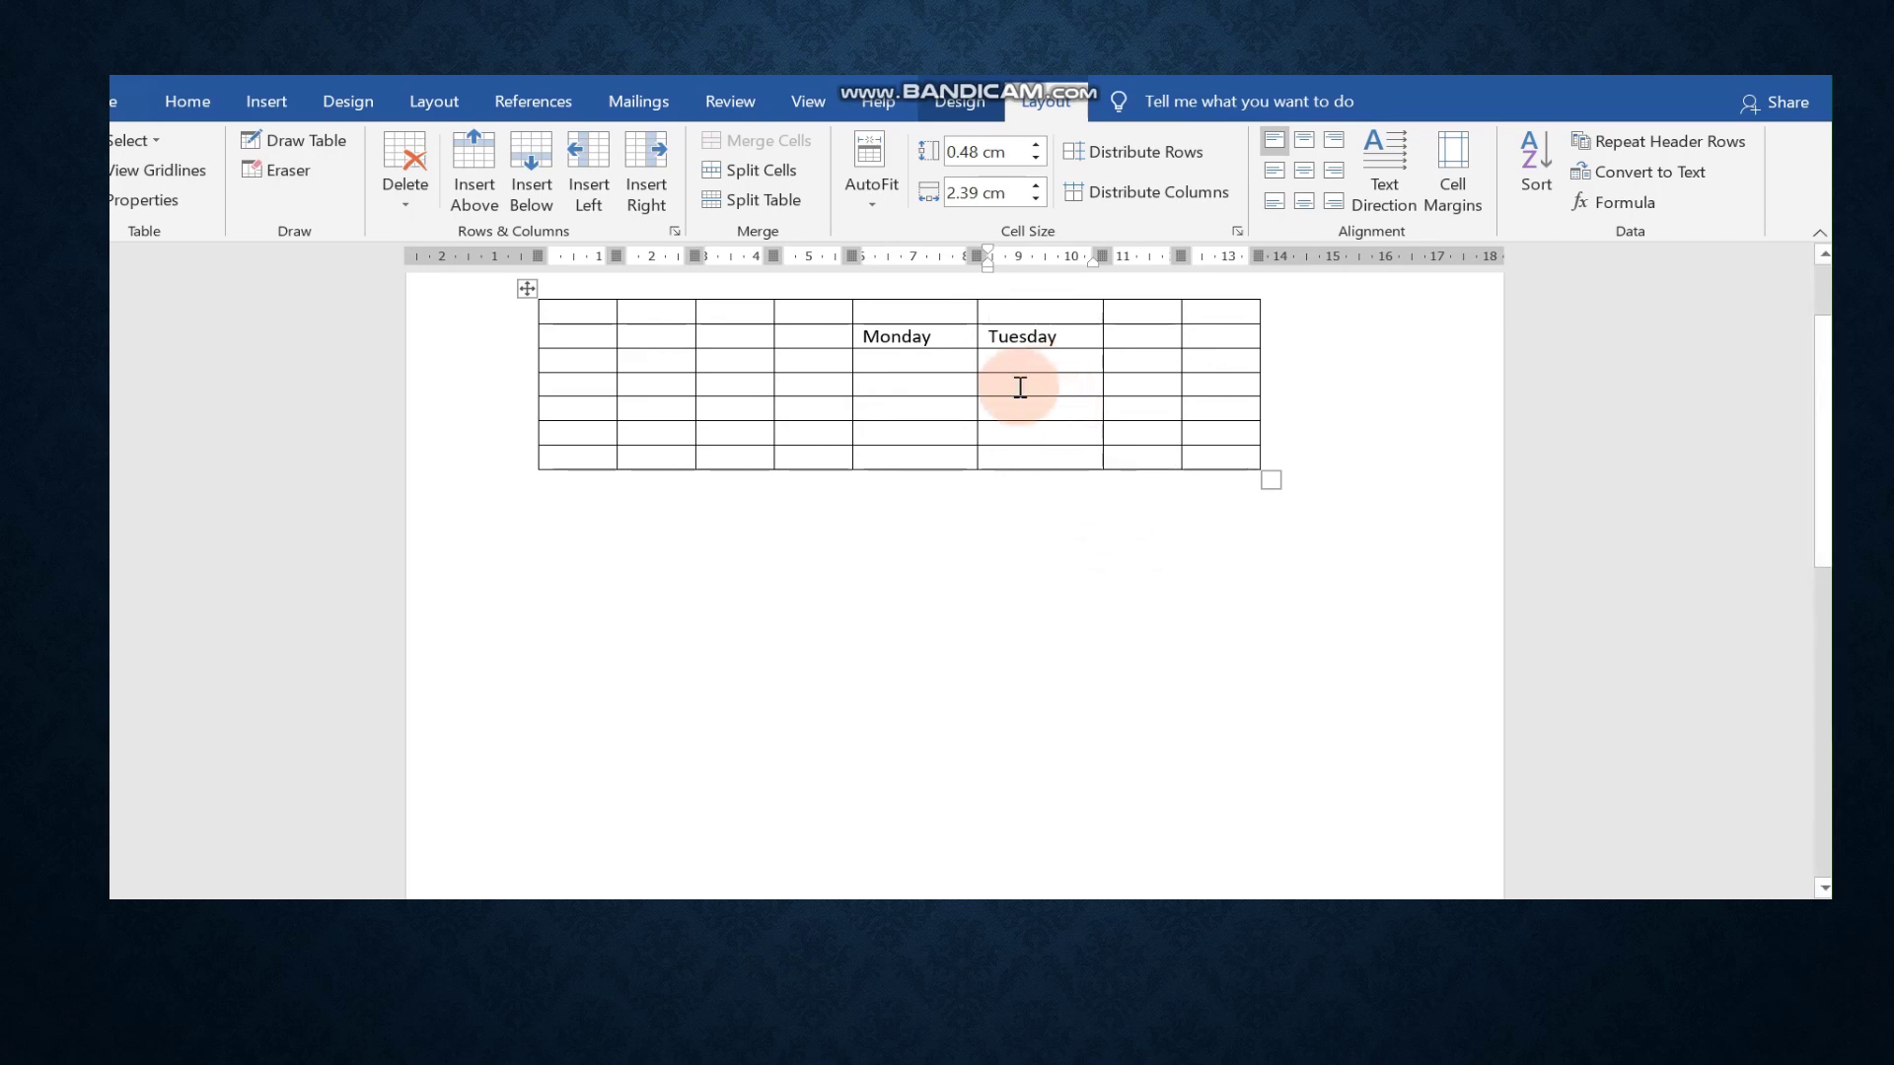
{"action": "left_click", "coordinate": [944, 336]}
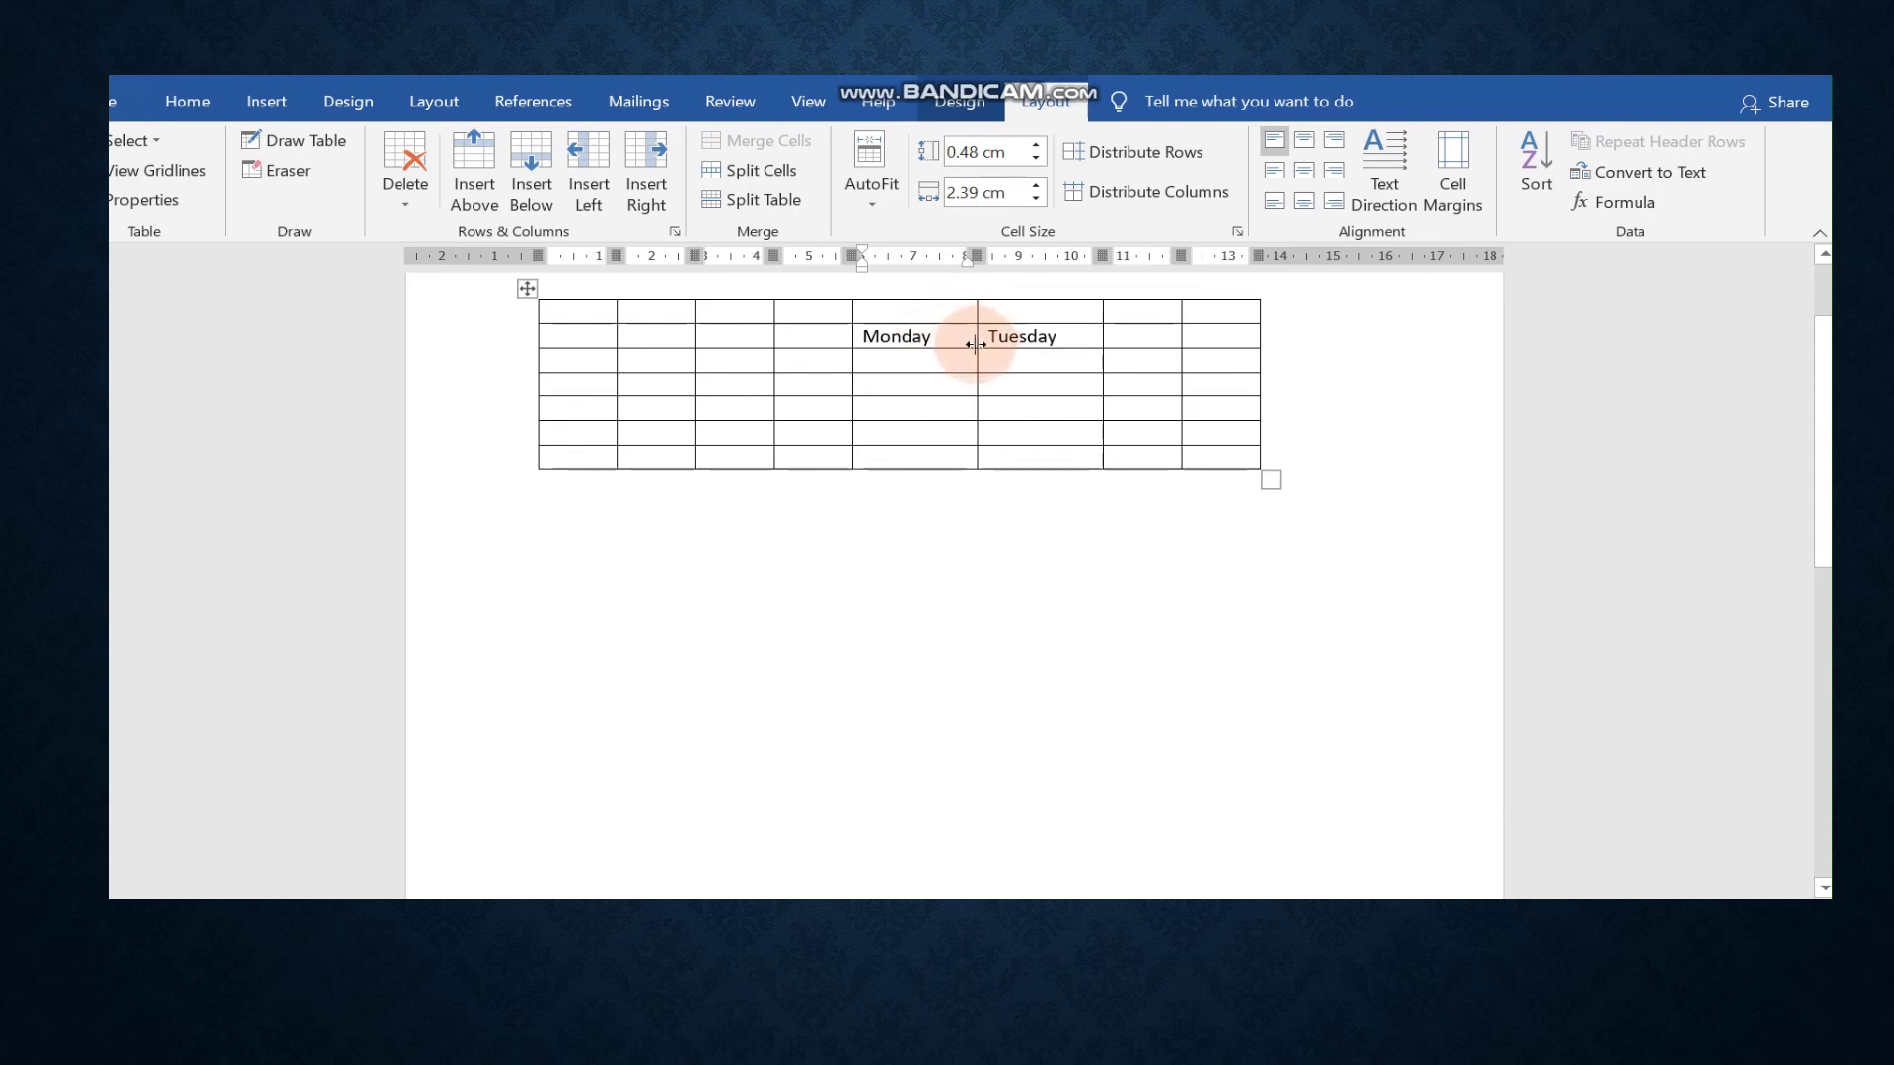
{"action": "mouse_move", "coordinate": [975, 341]}
{"action": "left_mouse_down"}
{"action": "mouse_move", "coordinate": [1070, 338]}
{"action": "mouse_move", "coordinate": [947, 336]}
{"action": "mouse_move", "coordinate": [1078, 330]}
{"action": "mouse_move", "coordinate": [957, 335]}
{"action": "mouse_move", "coordinate": [1061, 338]}
{"action": "mouse_move", "coordinate": [976, 336]}
{"action": "left_mouse_up"}
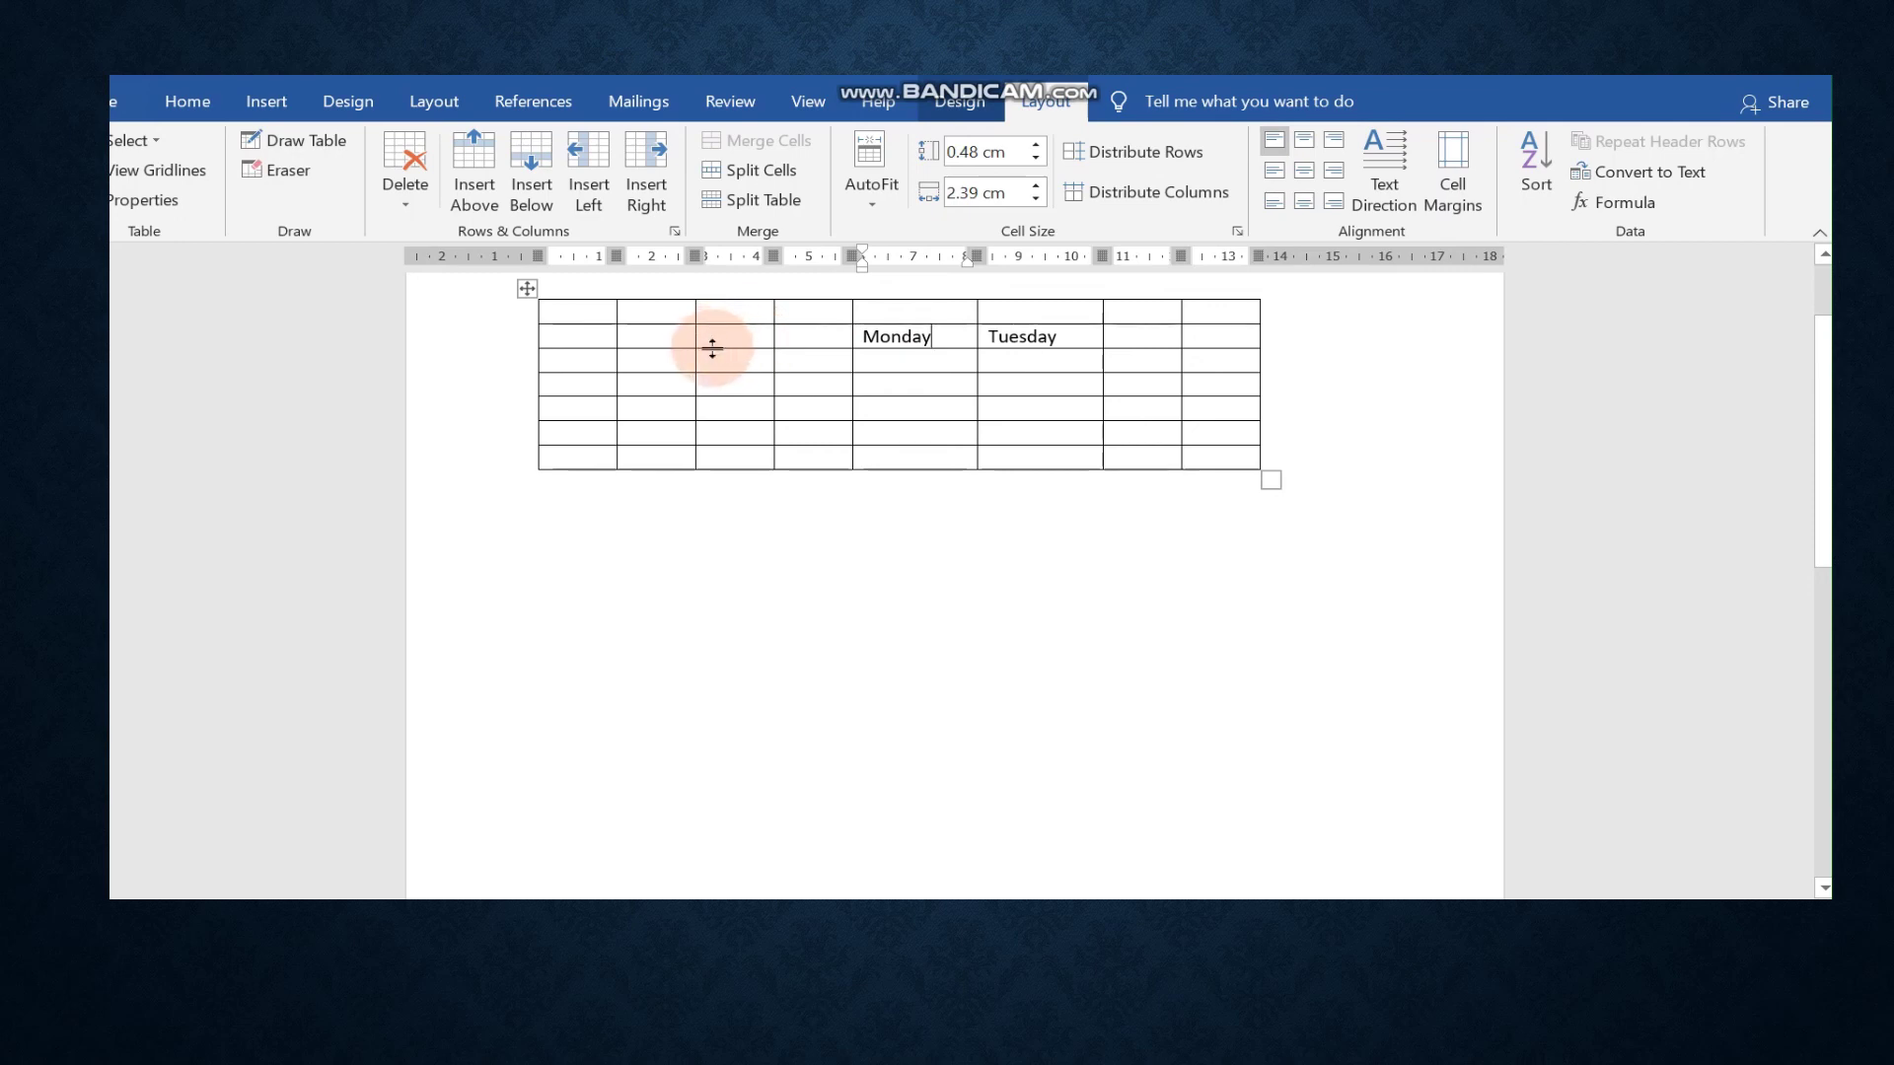
{"action": "mouse_move", "coordinate": [715, 349]}
{"action": "left_mouse_down"}
{"action": "mouse_move", "coordinate": [731, 418]}
{"action": "mouse_move", "coordinate": [731, 346]}
{"action": "mouse_move", "coordinate": [736, 364]}
{"action": "left_mouse_up"}
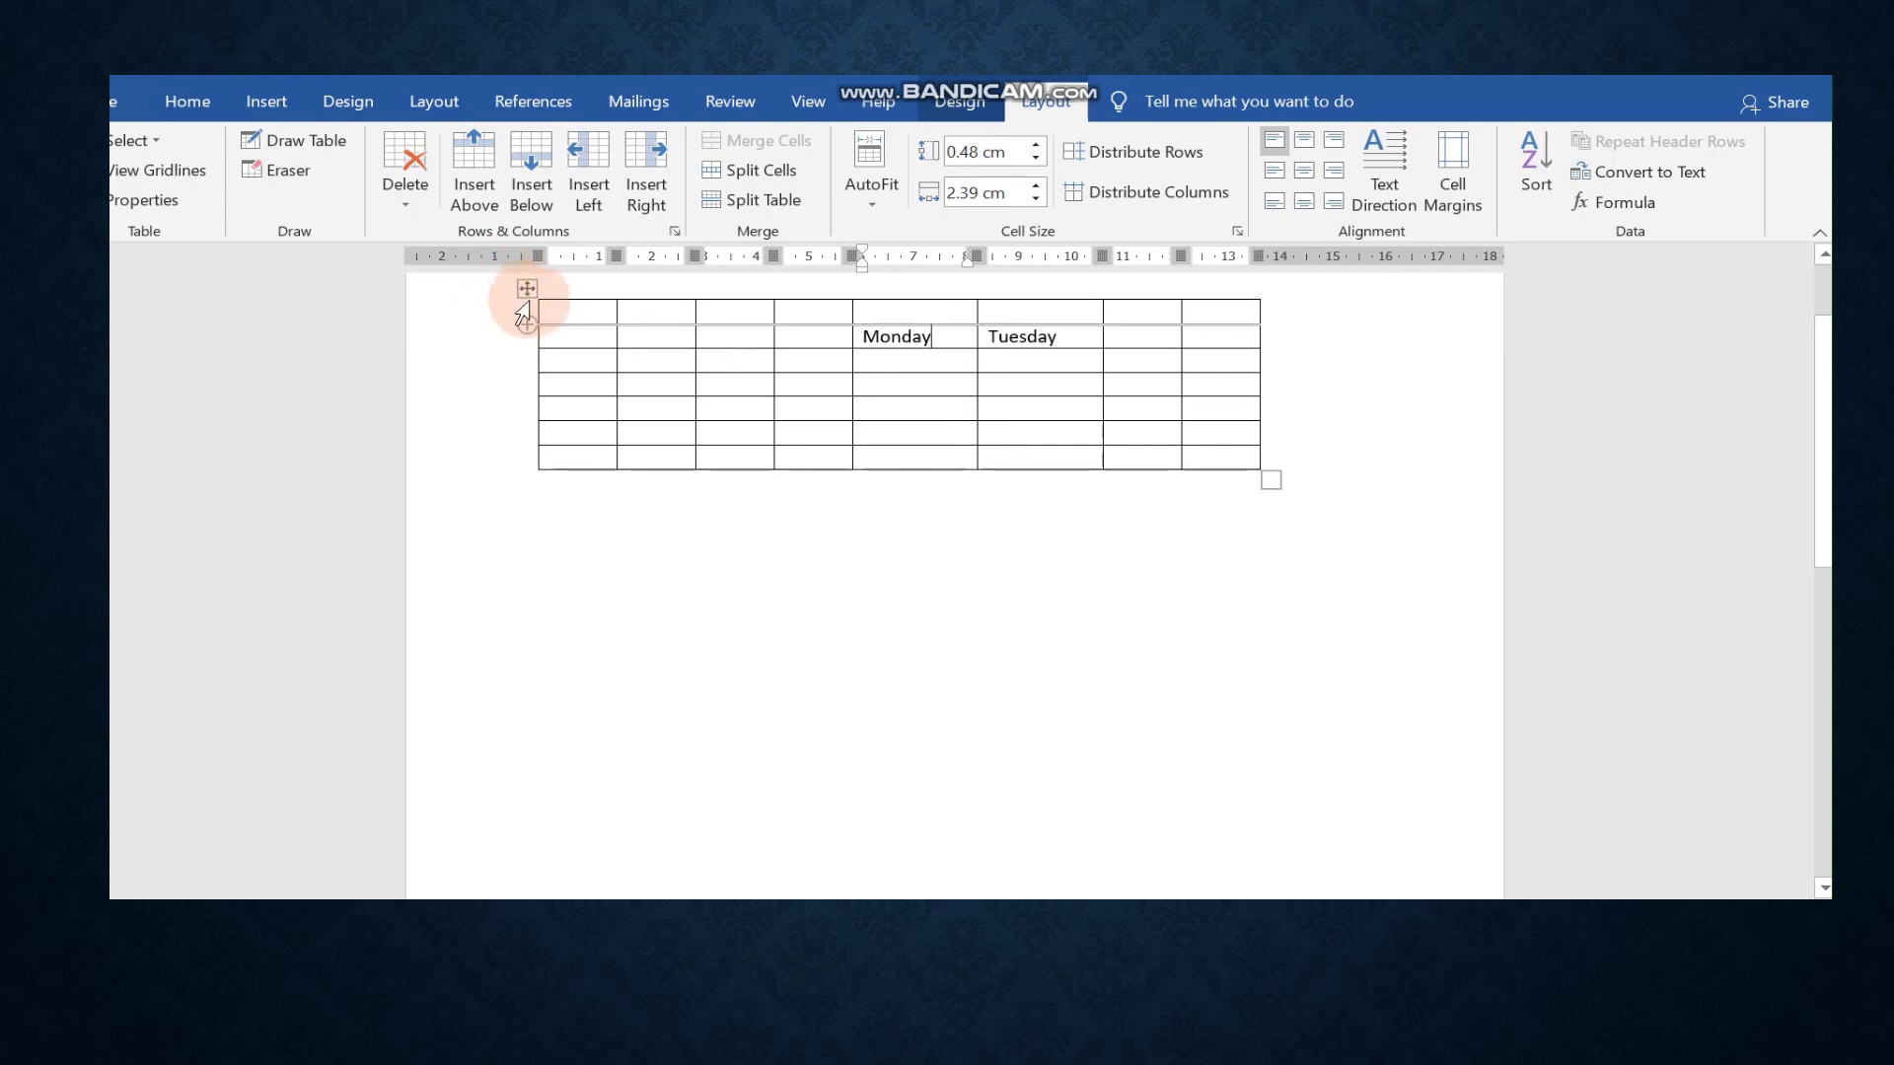
Move the whole table further down the page and enlarge it from its lower-right corner
{"action": "left_click_drag", "start_coordinate": [524, 290], "coordinate": [539, 553]}
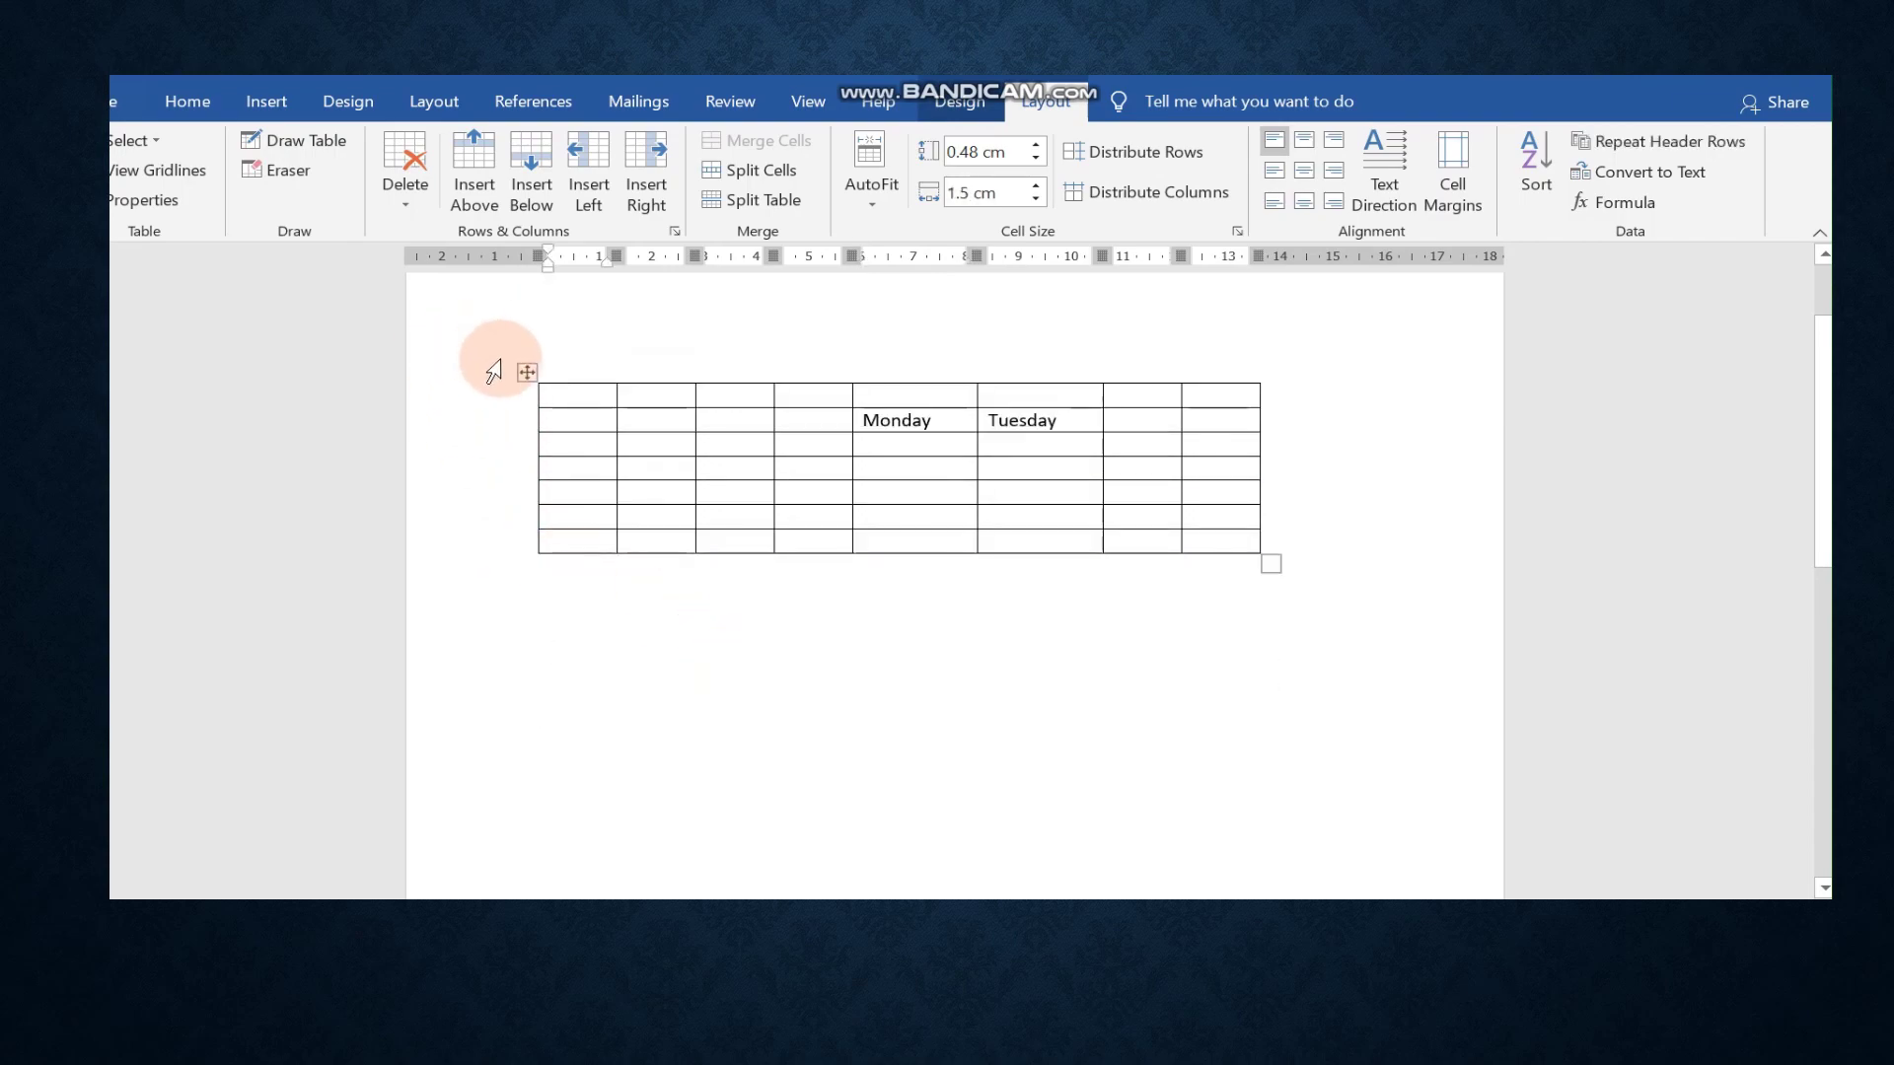
{"action": "left_click_drag", "start_coordinate": [526, 372], "coordinate": [526, 469]}
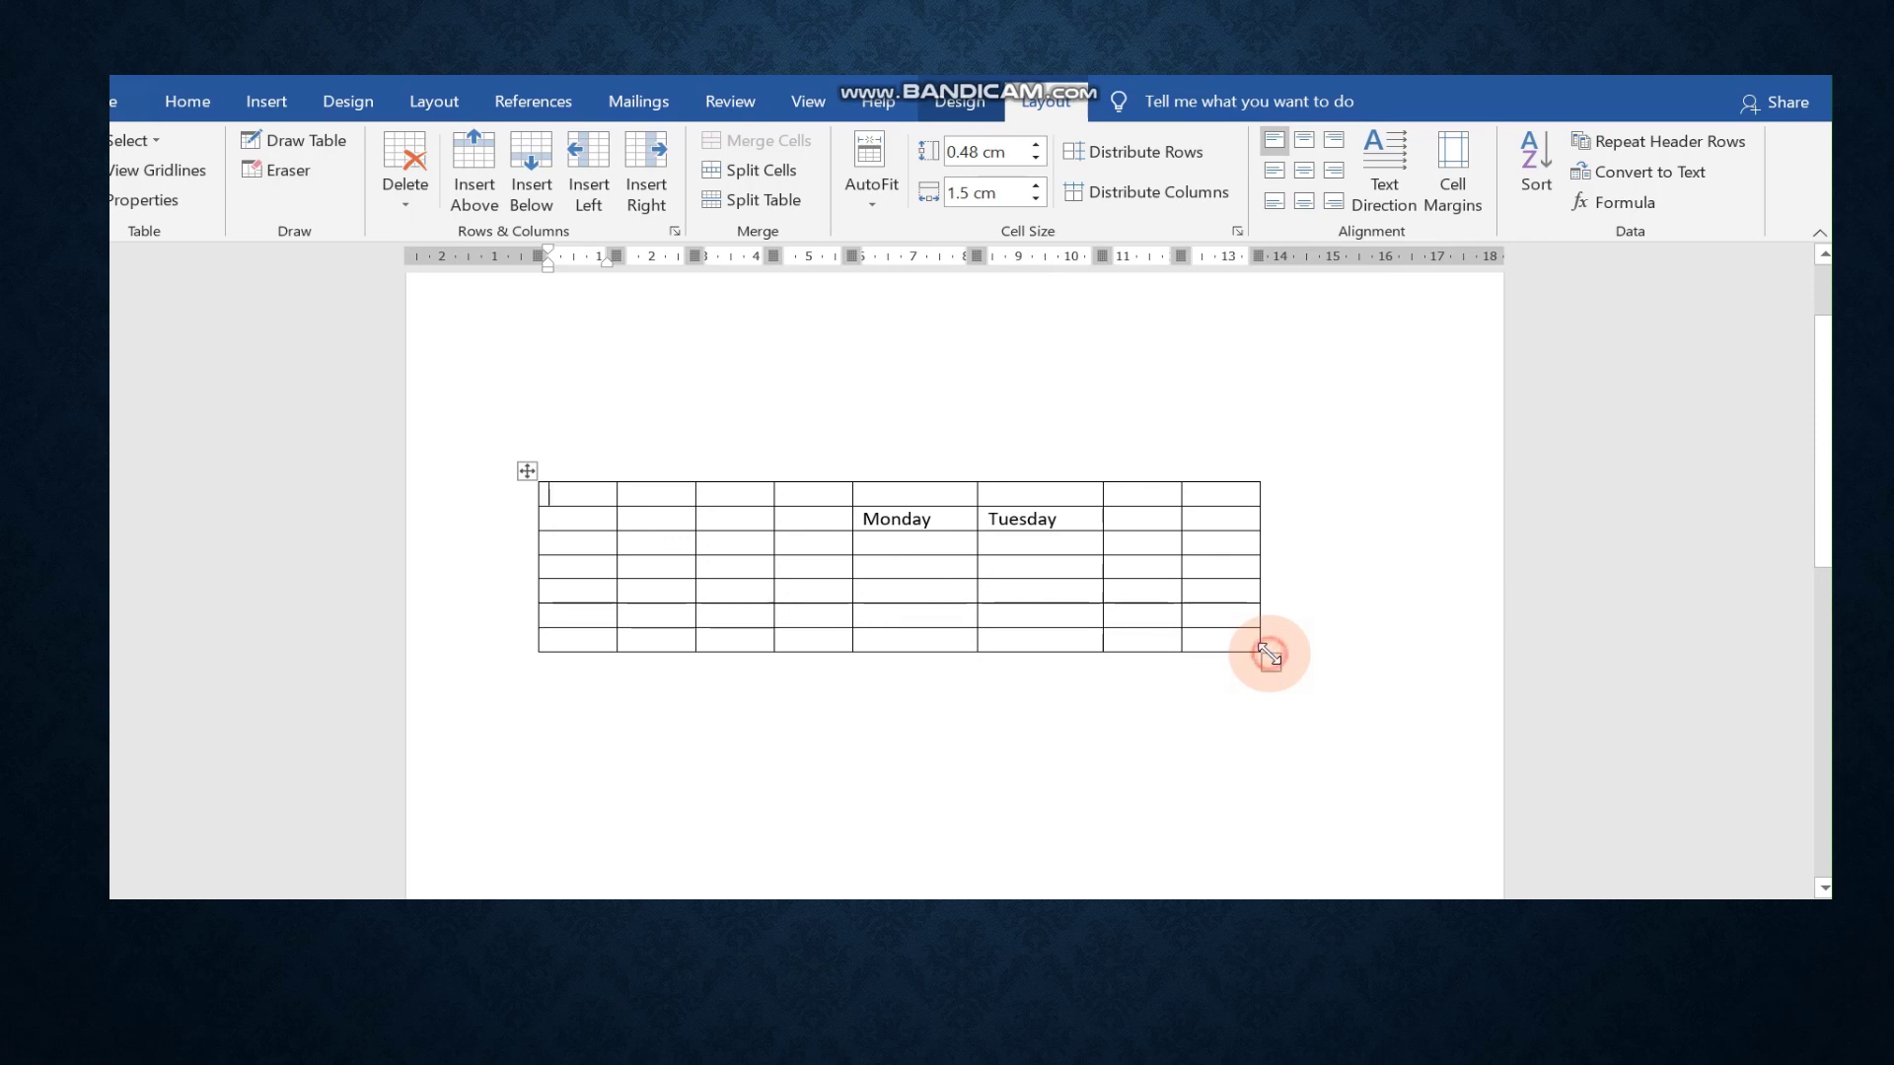
{"action": "left_click_drag", "start_coordinate": [1269, 655], "coordinate": [1366, 799]}
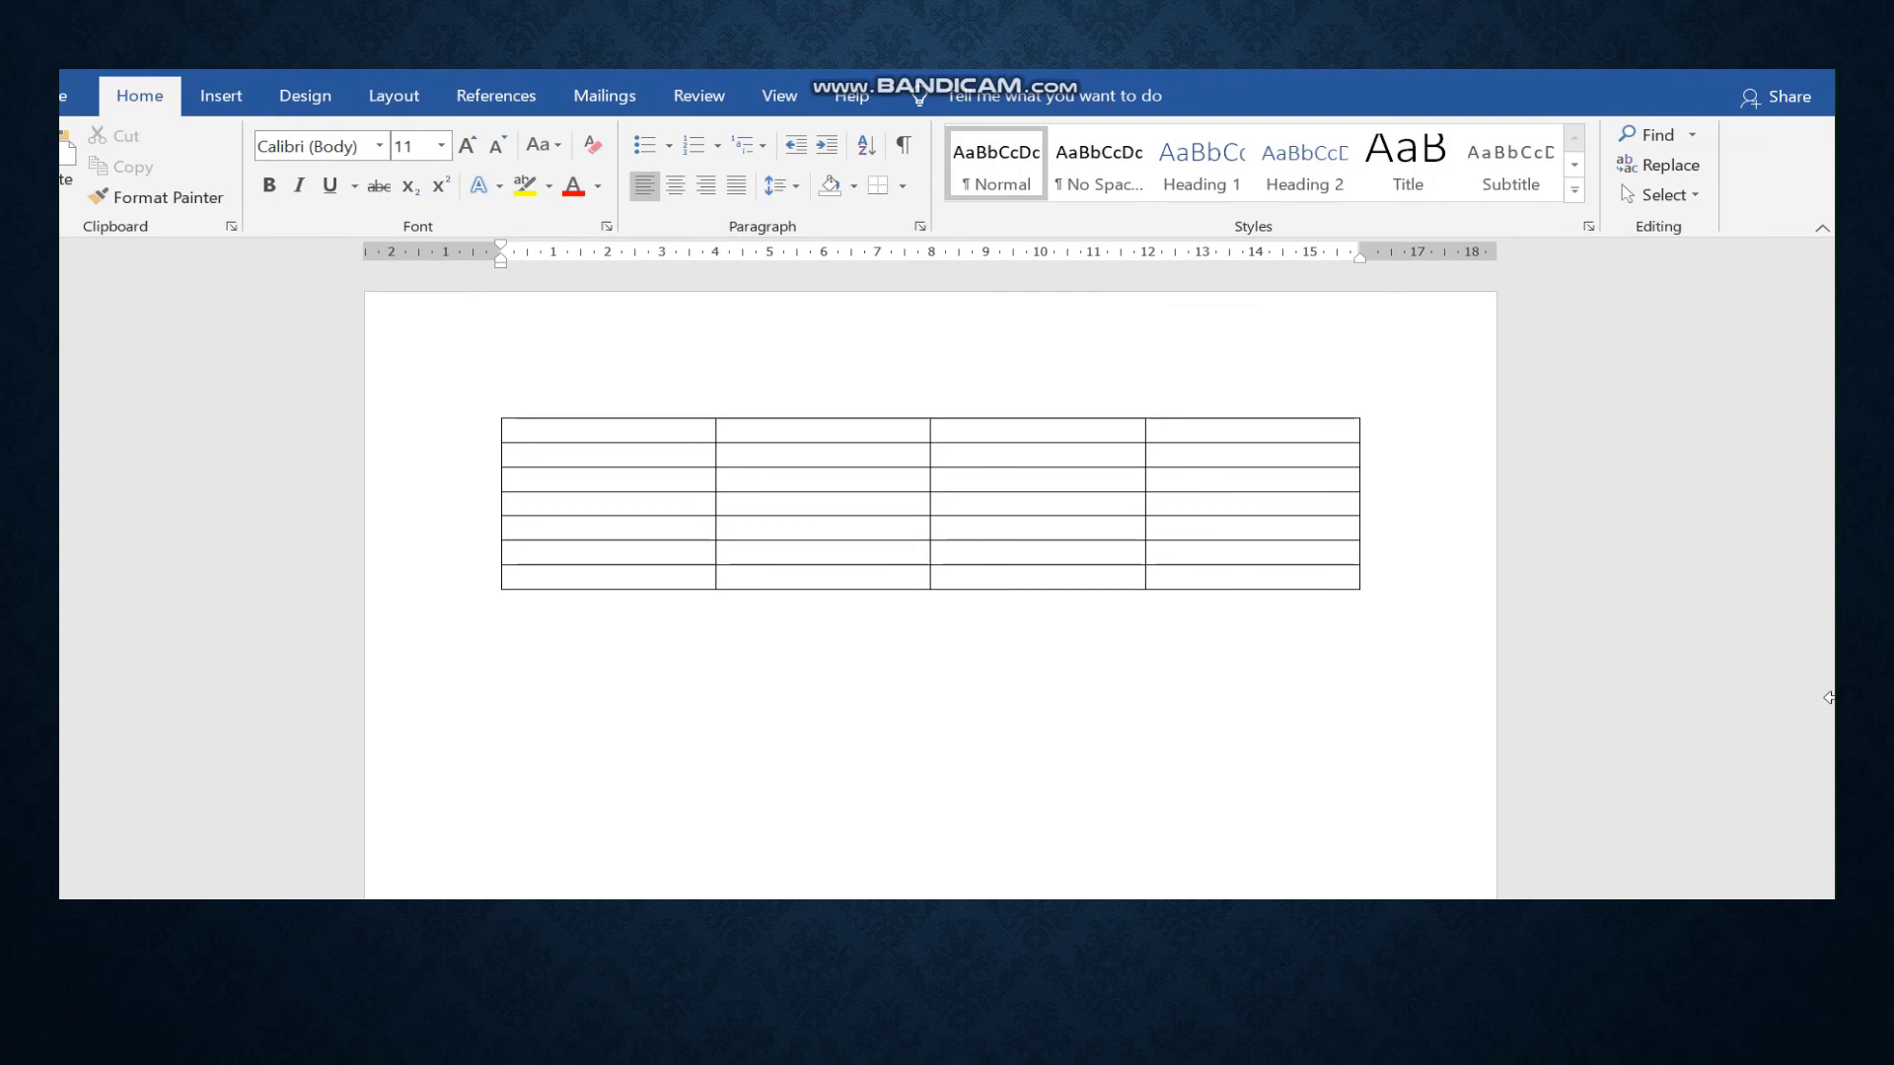
Select single cells in the blank four-column table: the first cell of the top row, and the last cell of the fourth row
{"action": "double_click", "coordinate": [623, 436]}
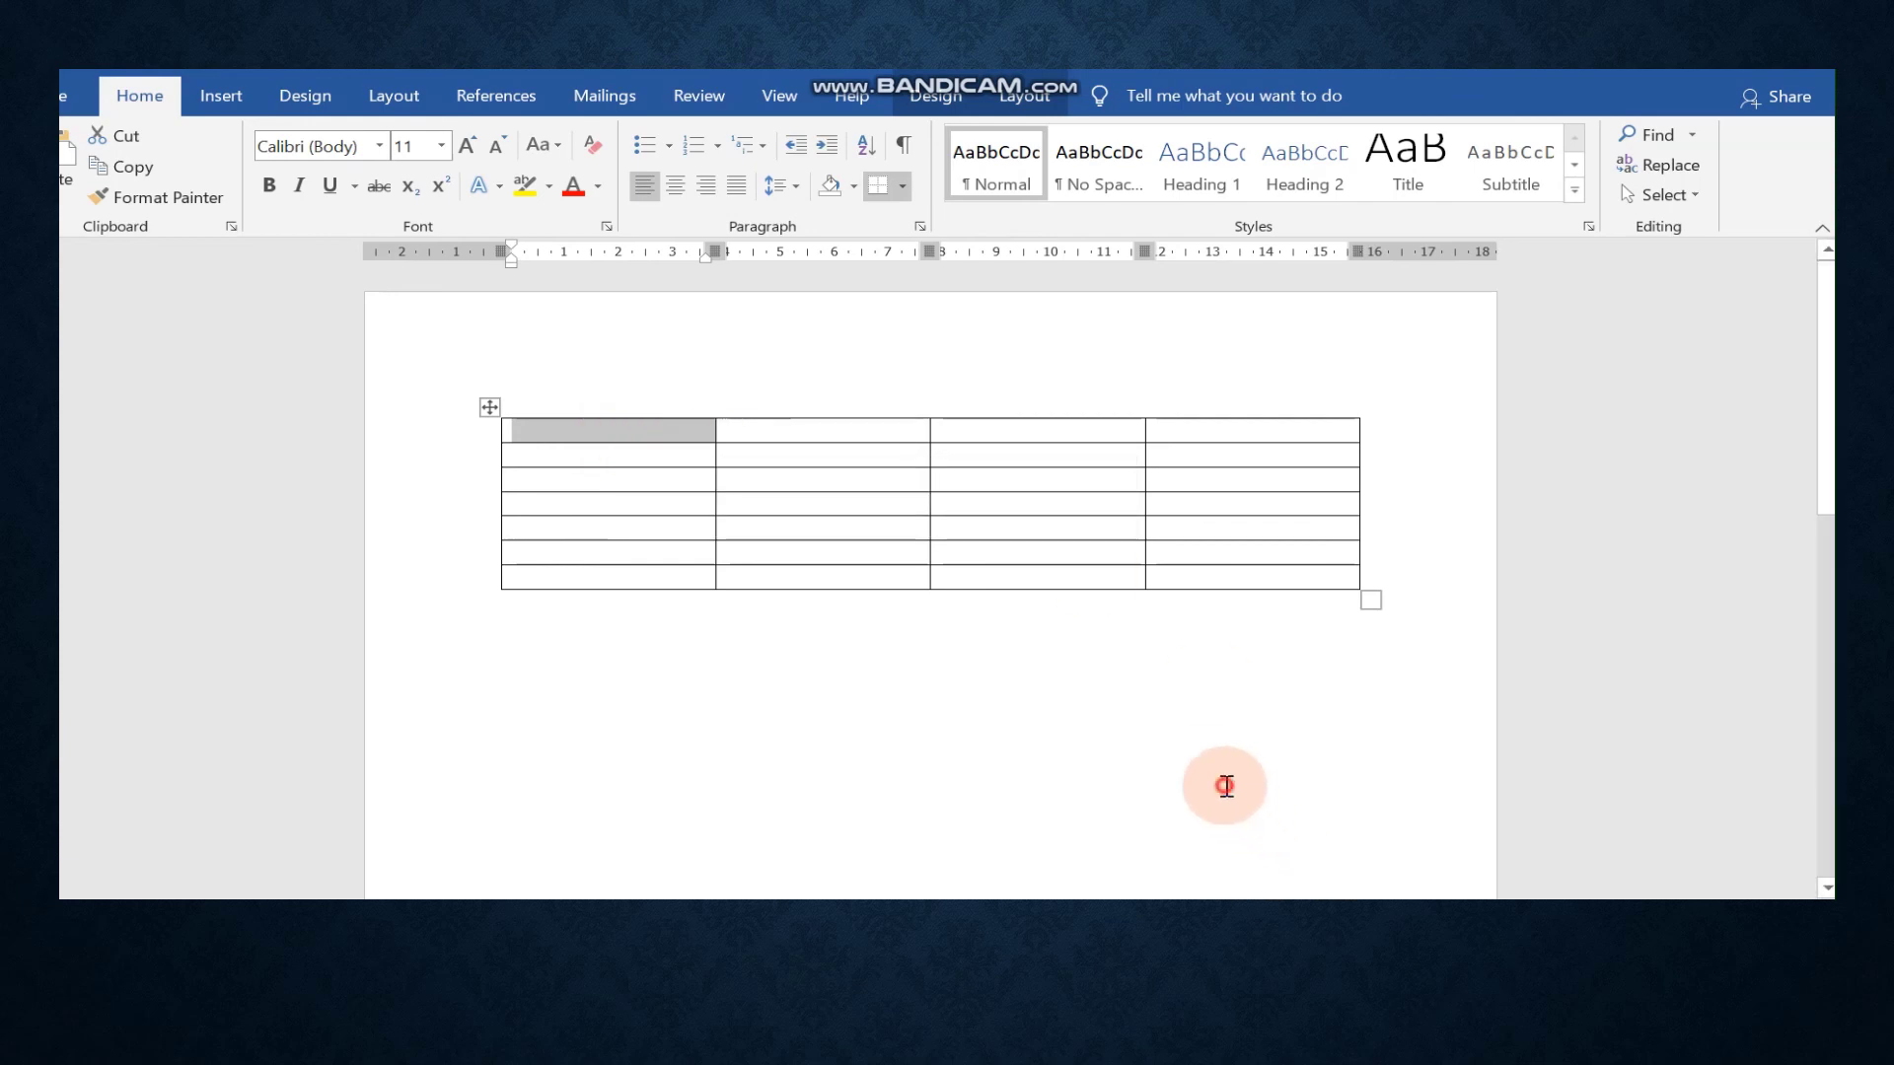
{"action": "left_click", "coordinate": [1221, 782]}
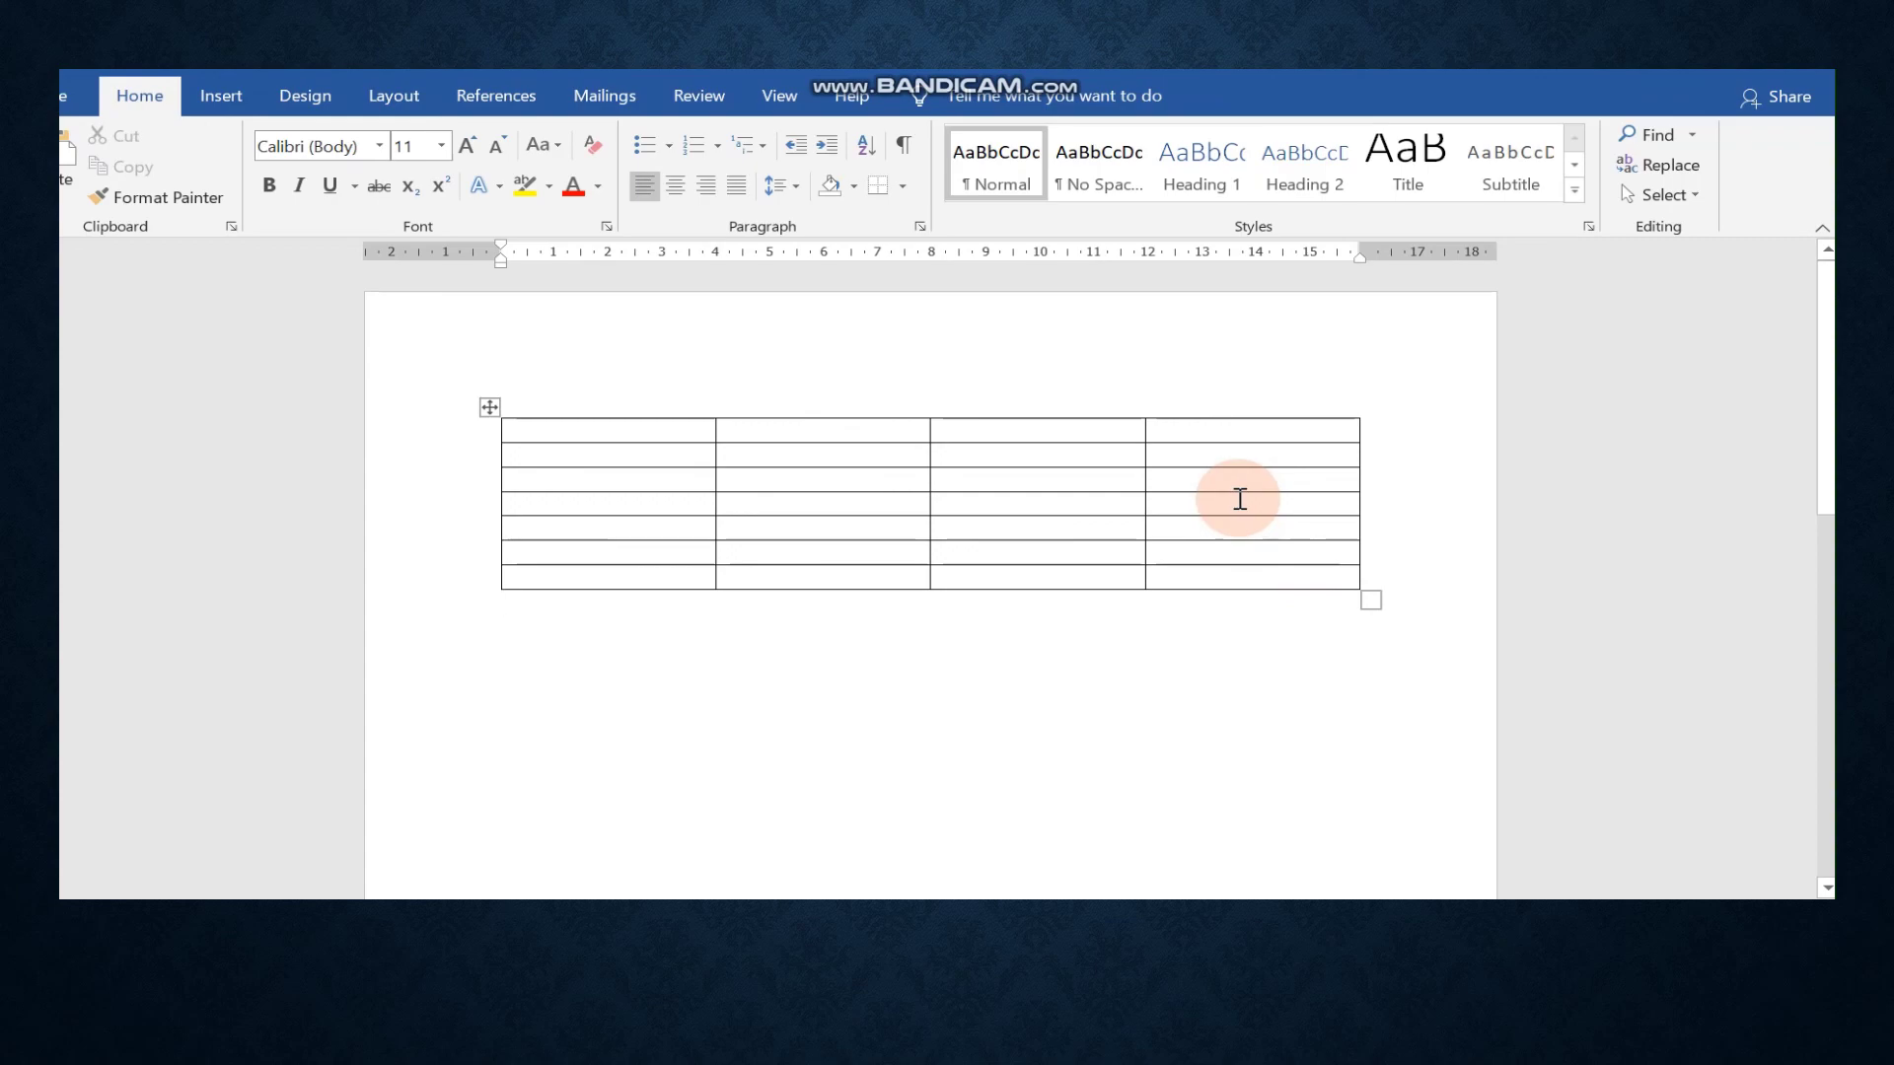
{"action": "left_click", "coordinate": [1238, 498]}
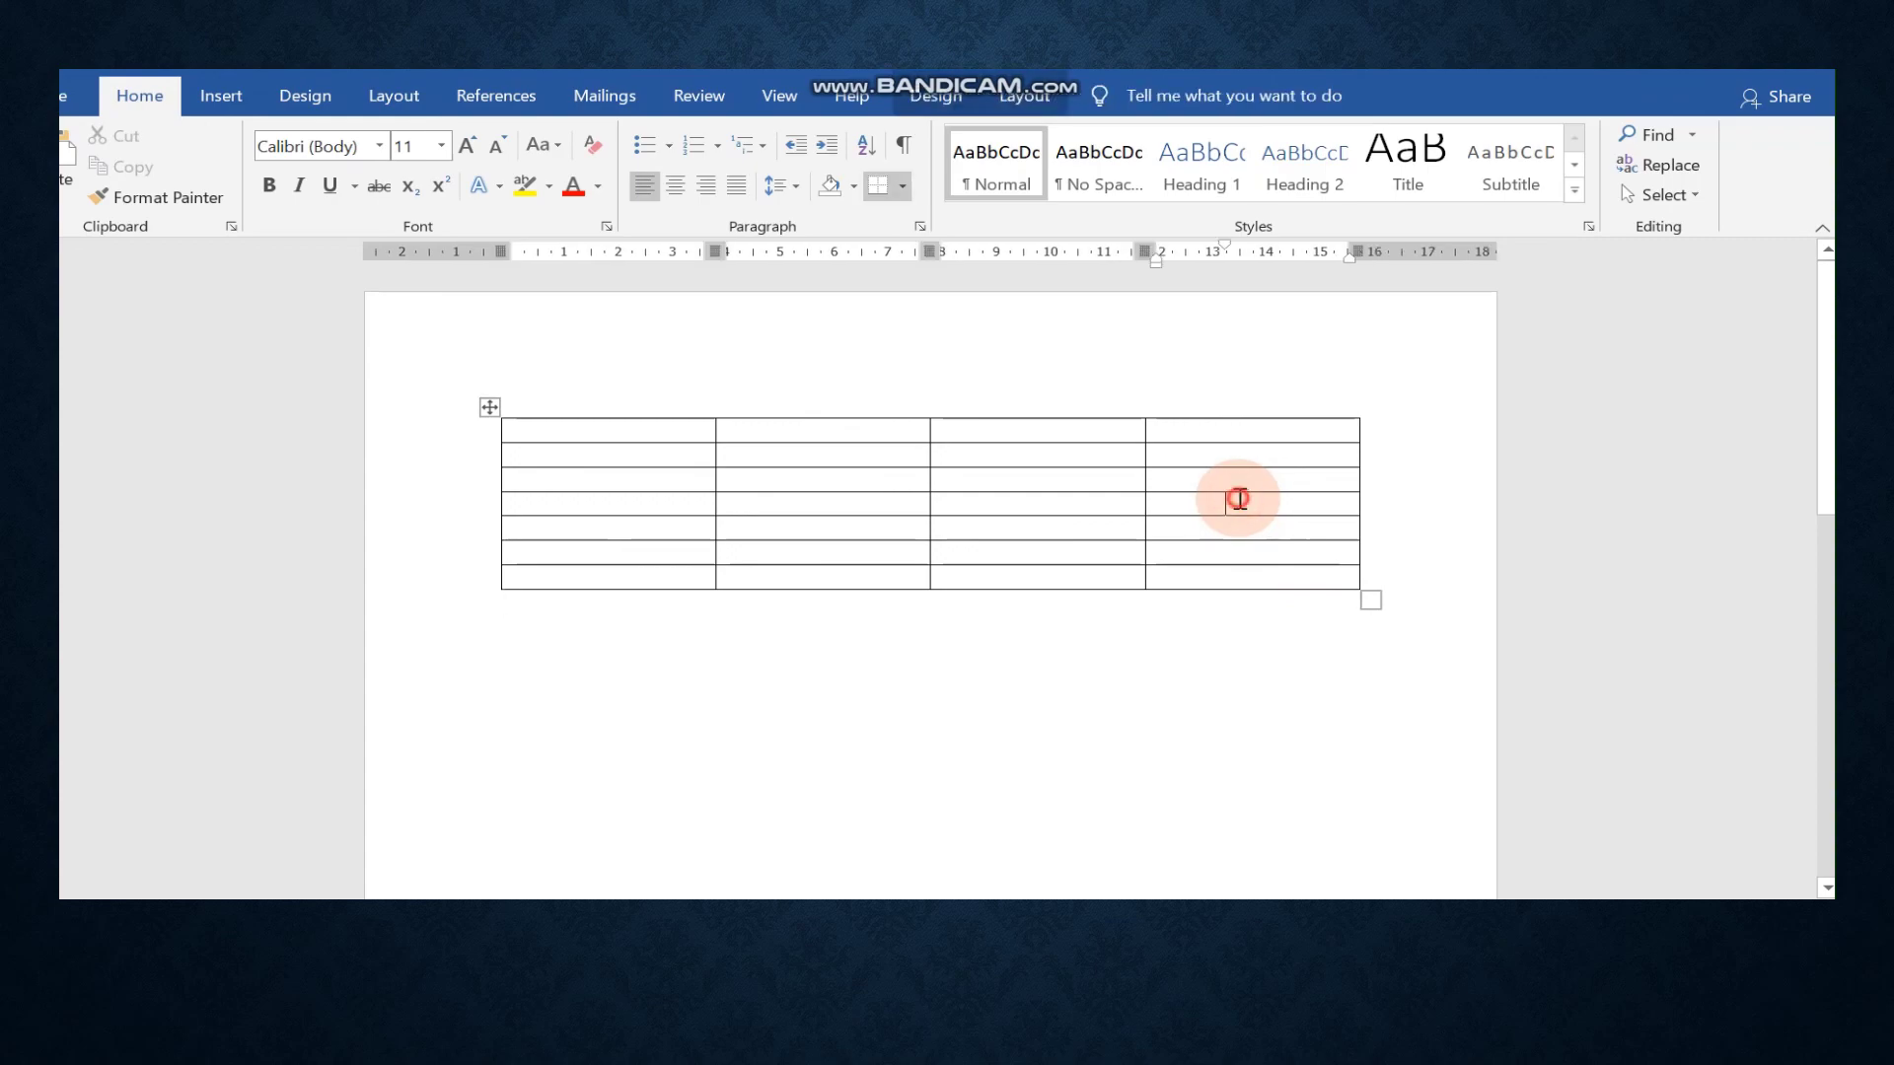
{"action": "left_click", "coordinate": [1239, 498]}
{"action": "left_click", "coordinate": [1239, 499]}
{"action": "left_click", "coordinate": [1224, 499]}
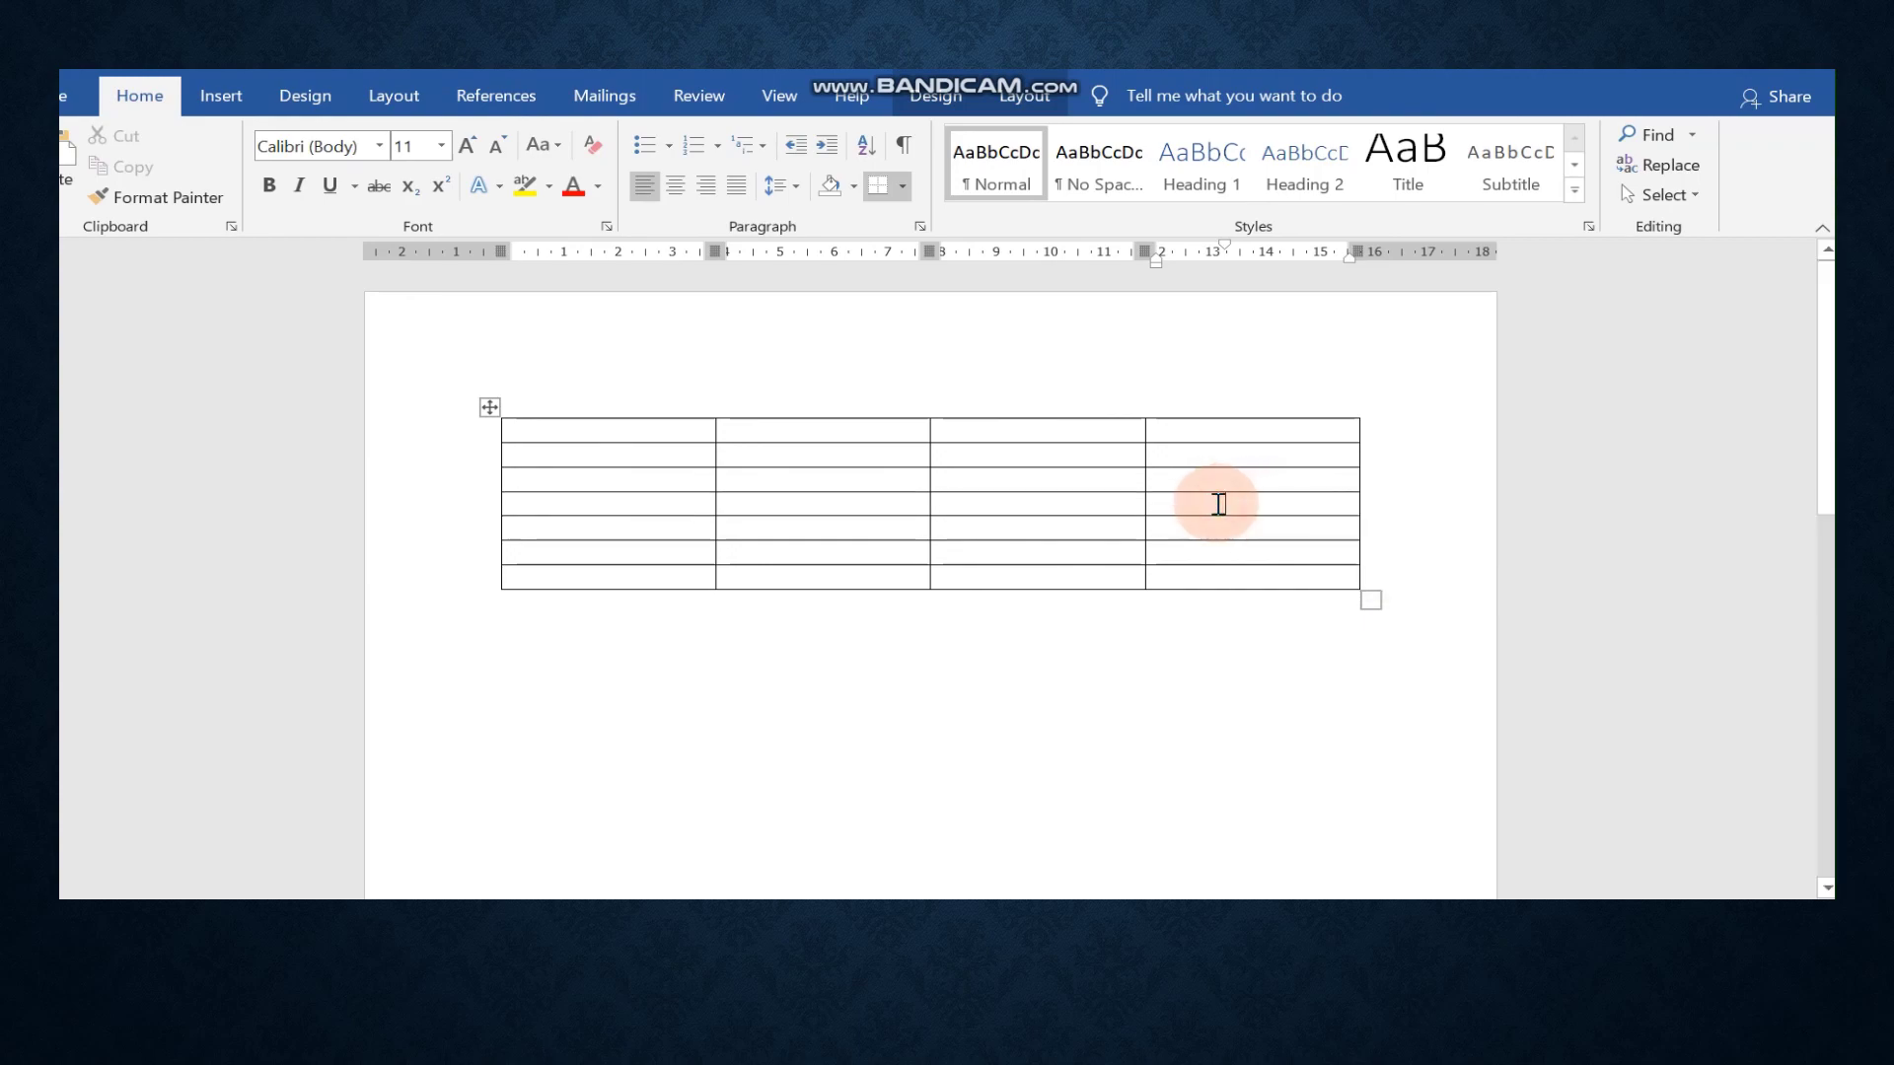
{"action": "right_click", "coordinate": [1219, 503]}
{"action": "double_click", "coordinate": [1207, 504]}
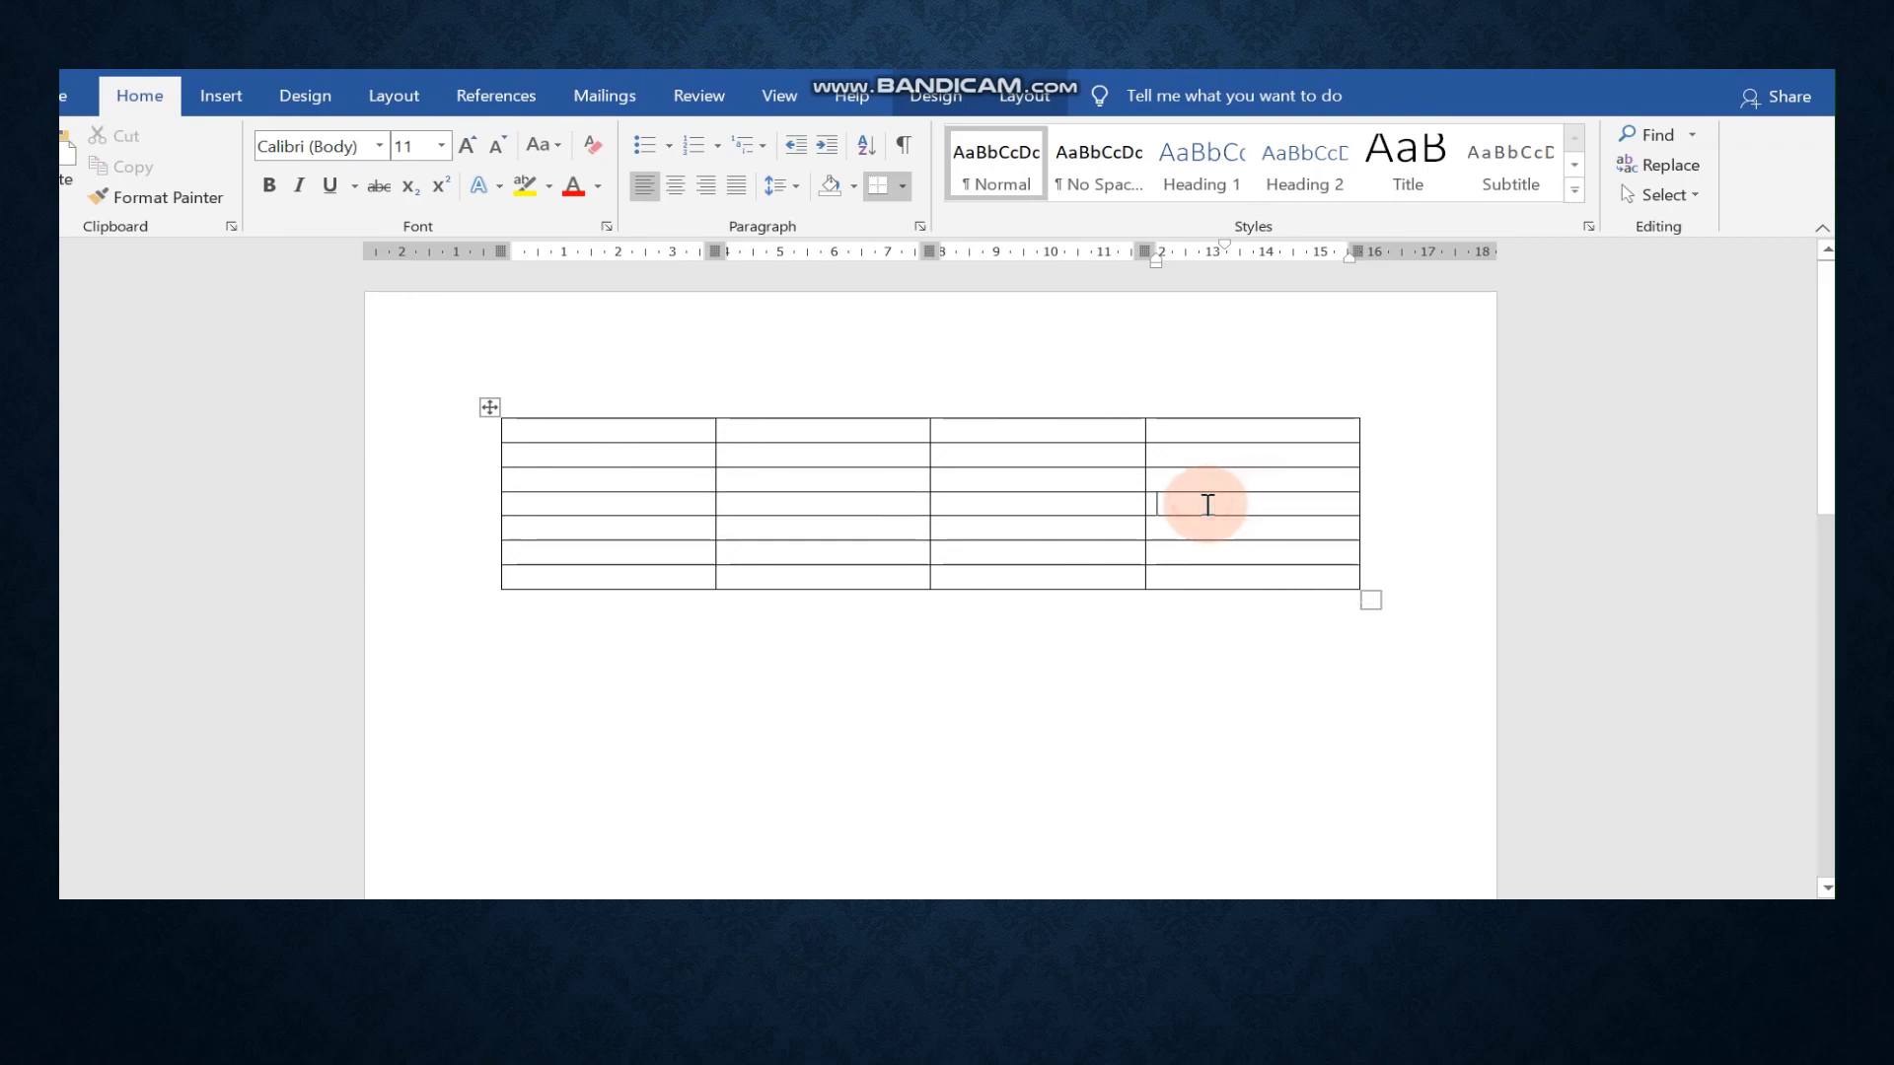
{"action": "double_click", "coordinate": [1205, 504]}
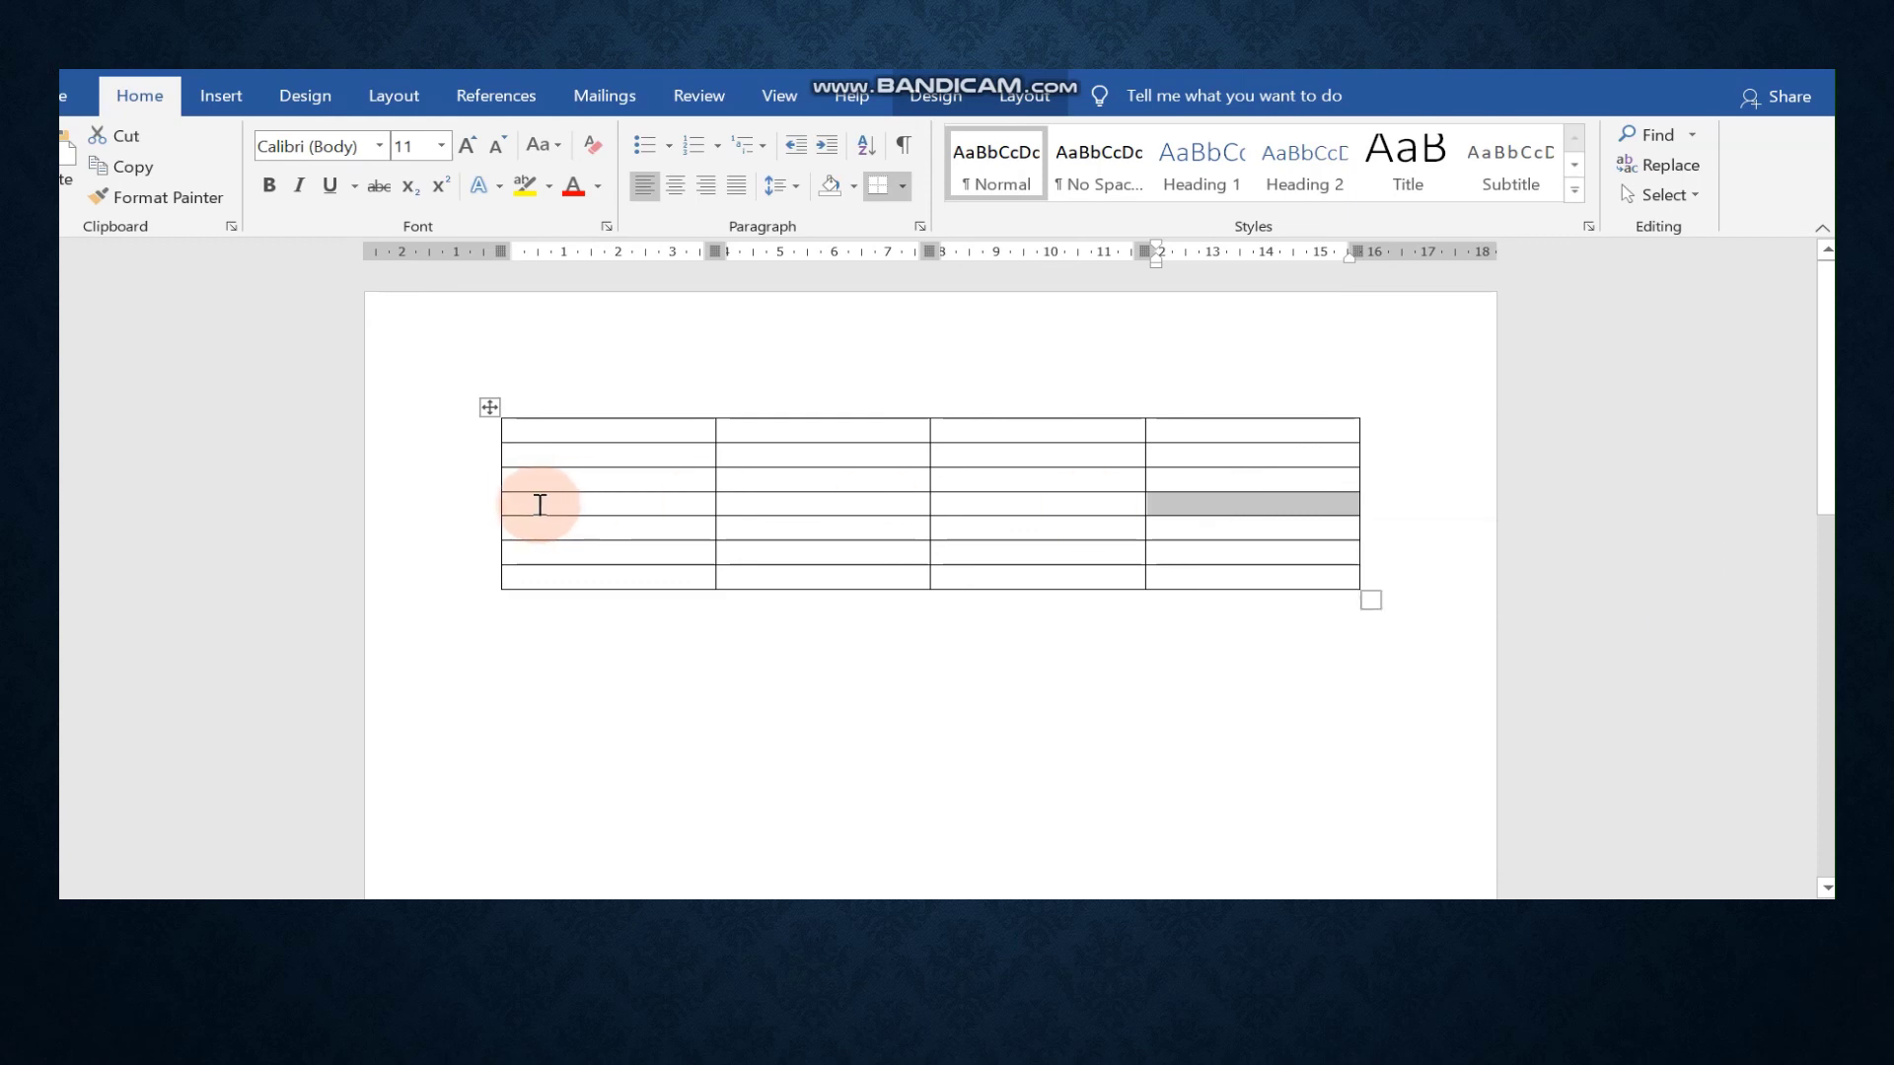
Select the entire fourth row of the table, starting from its first cell
{"action": "left_click", "coordinate": [542, 504]}
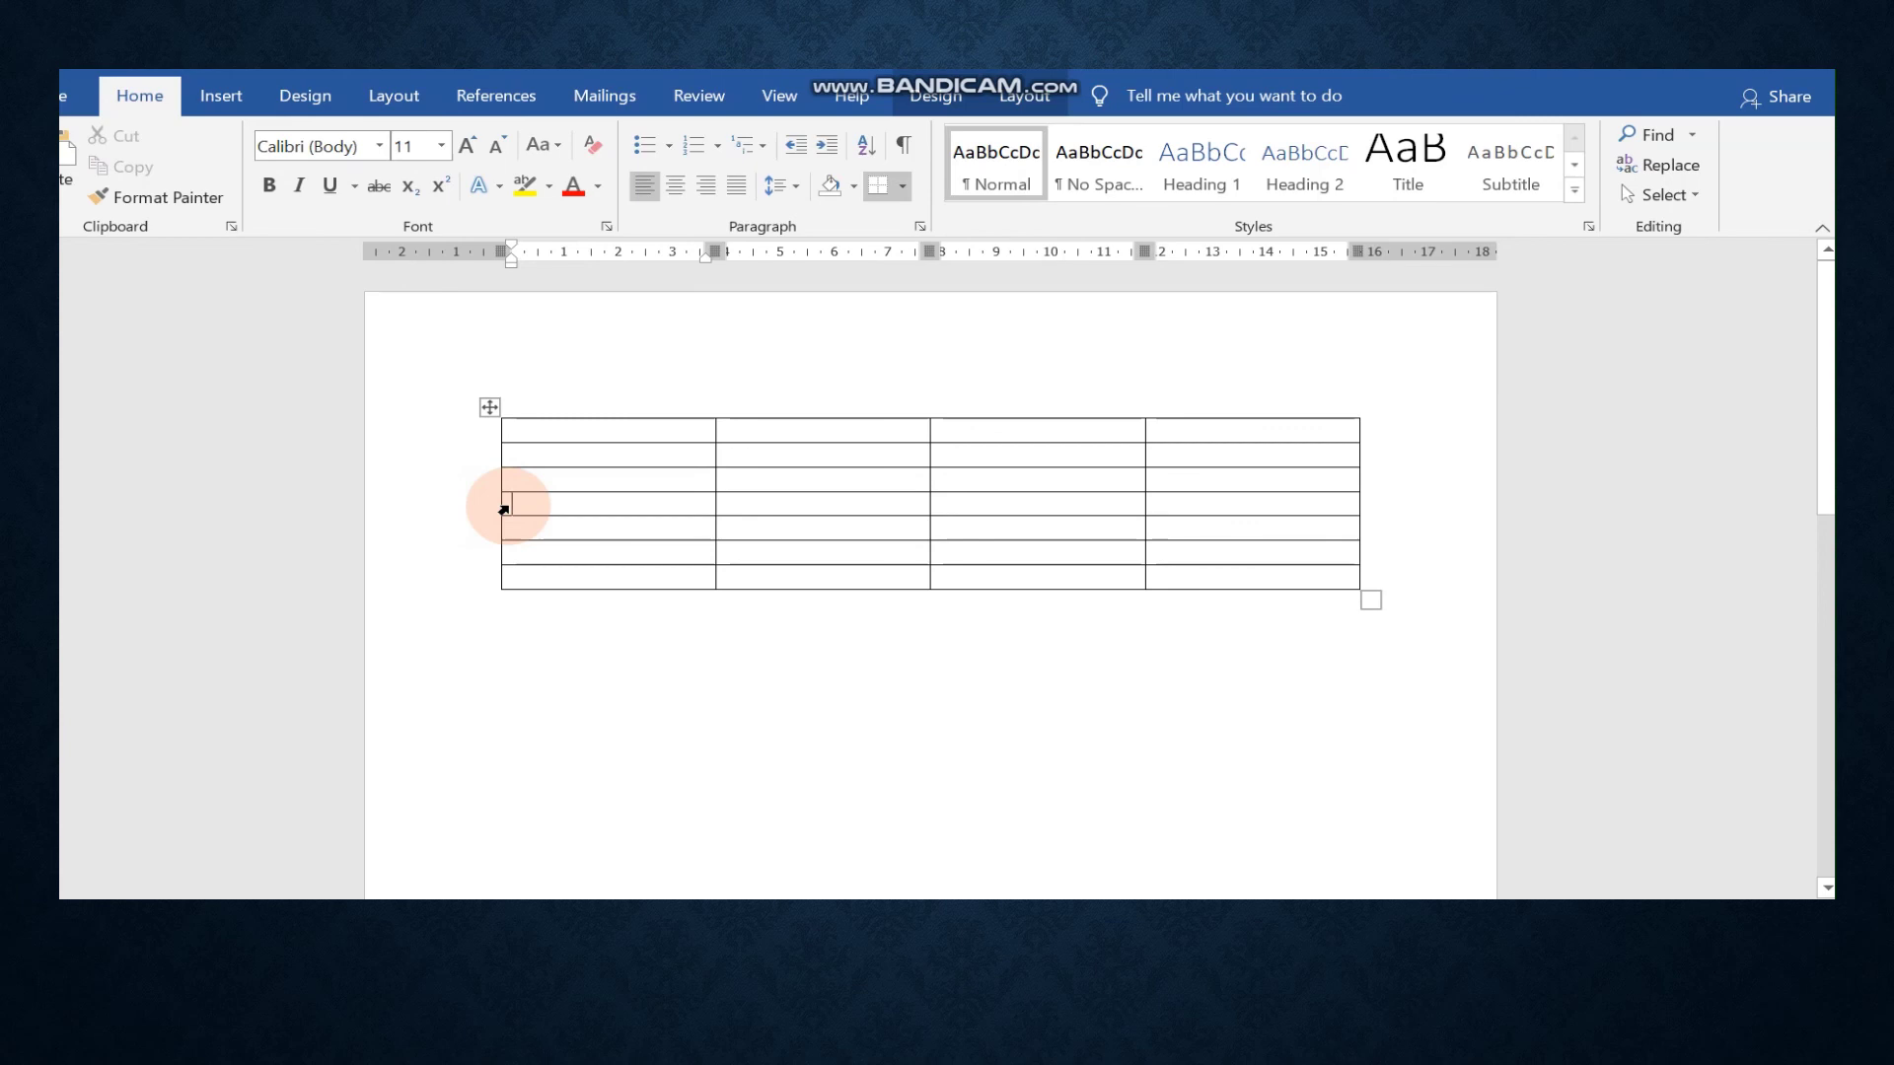
{"action": "left_click", "coordinate": [503, 508]}
{"action": "double_click", "coordinate": [503, 508]}
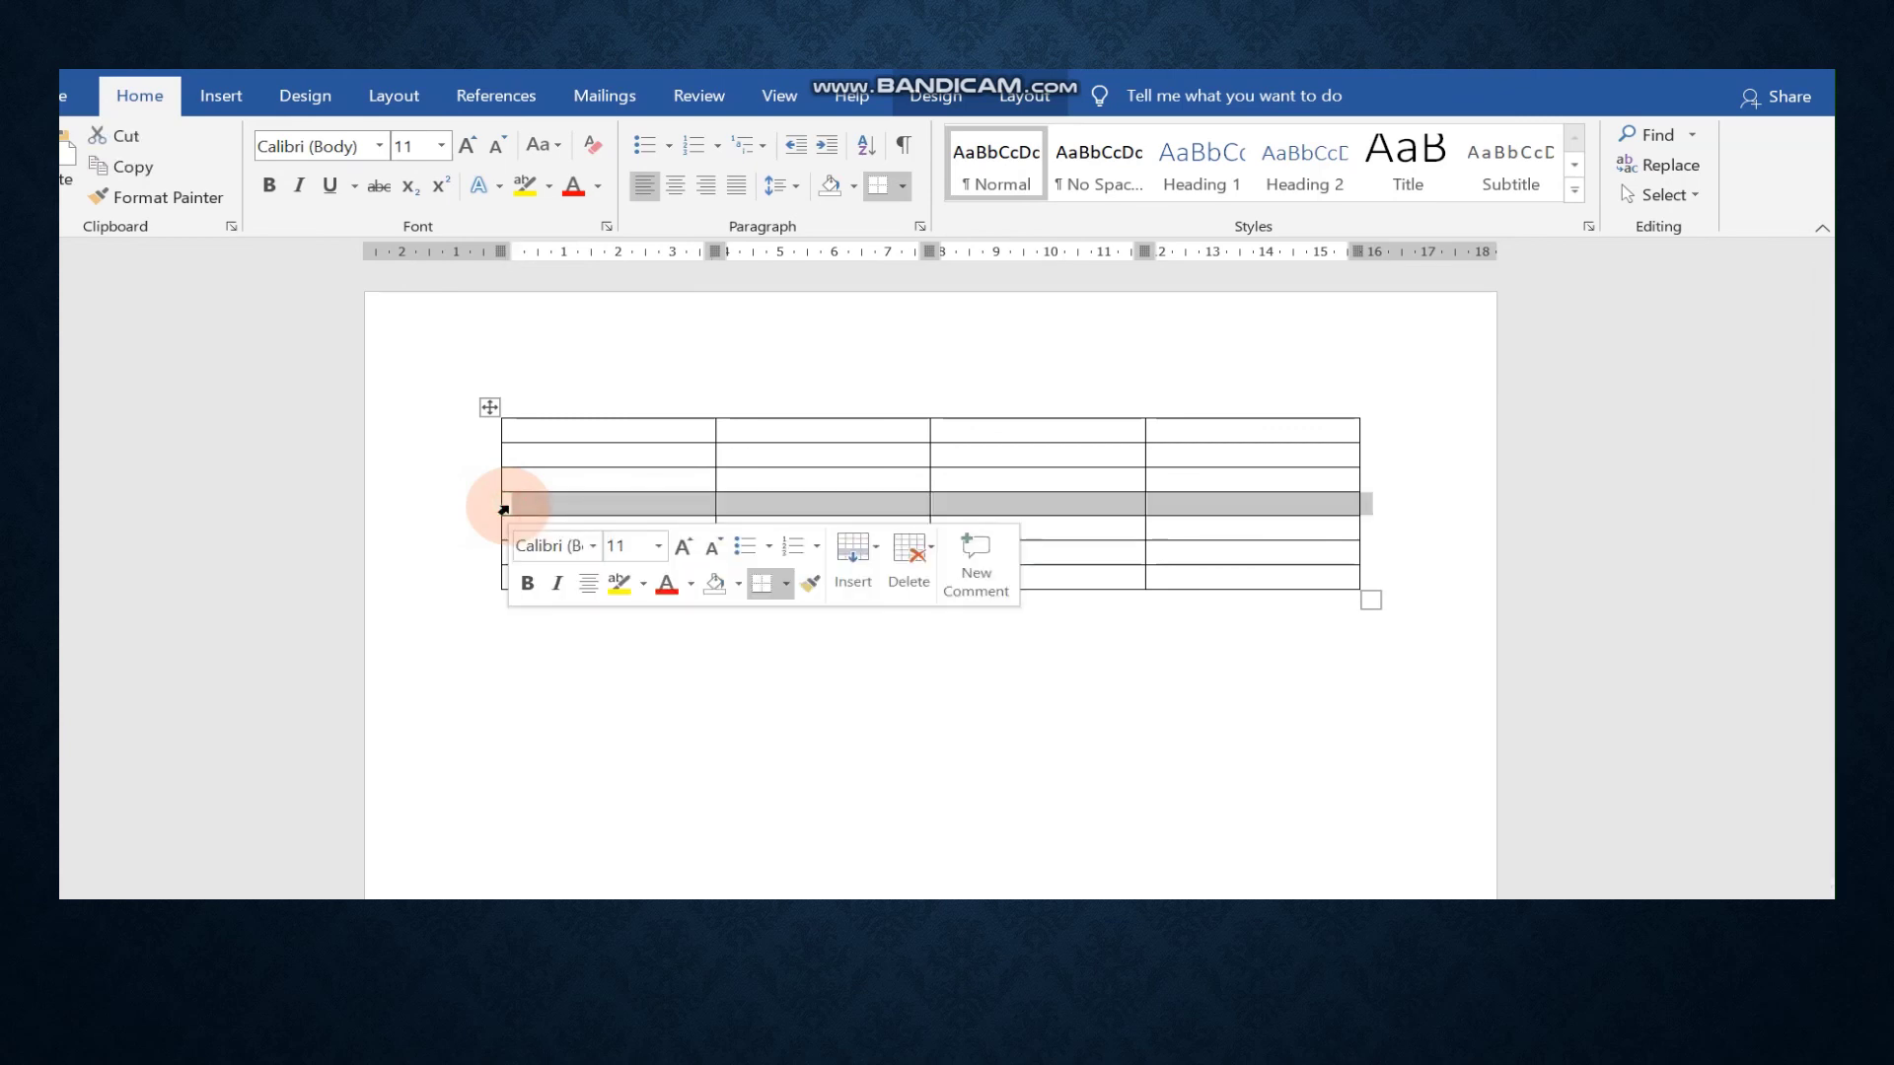
{"action": "left_click", "coordinate": [503, 509]}
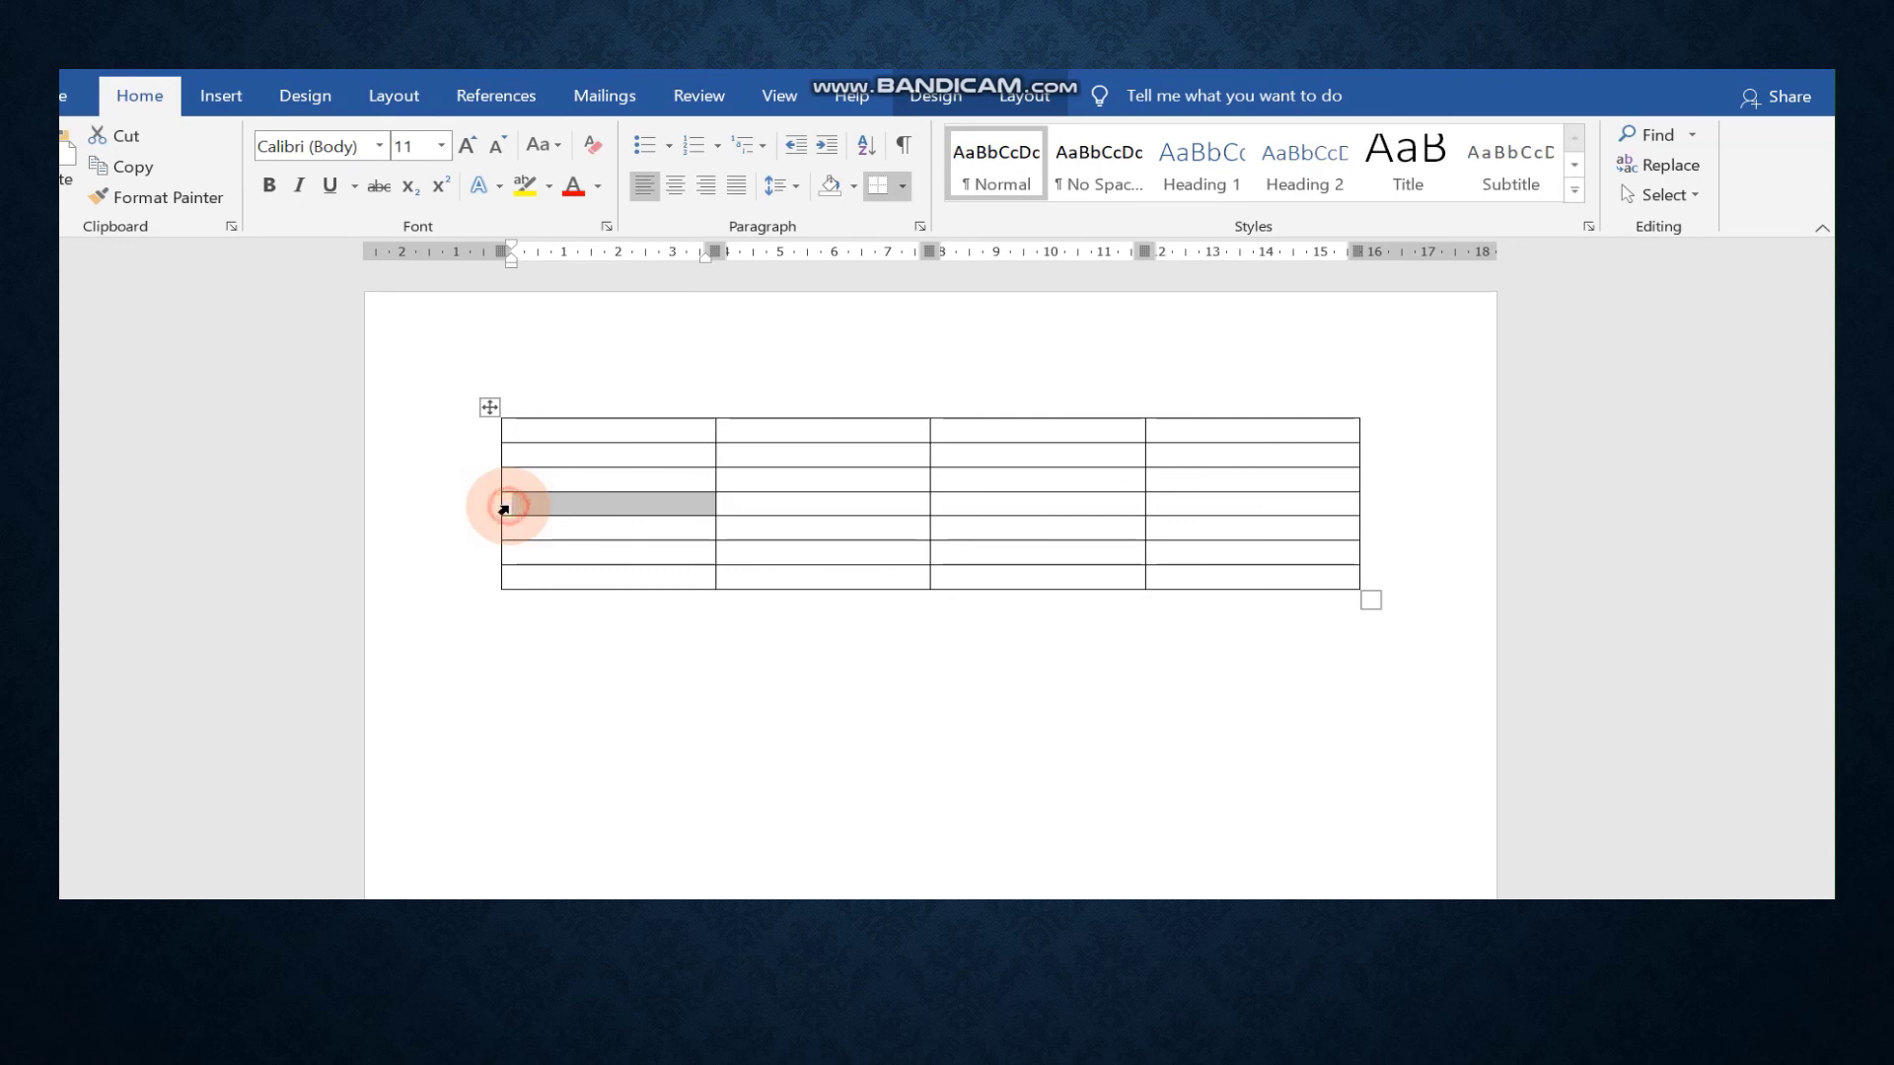
{"action": "double_click", "coordinate": [503, 508]}
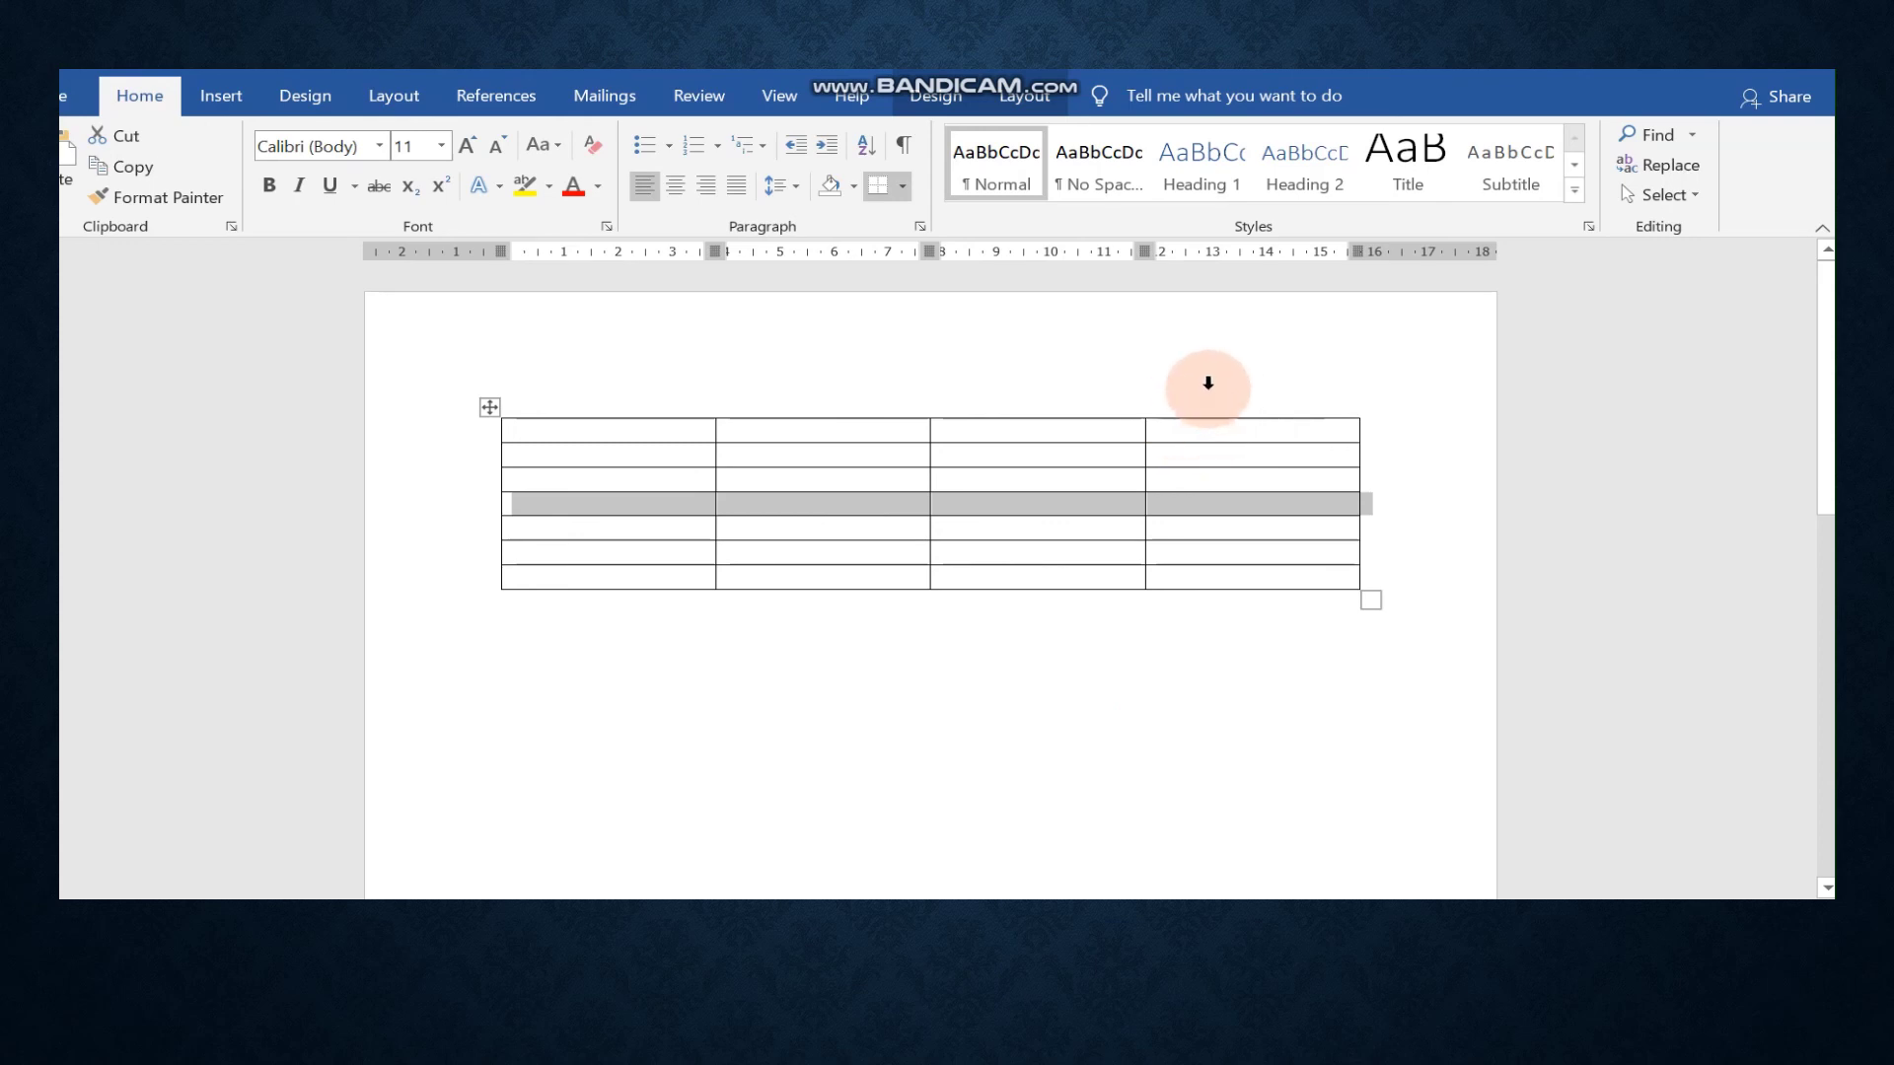
Select whole table columns one at a time, starting with the fourth and continuing from the first through to the fourth
{"action": "left_click", "coordinate": [1208, 385]}
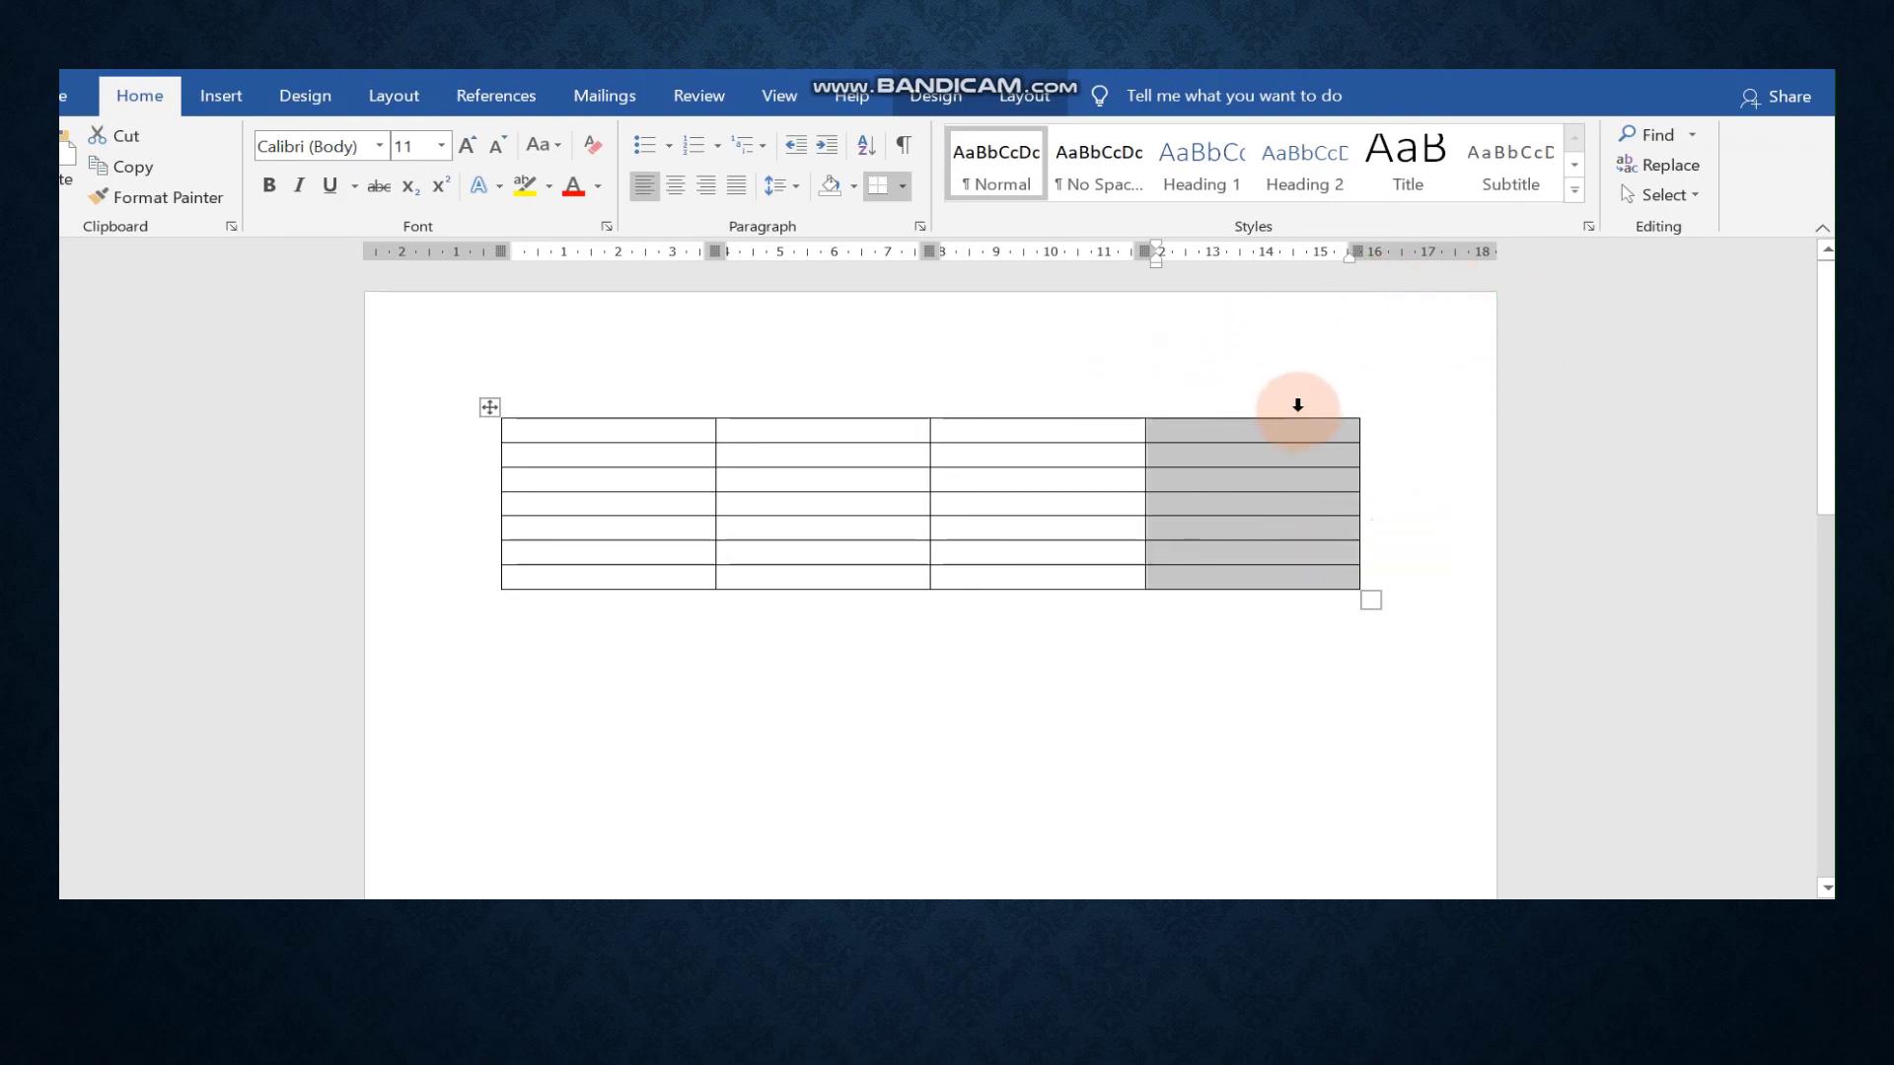
{"action": "left_click", "coordinate": [1264, 389]}
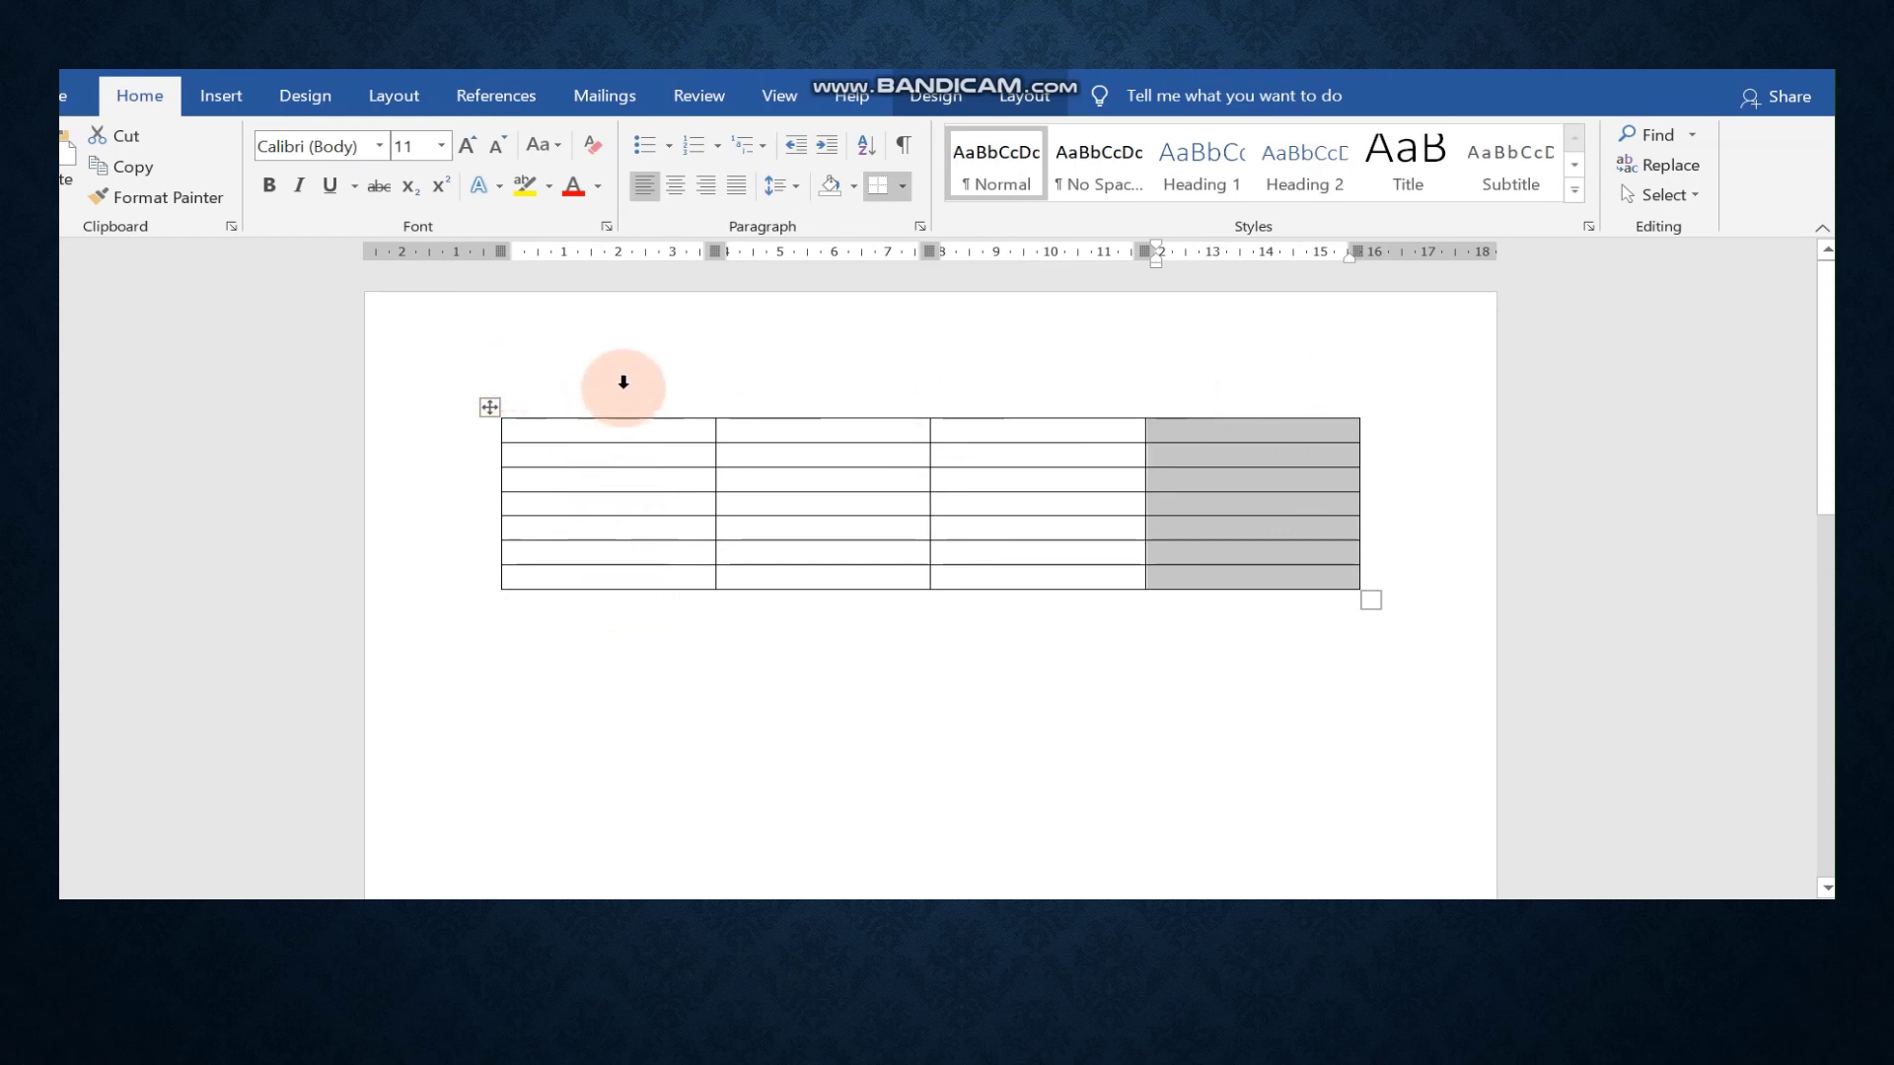
{"action": "left_click", "coordinate": [624, 382]}
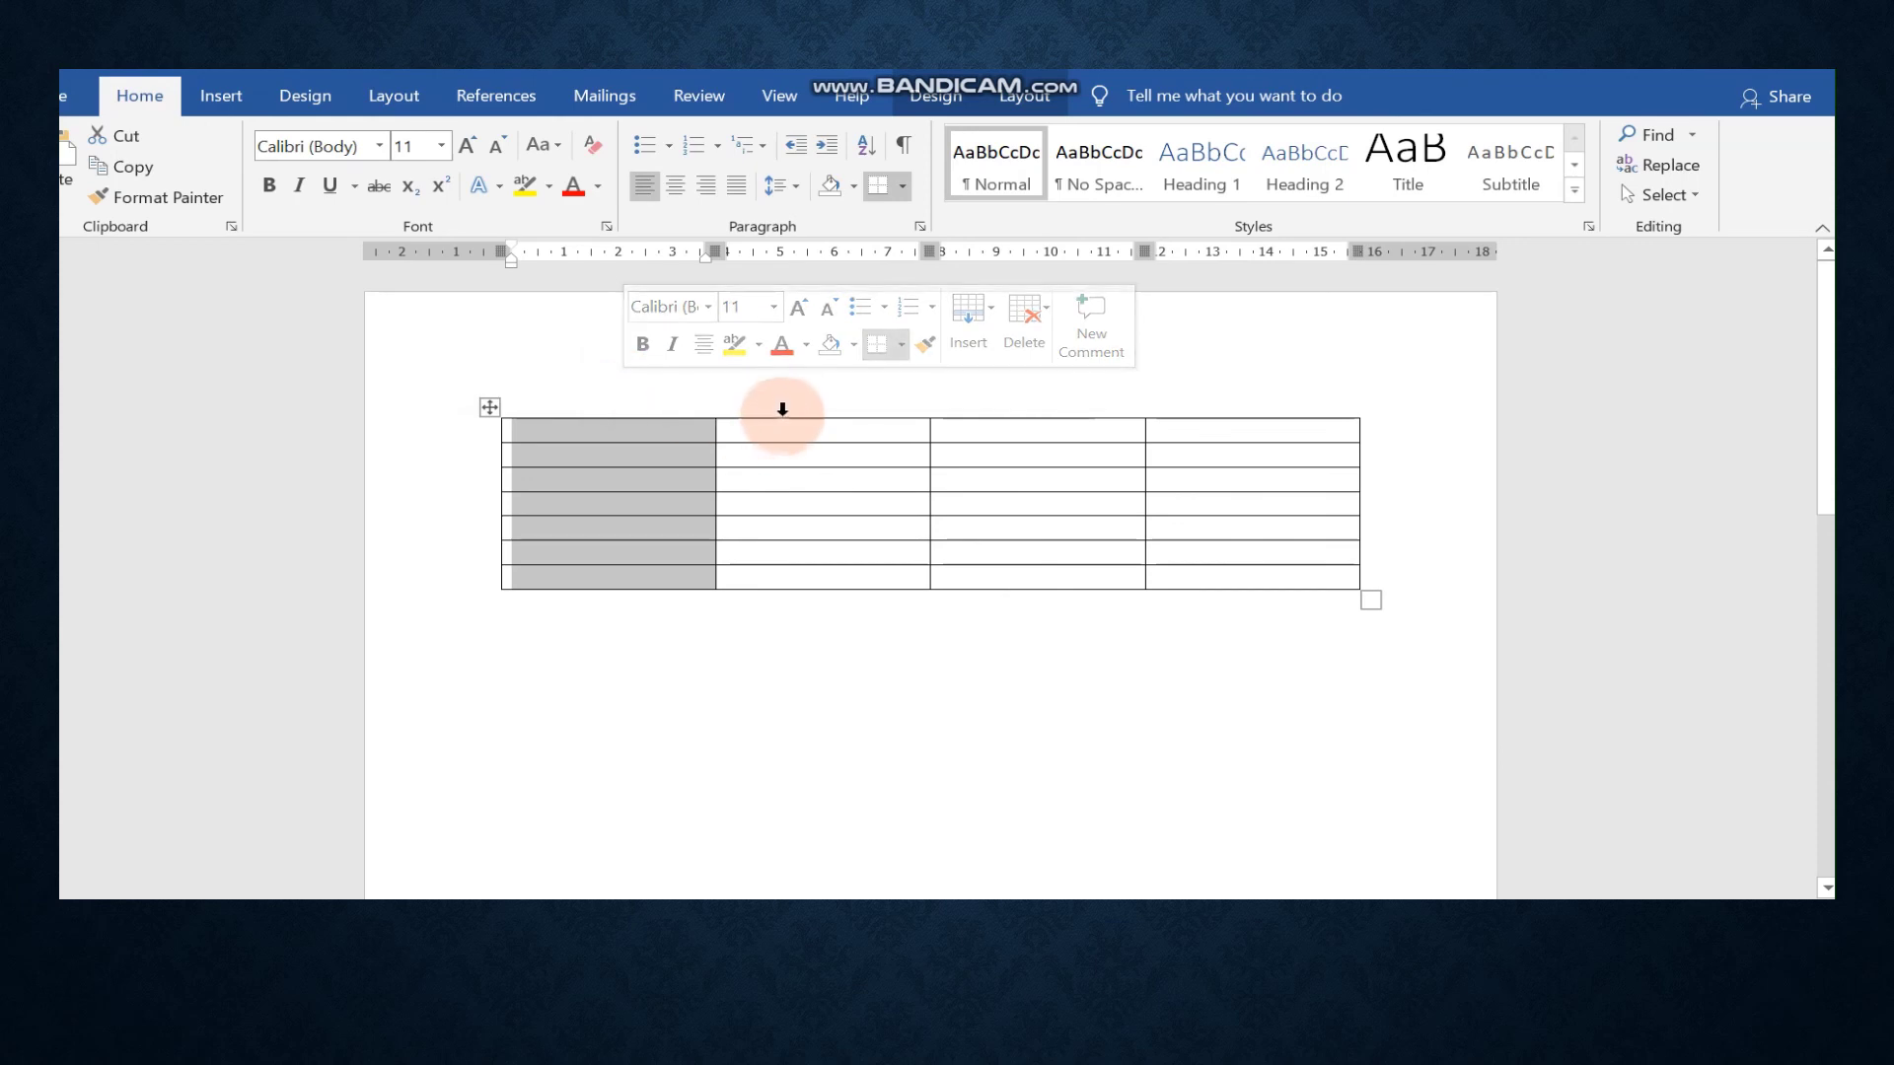
{"action": "left_click", "coordinate": [782, 409]}
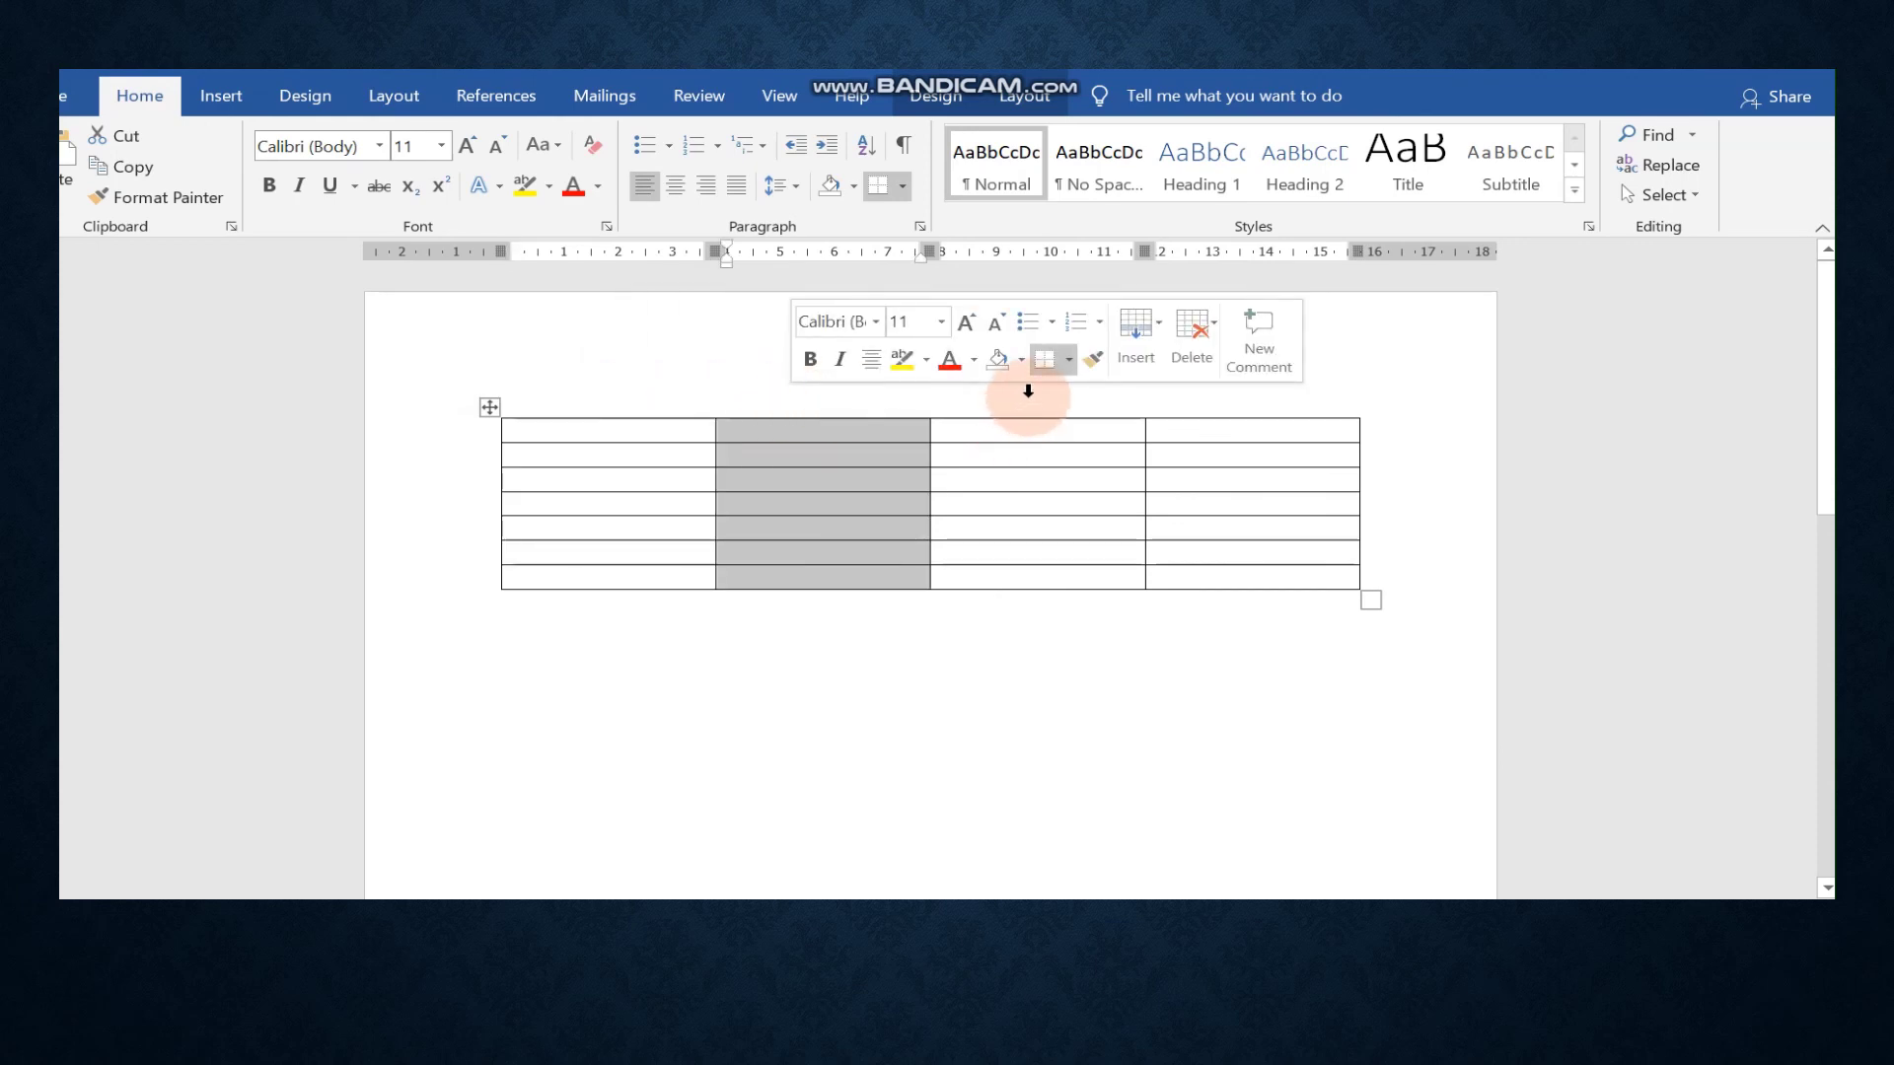
{"action": "left_click", "coordinate": [1028, 392]}
{"action": "left_click", "coordinate": [1238, 399]}
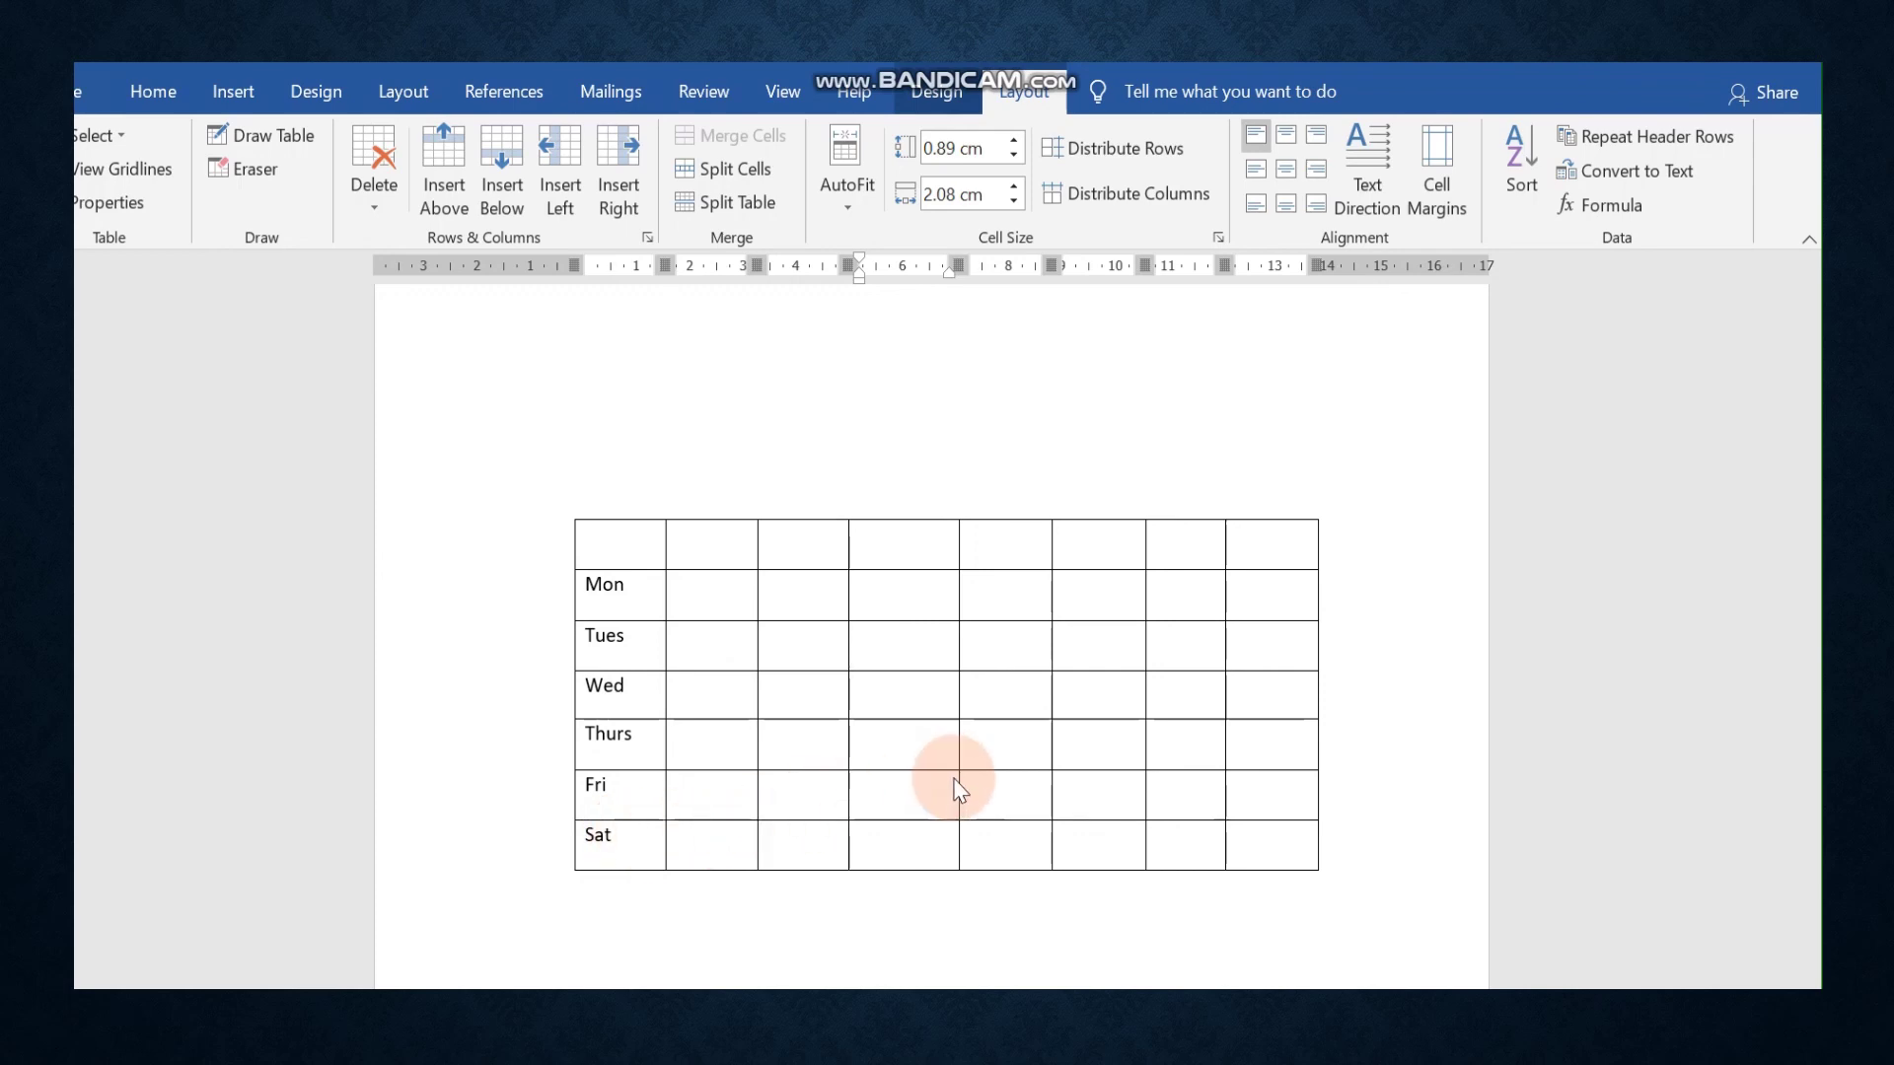
Enter the heading Time table in the fourth cell of the weekday table's top row
{"action": "left_click", "coordinate": [883, 555]}
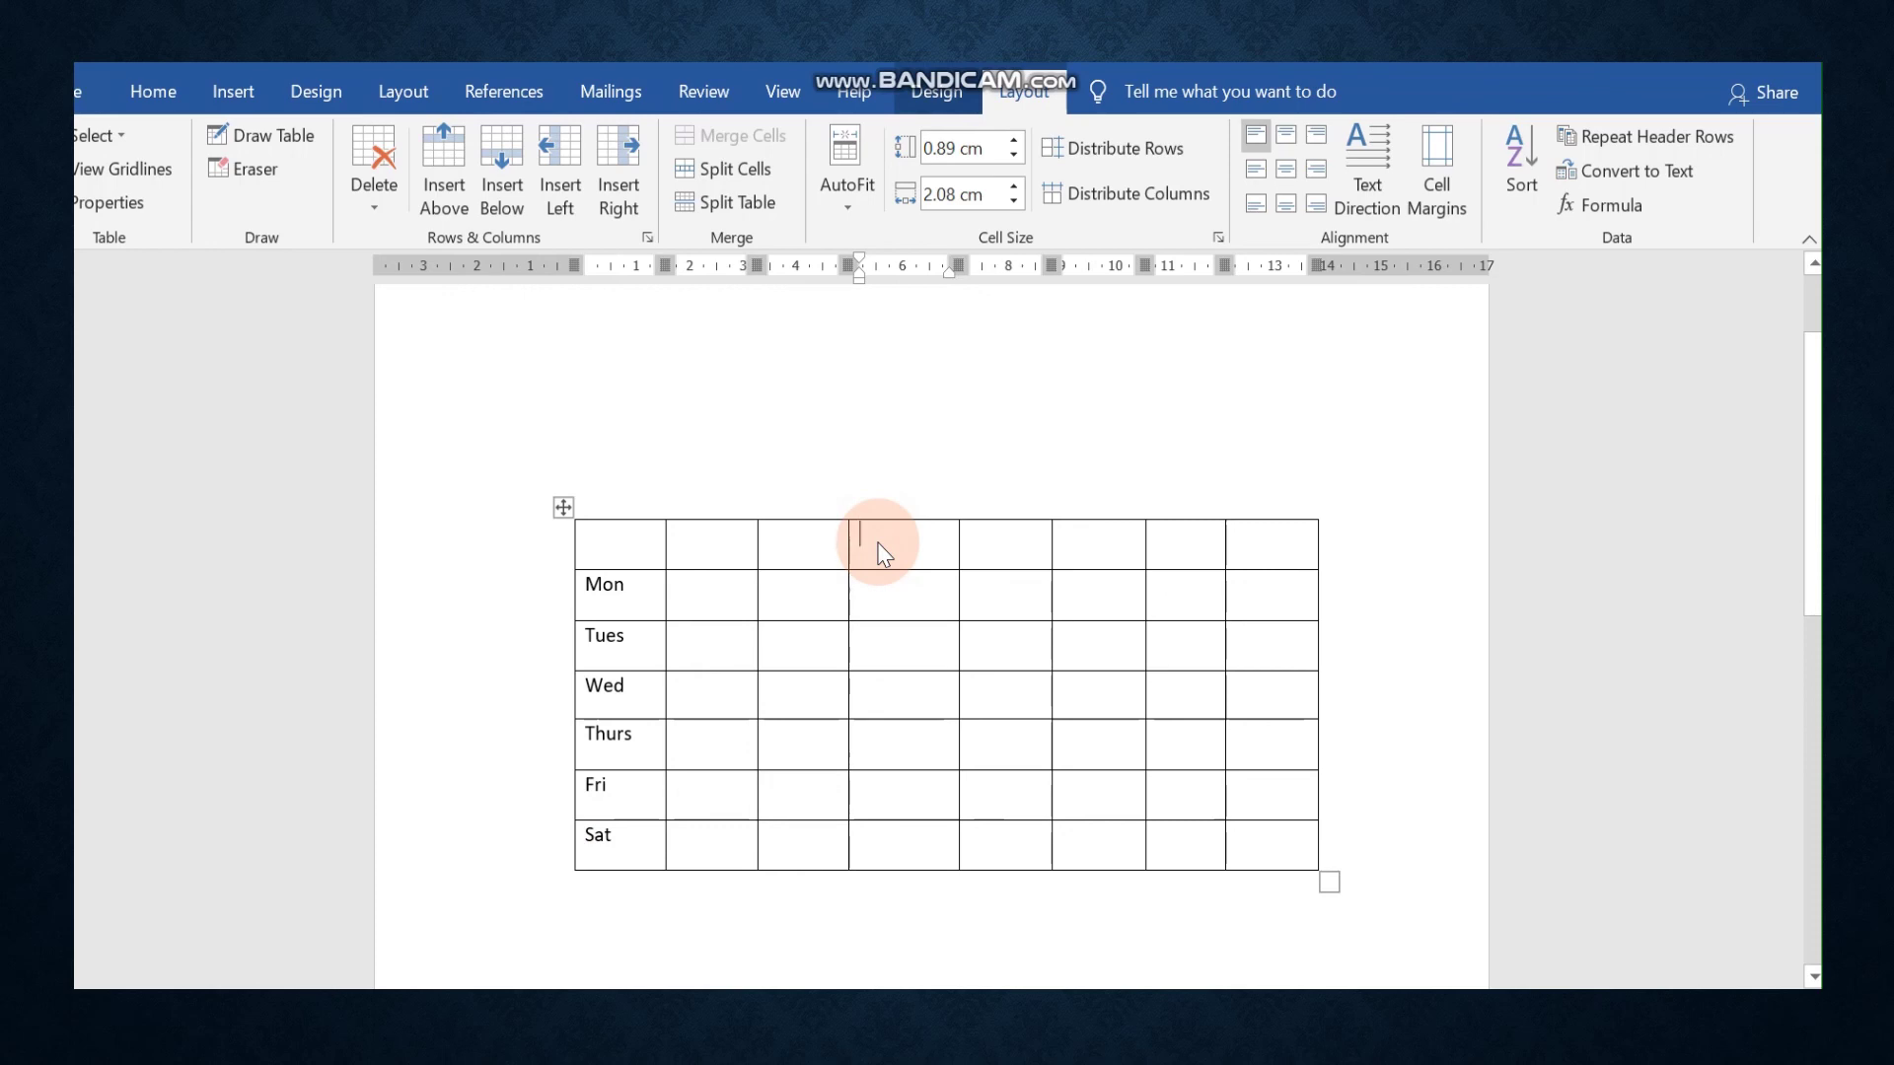
{"action": "type", "text": "Time"}
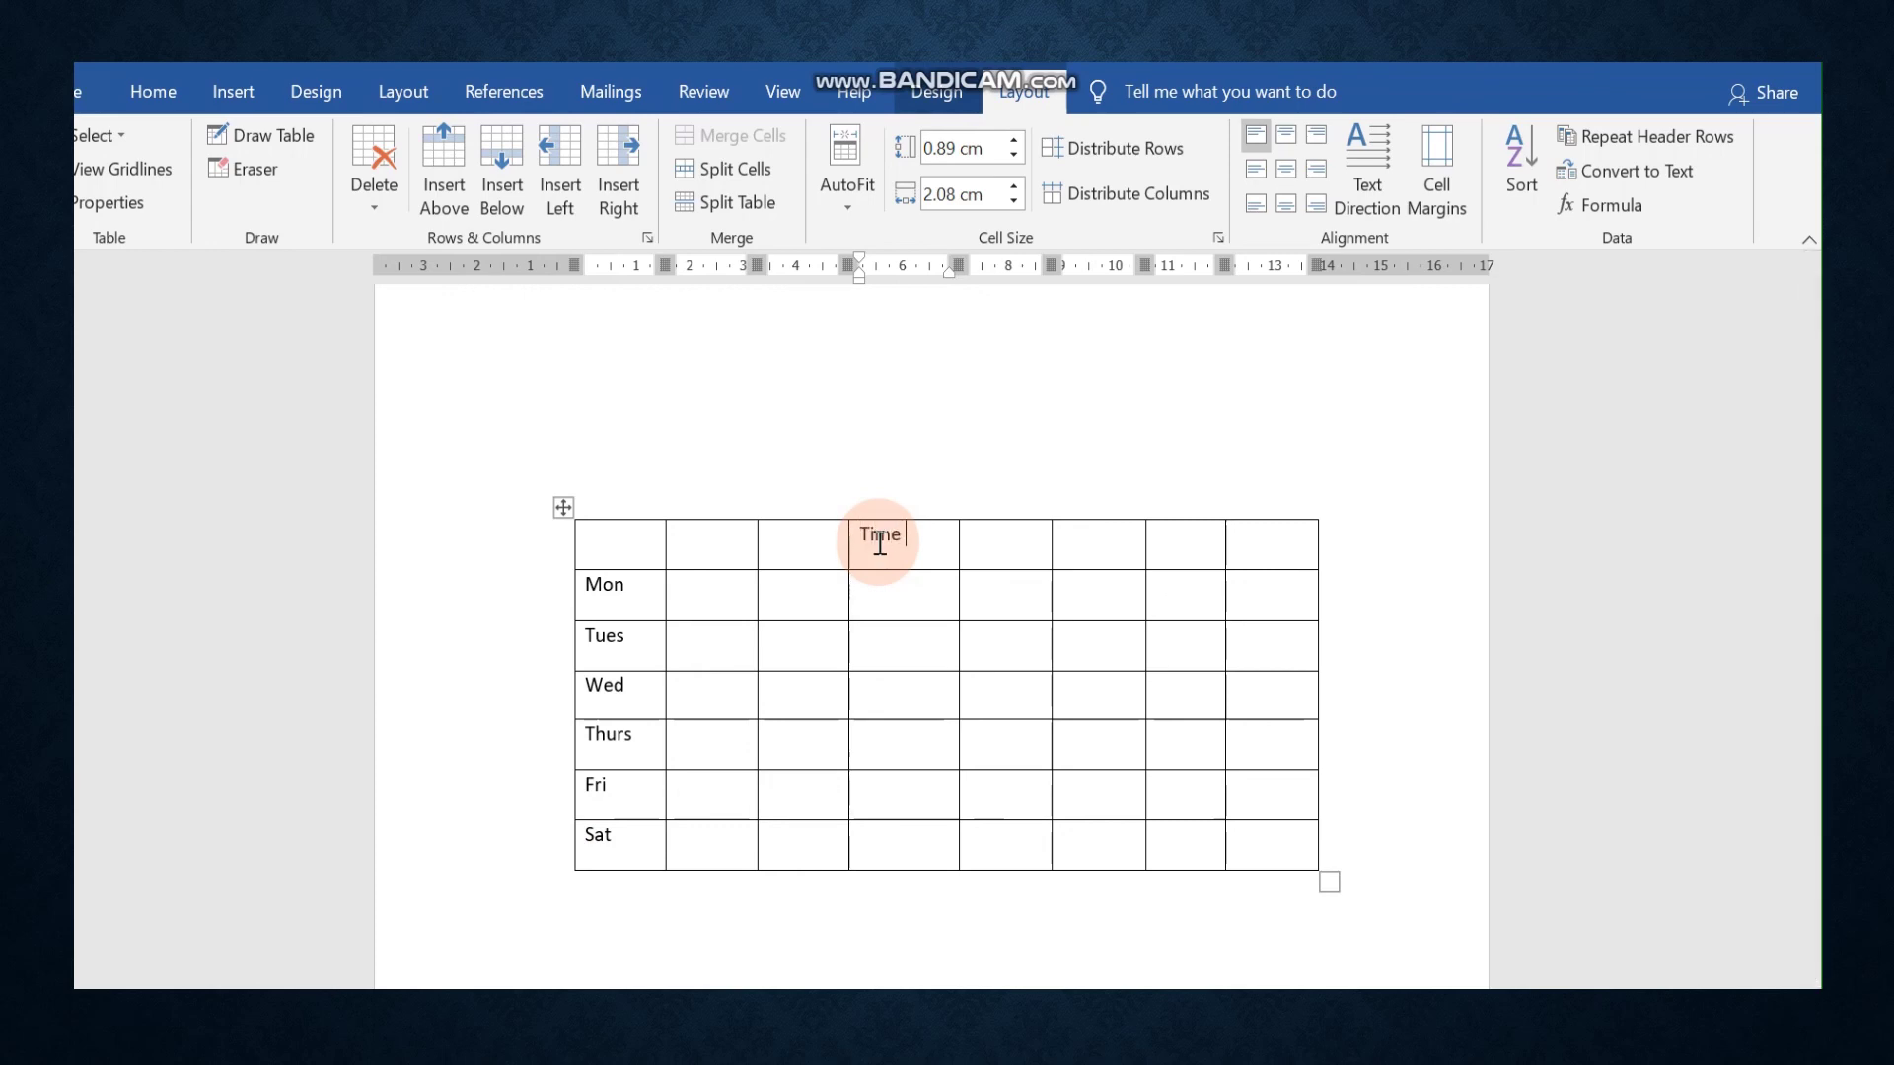
{"action": "type", "text": " table"}
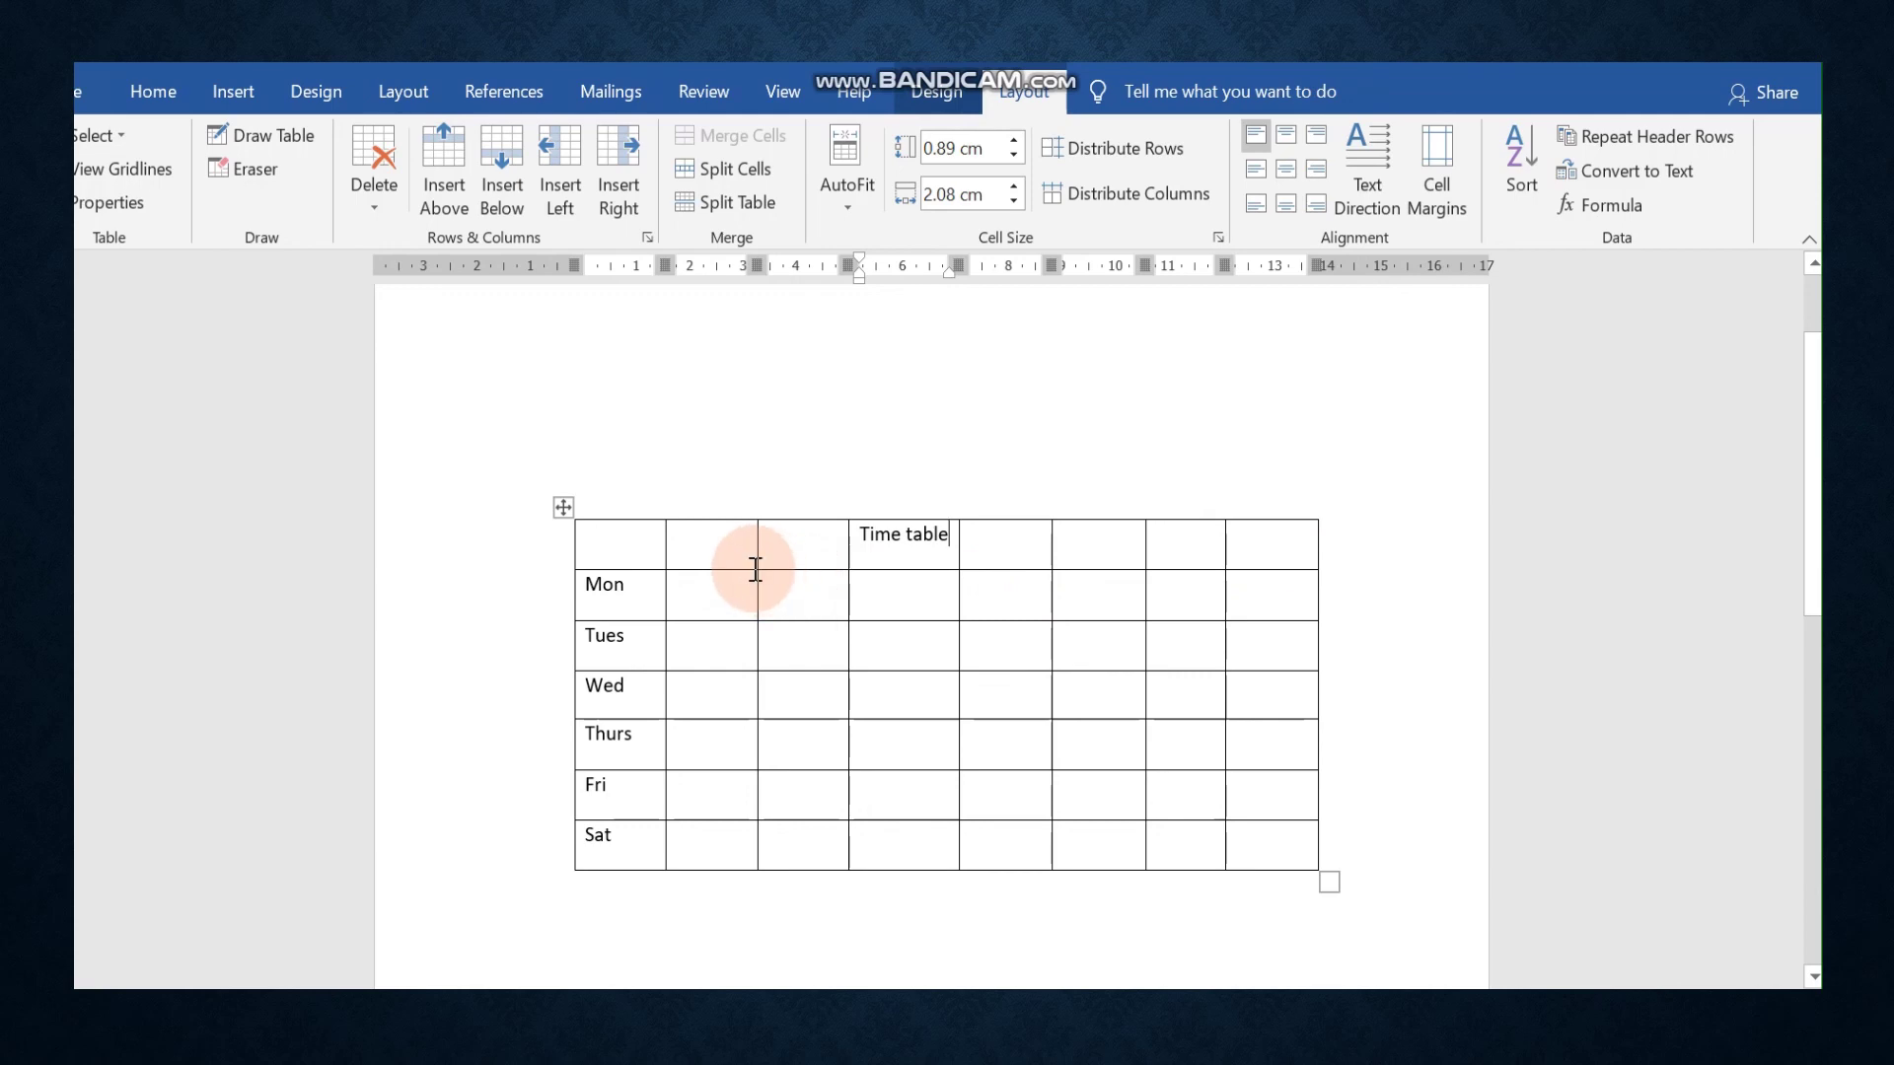
Merge all cells of the top row into a single cell holding the Time table heading
{"action": "left_click_drag", "start_coordinate": [618, 538], "coordinate": [1346, 553]}
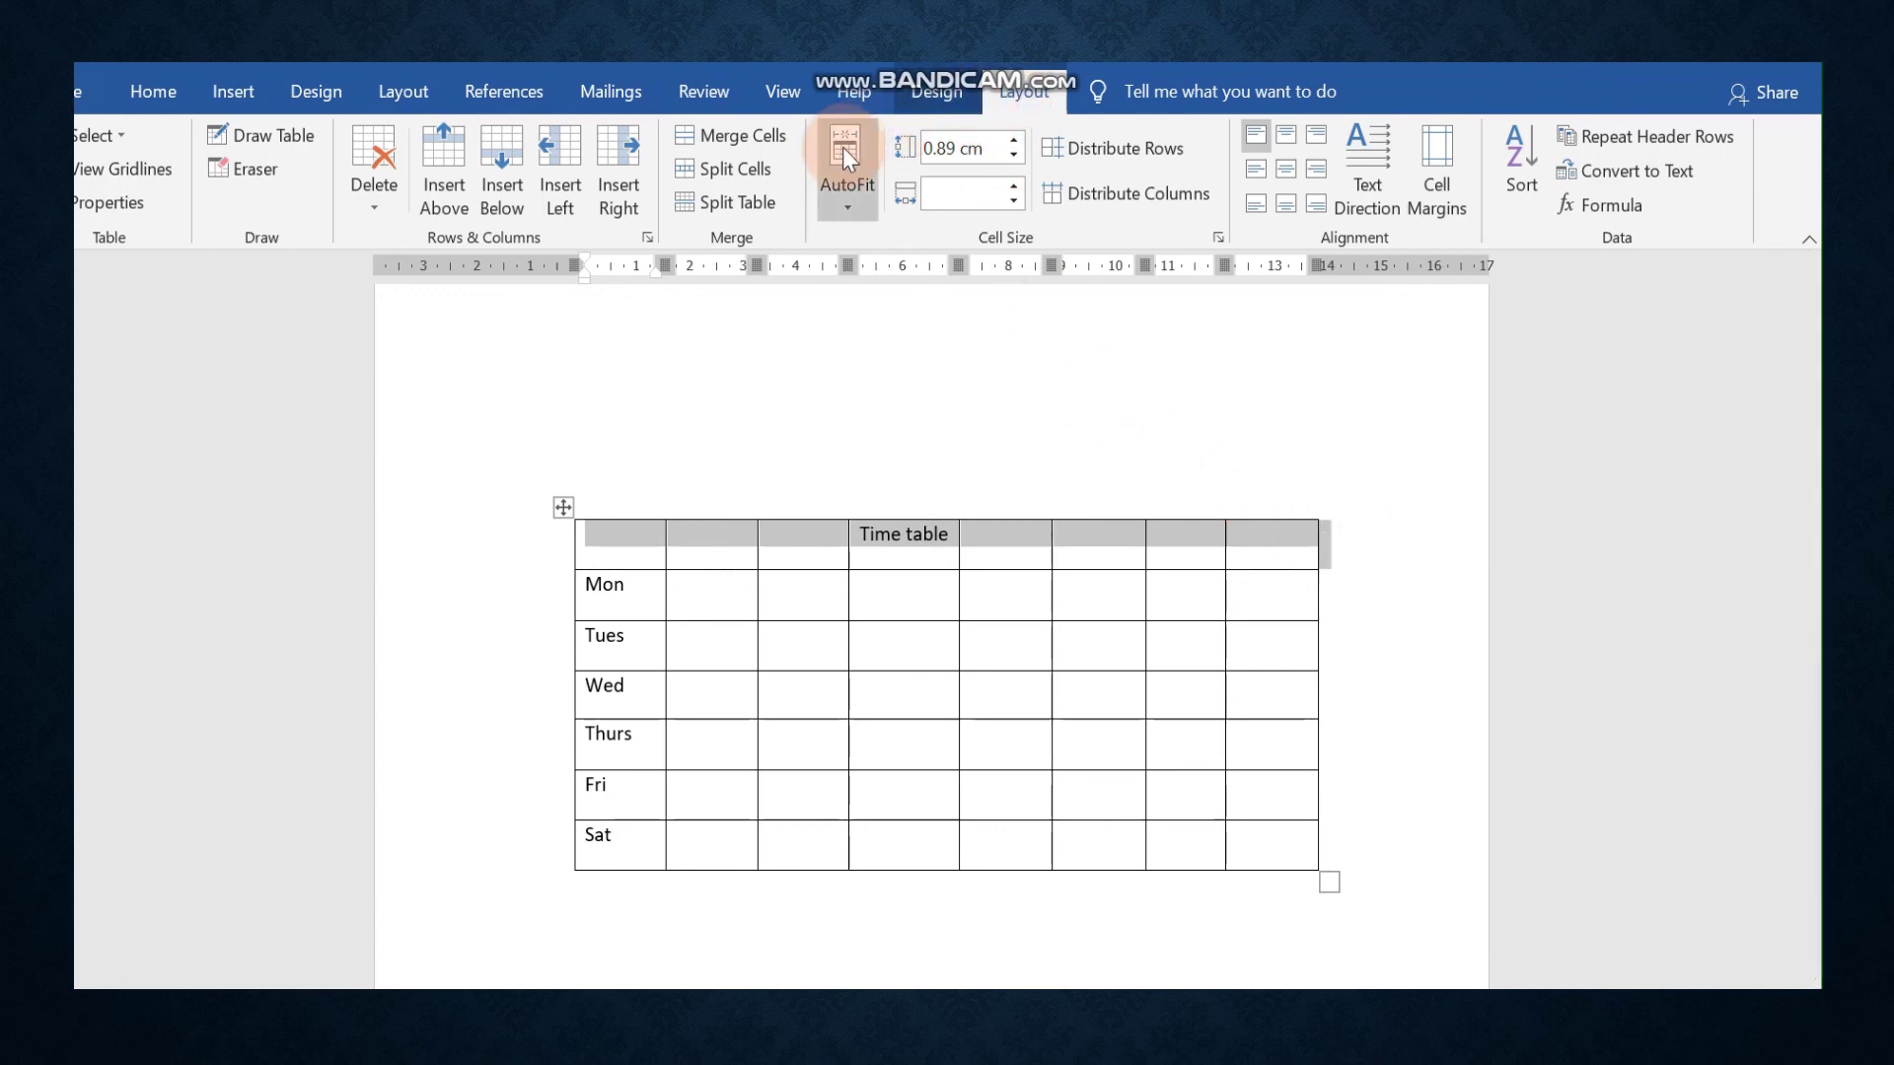
{"action": "left_click", "coordinate": [767, 144]}
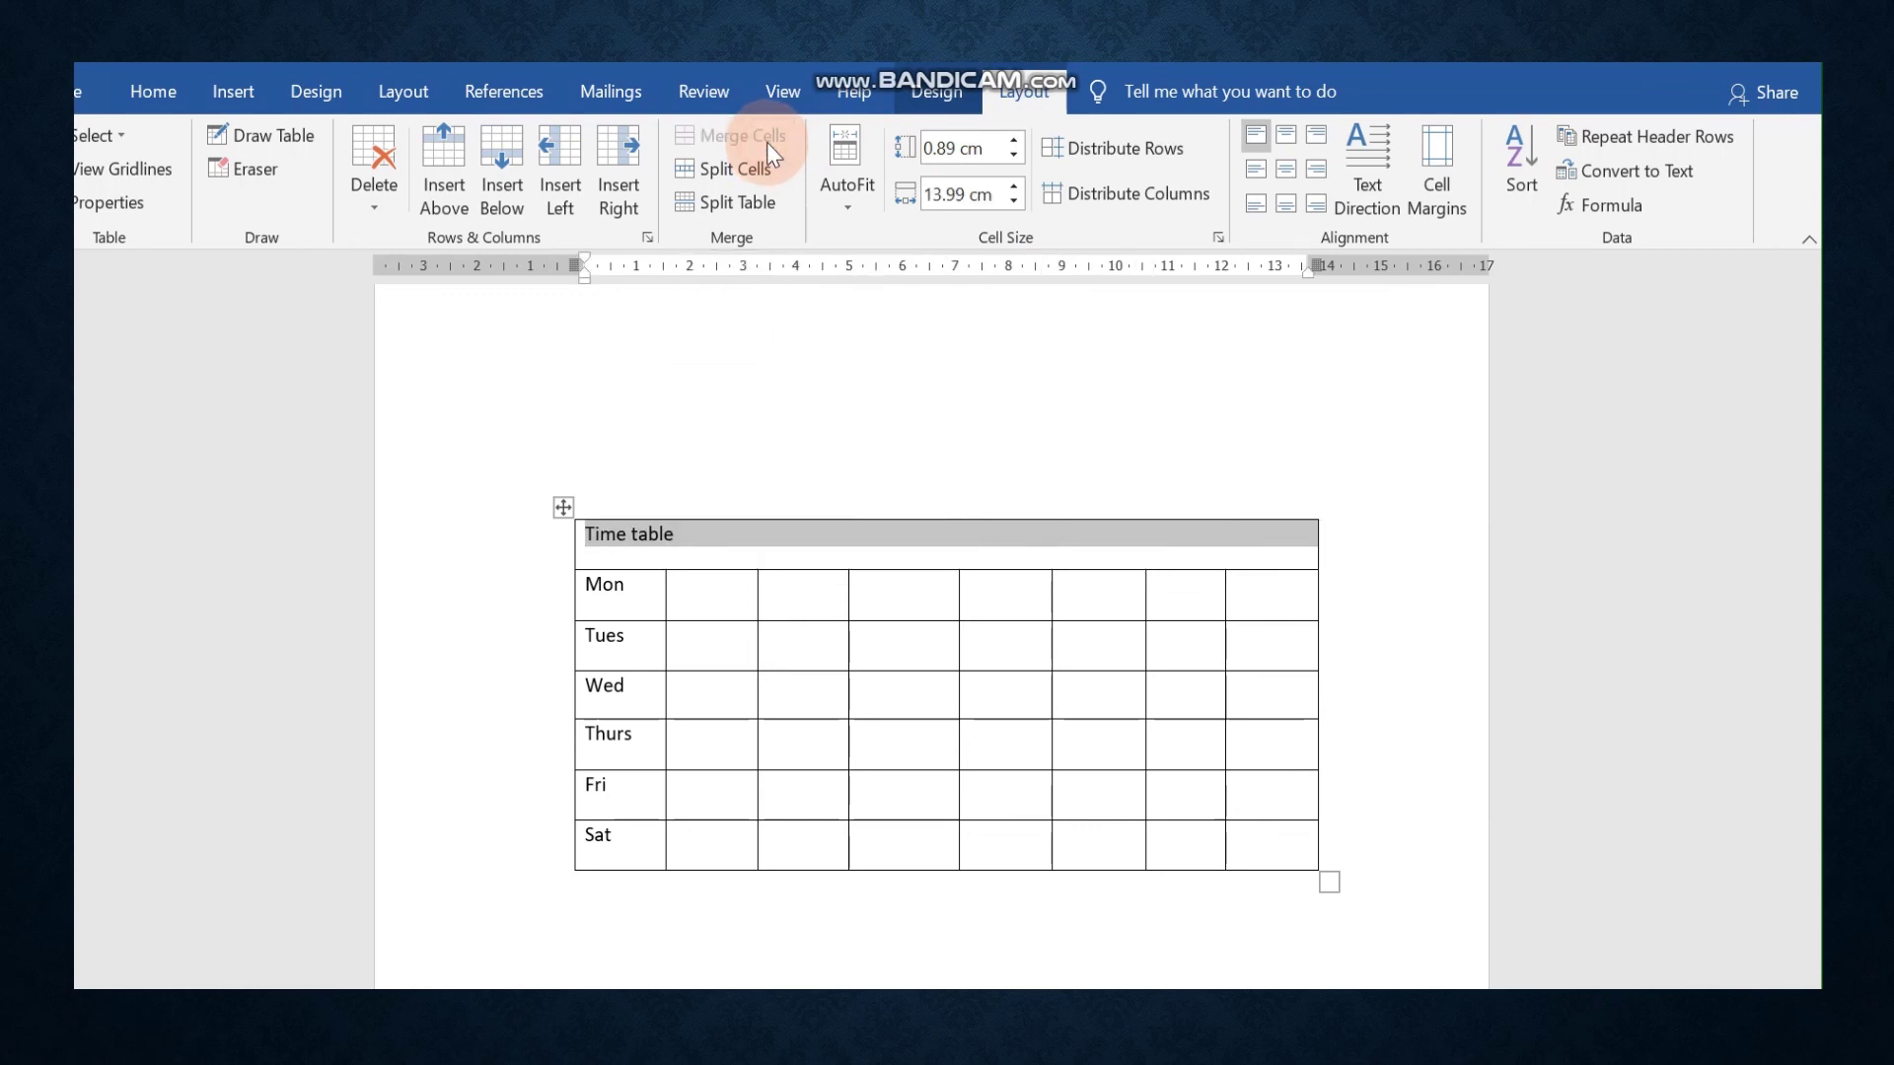
{"action": "left_click", "coordinate": [1022, 470]}
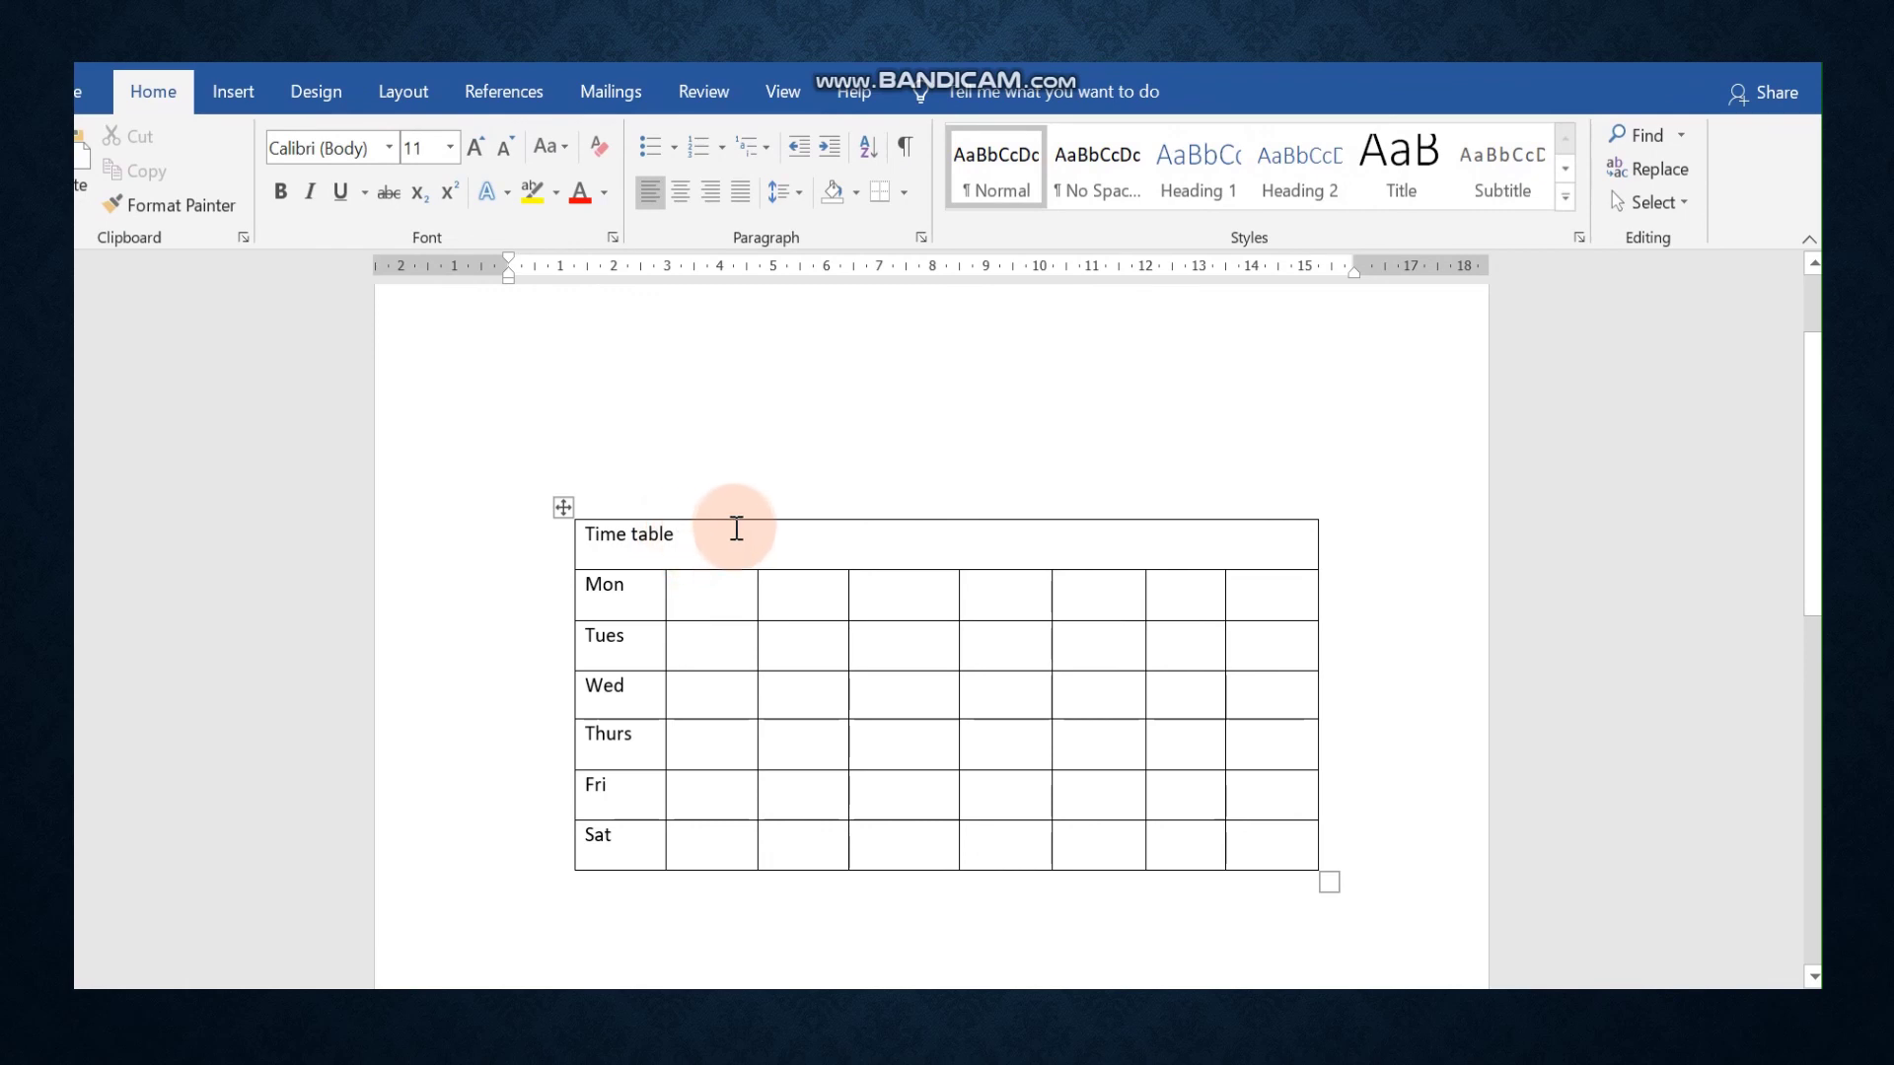
Select the Time table heading text, followed by its whole merged cell, and clear the selection
{"action": "left_click_drag", "start_coordinate": [698, 533], "coordinate": [587, 533]}
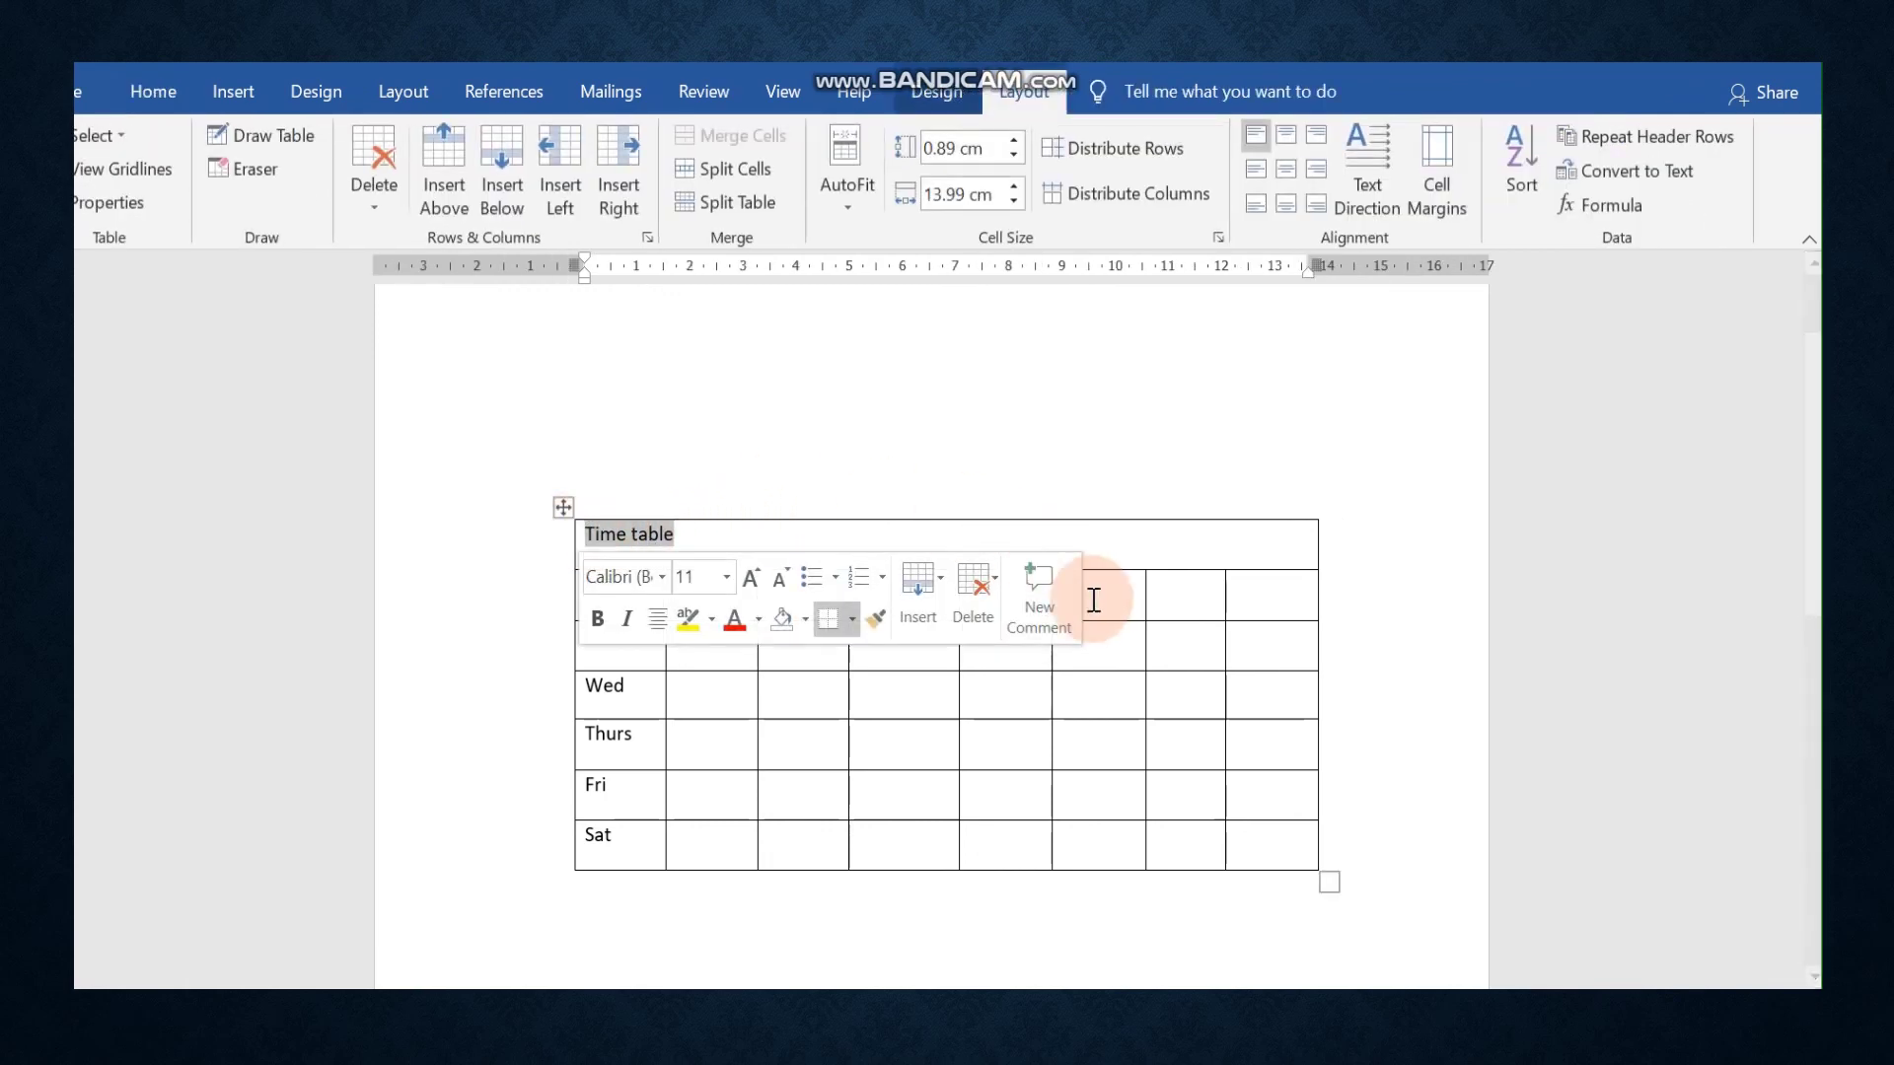
{"action": "left_click", "coordinate": [1128, 652]}
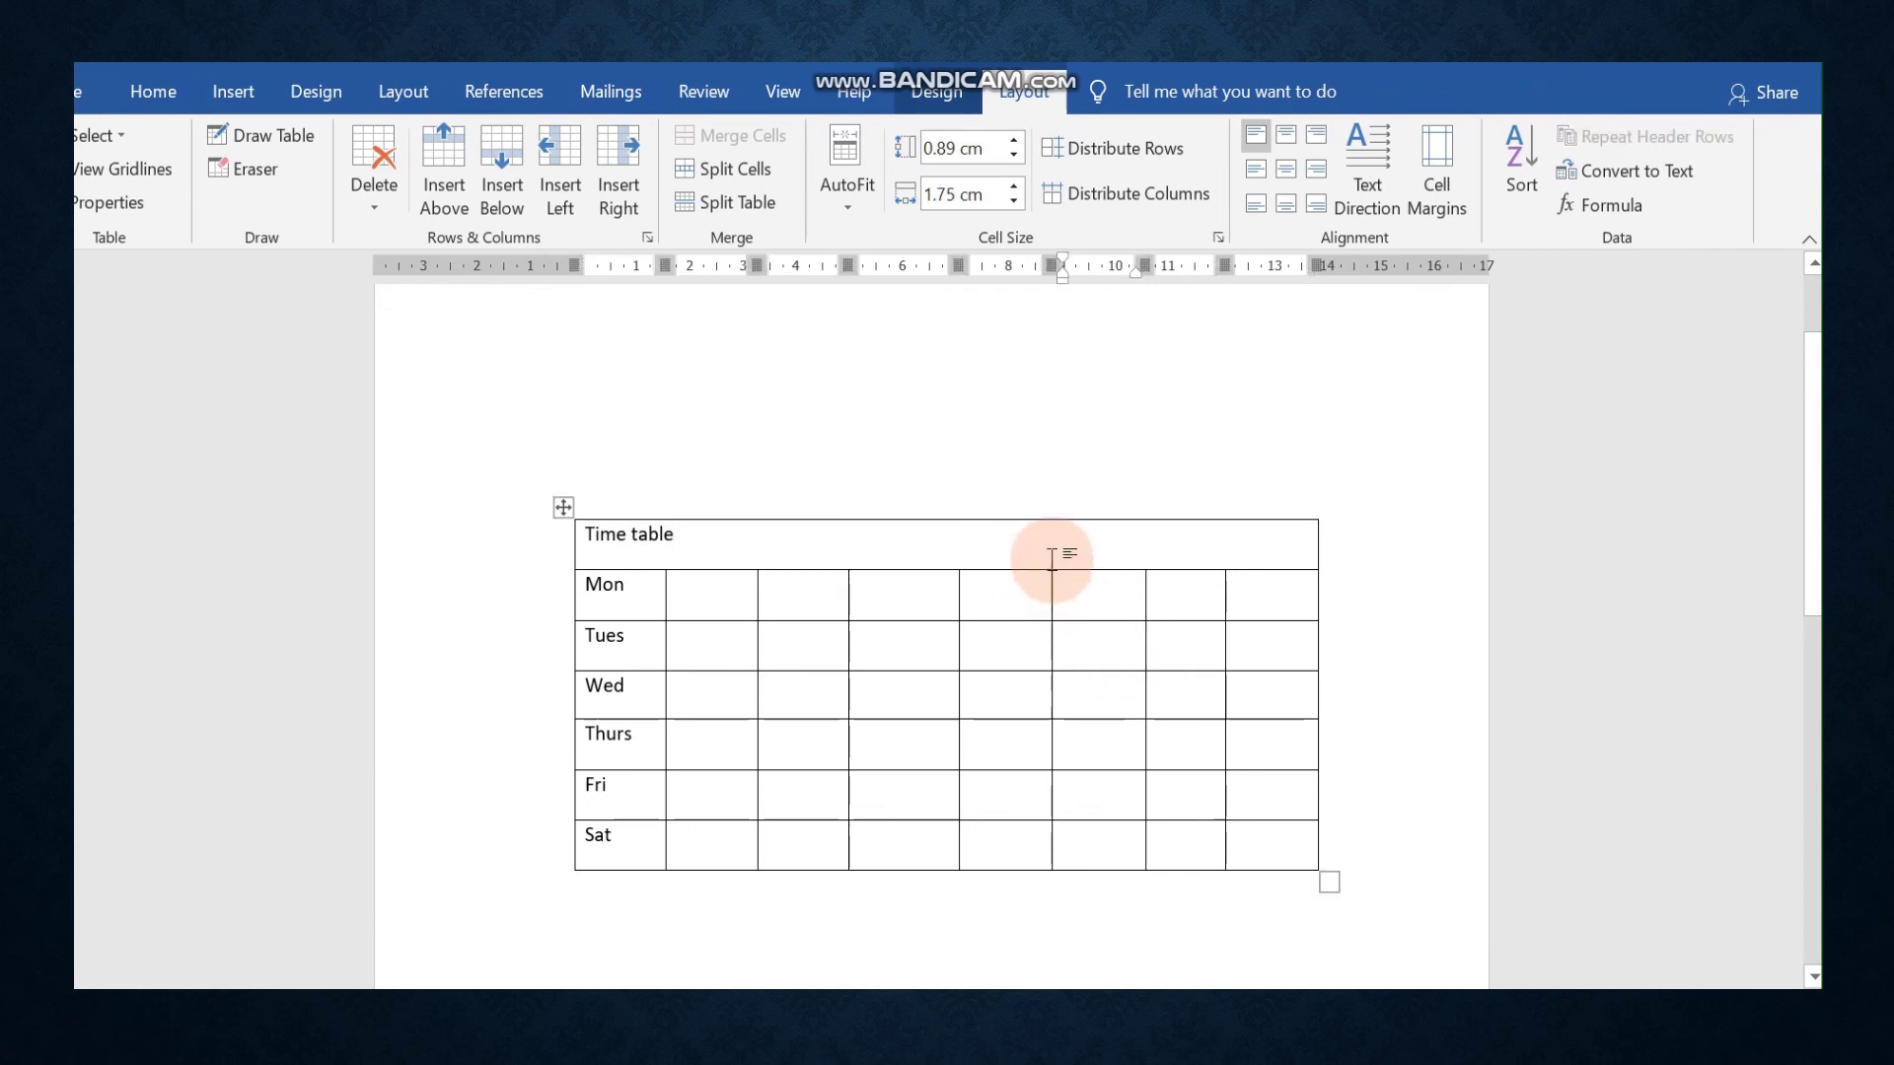
{"action": "left_click", "coordinate": [578, 534]}
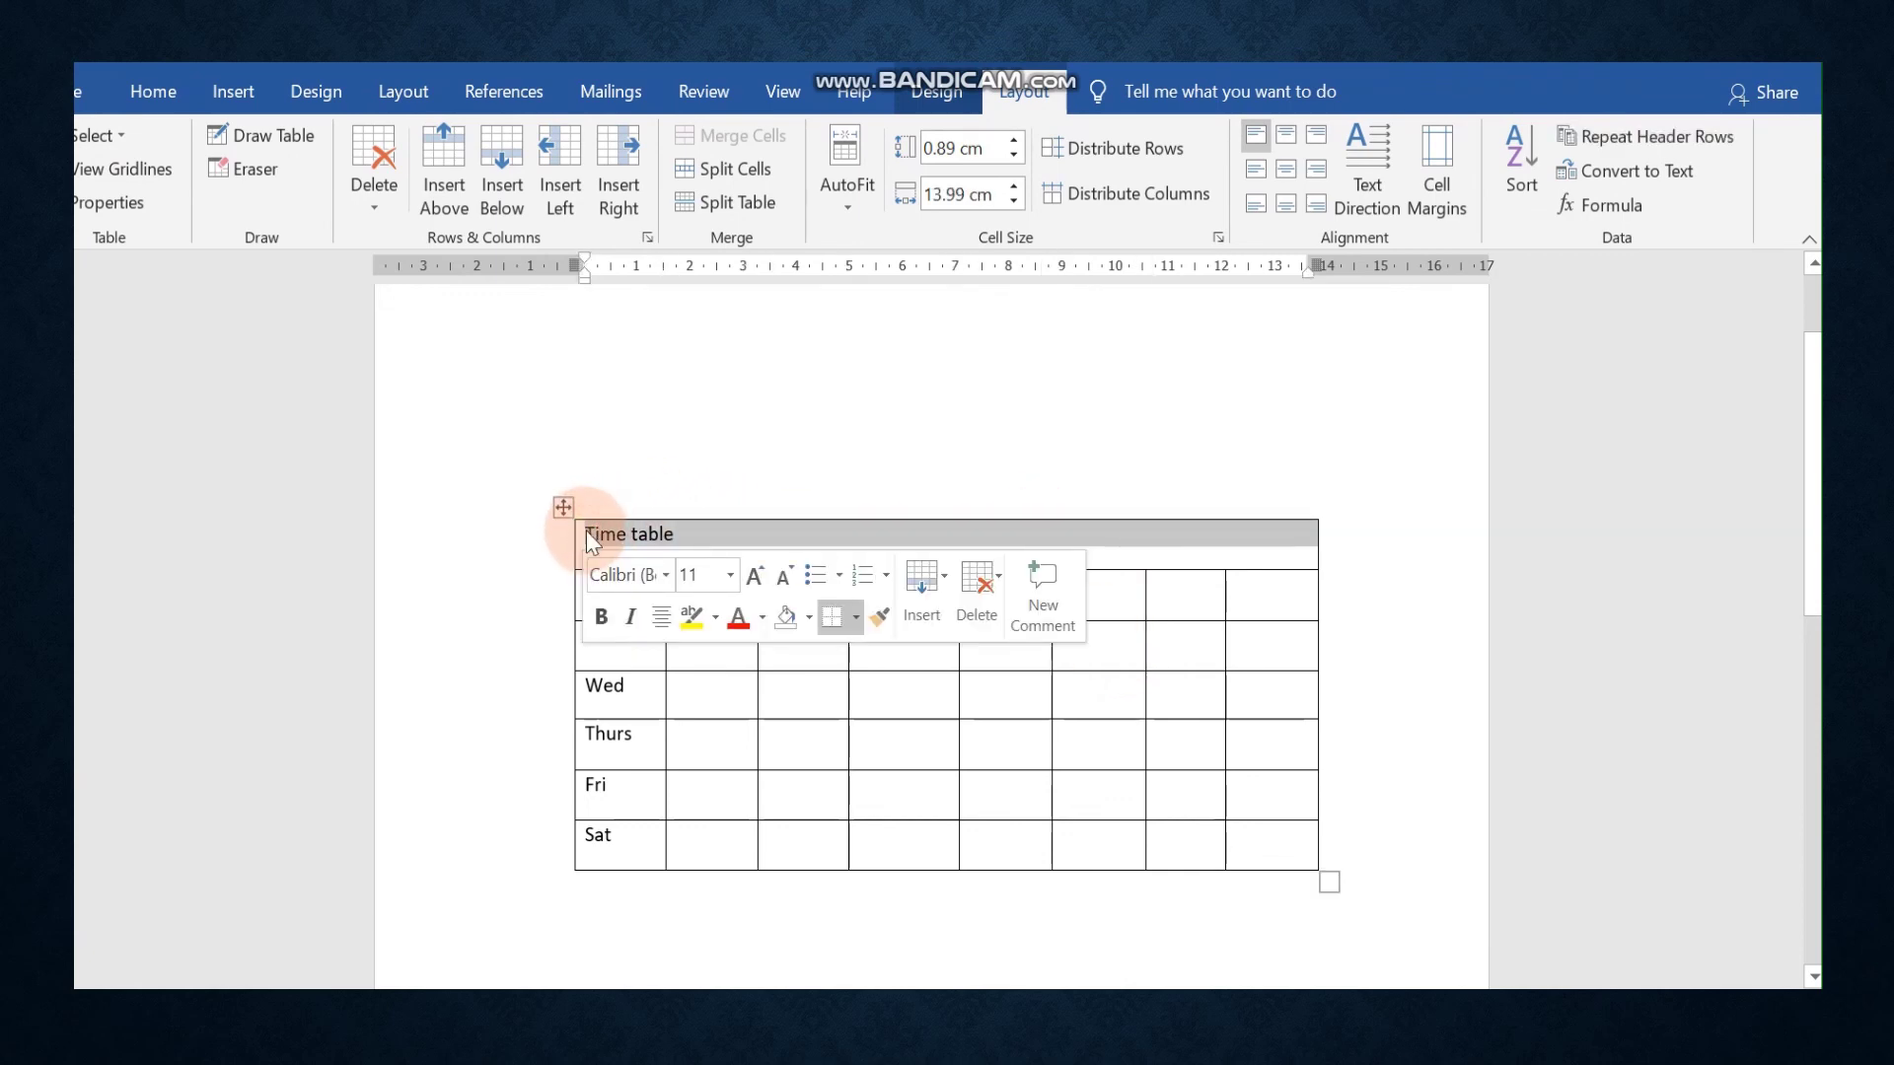
{"action": "left_click", "coordinate": [702, 423]}
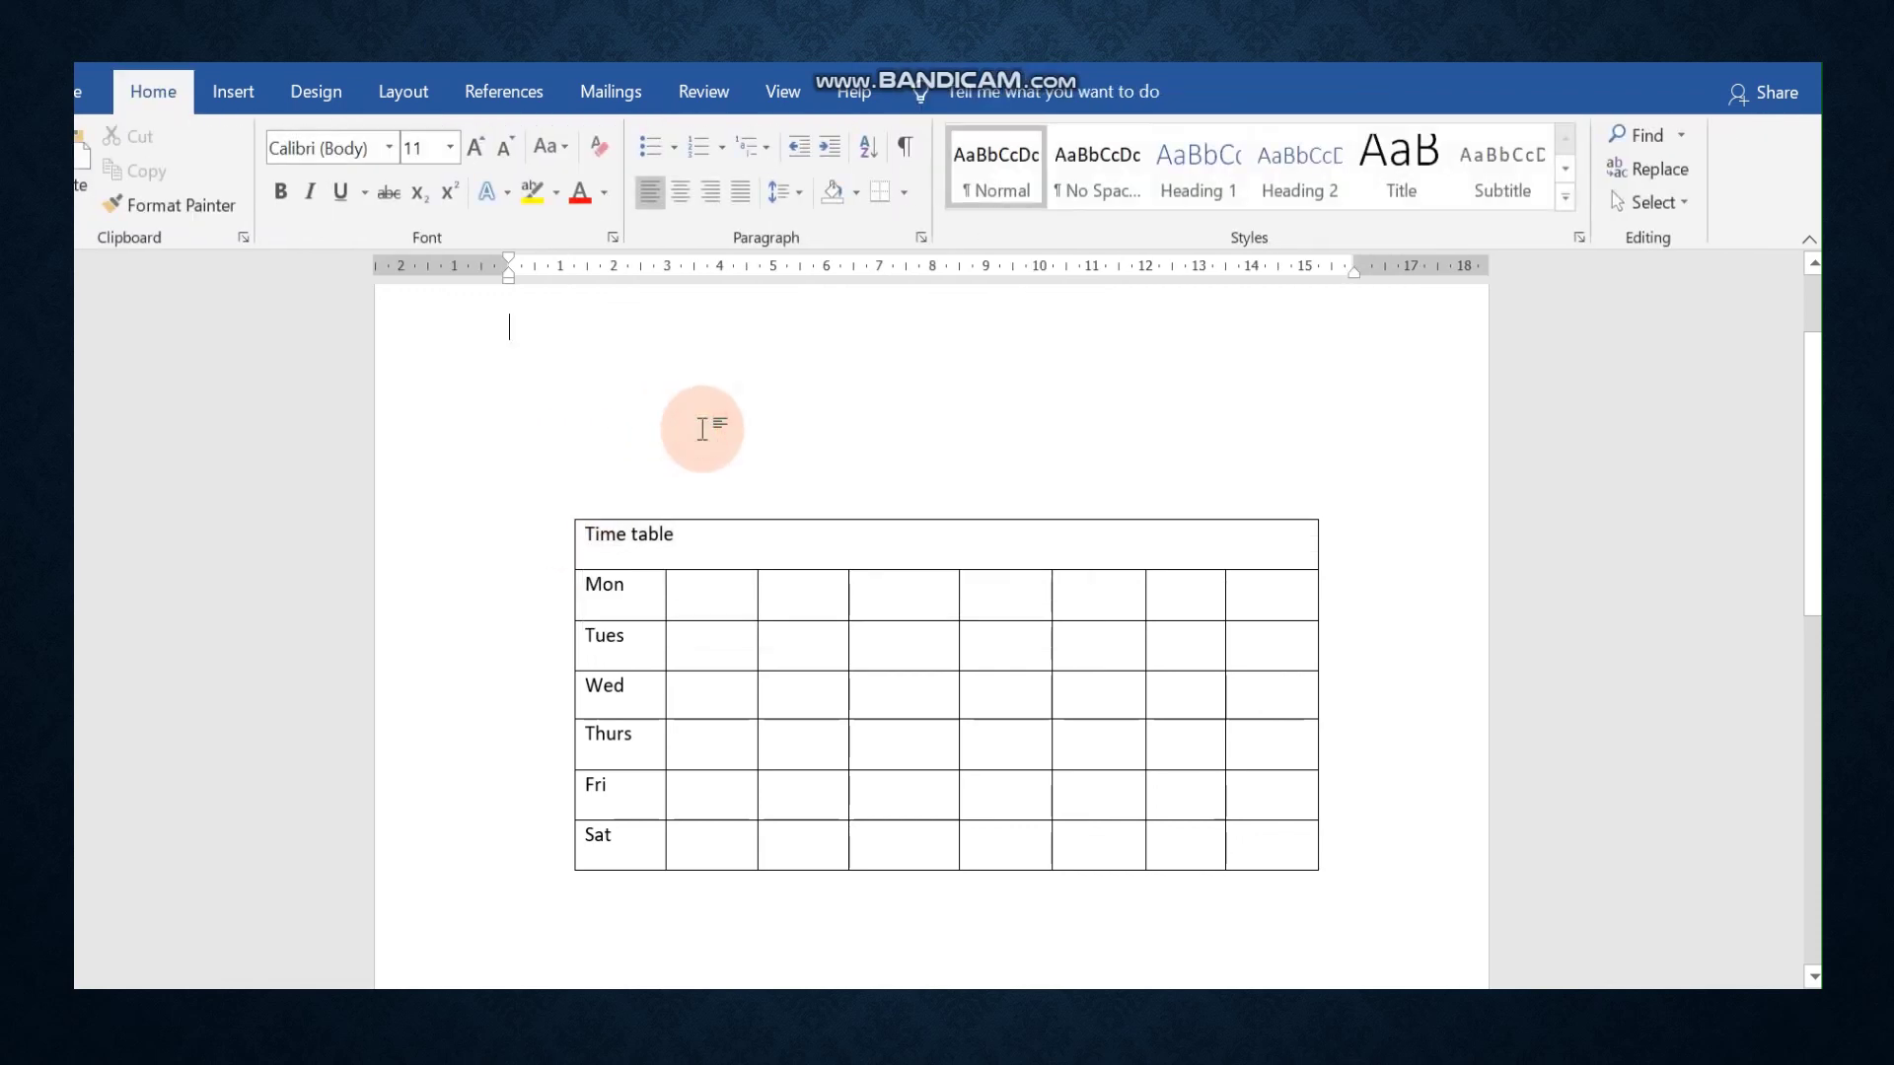
Centre the Time table heading in the merged top row by adjusting the spaces before the text
{"action": "left_click", "coordinate": [589, 534]}
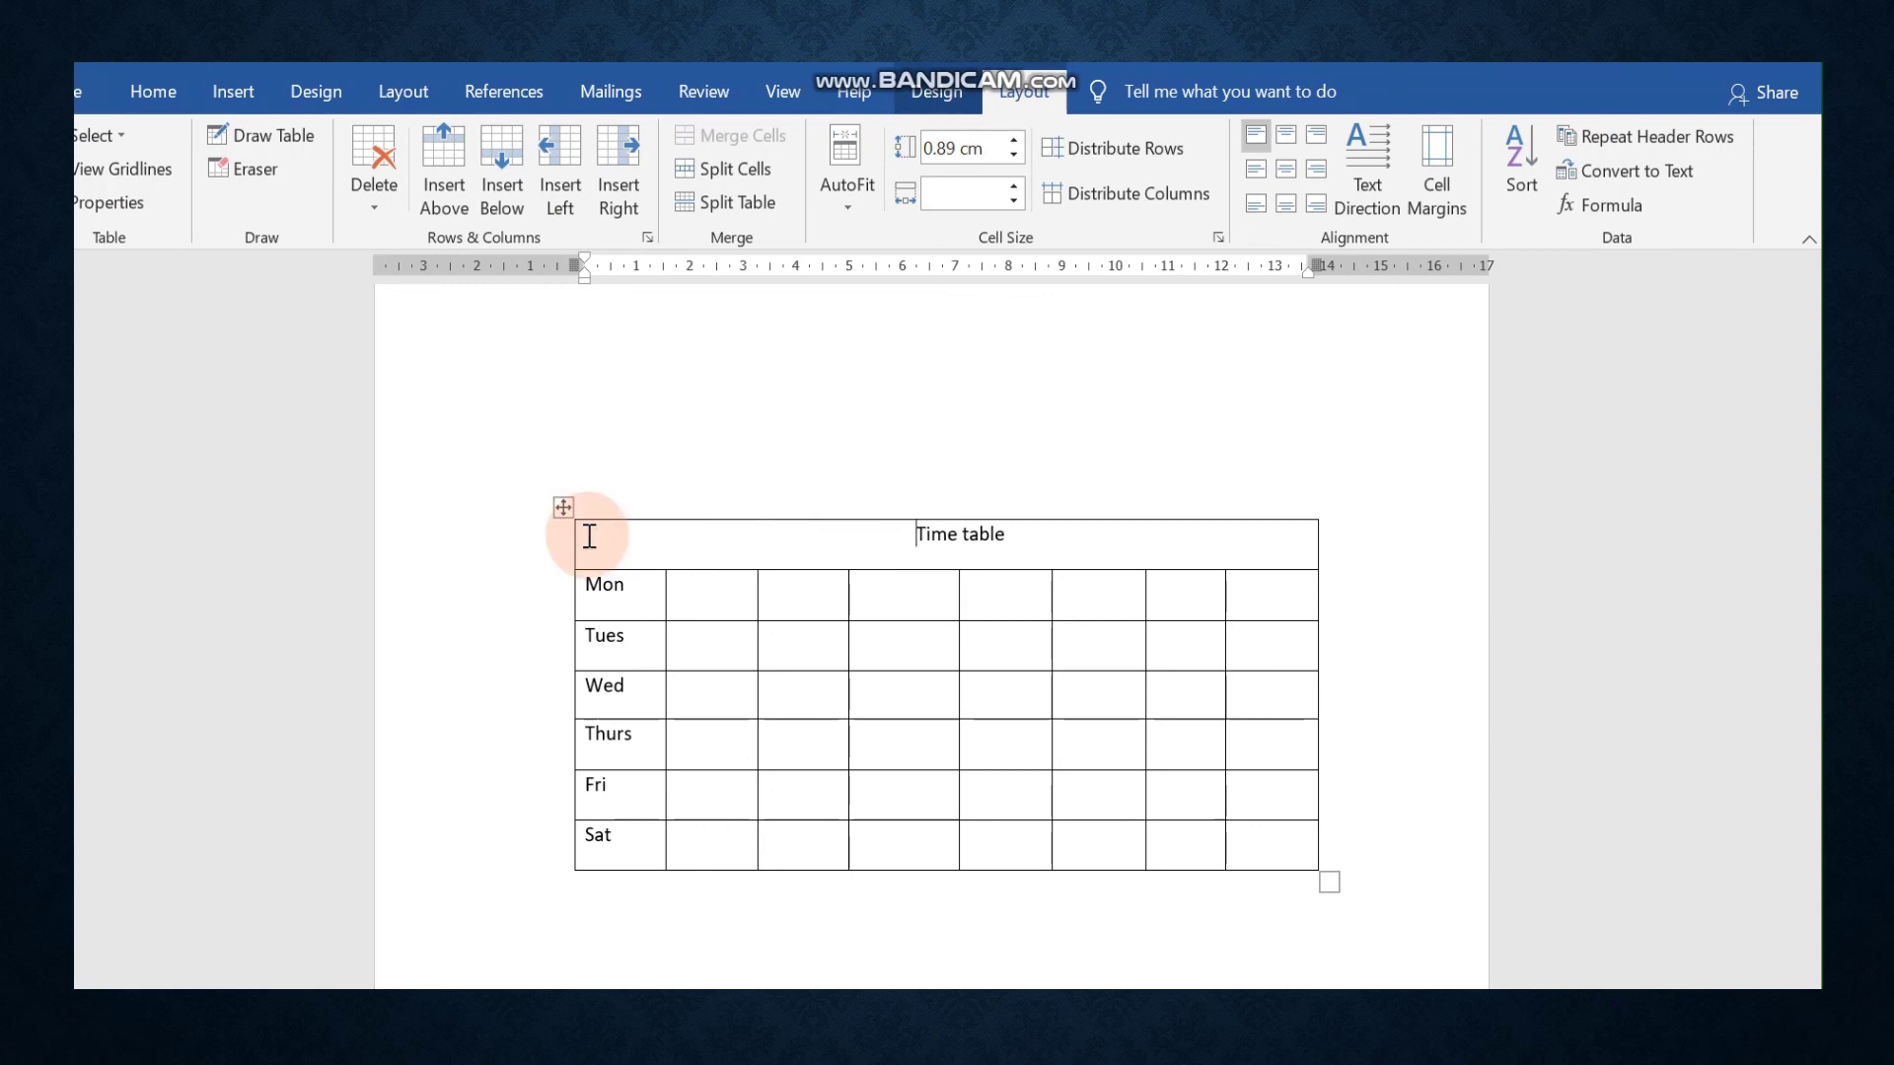
{"action": "key", "text": "BackSpace"}
{"action": "key", "text": "BackSpace"}
{"action": "key", "text": "BackSpace"}
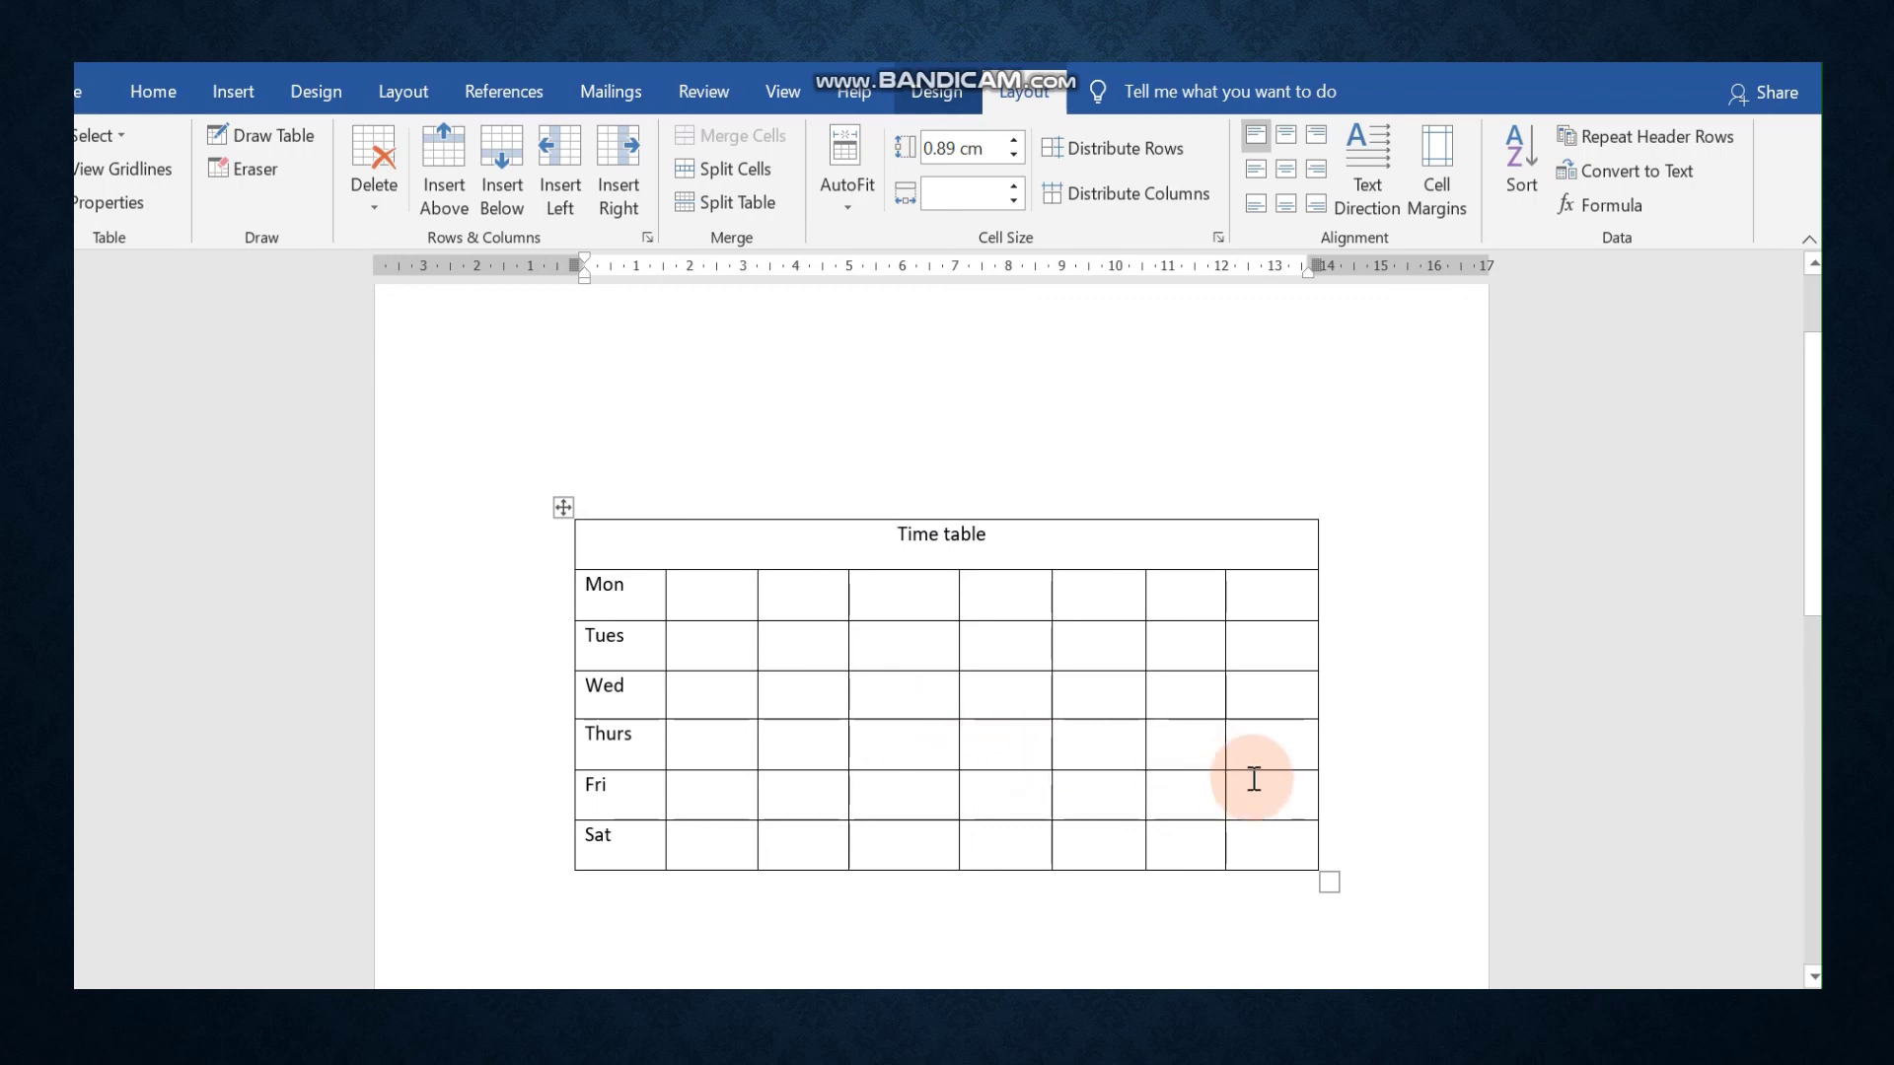
Split the last cell of the Sat row into 2 columns and 1 row, and undo the split
{"action": "left_click", "coordinate": [1272, 856]}
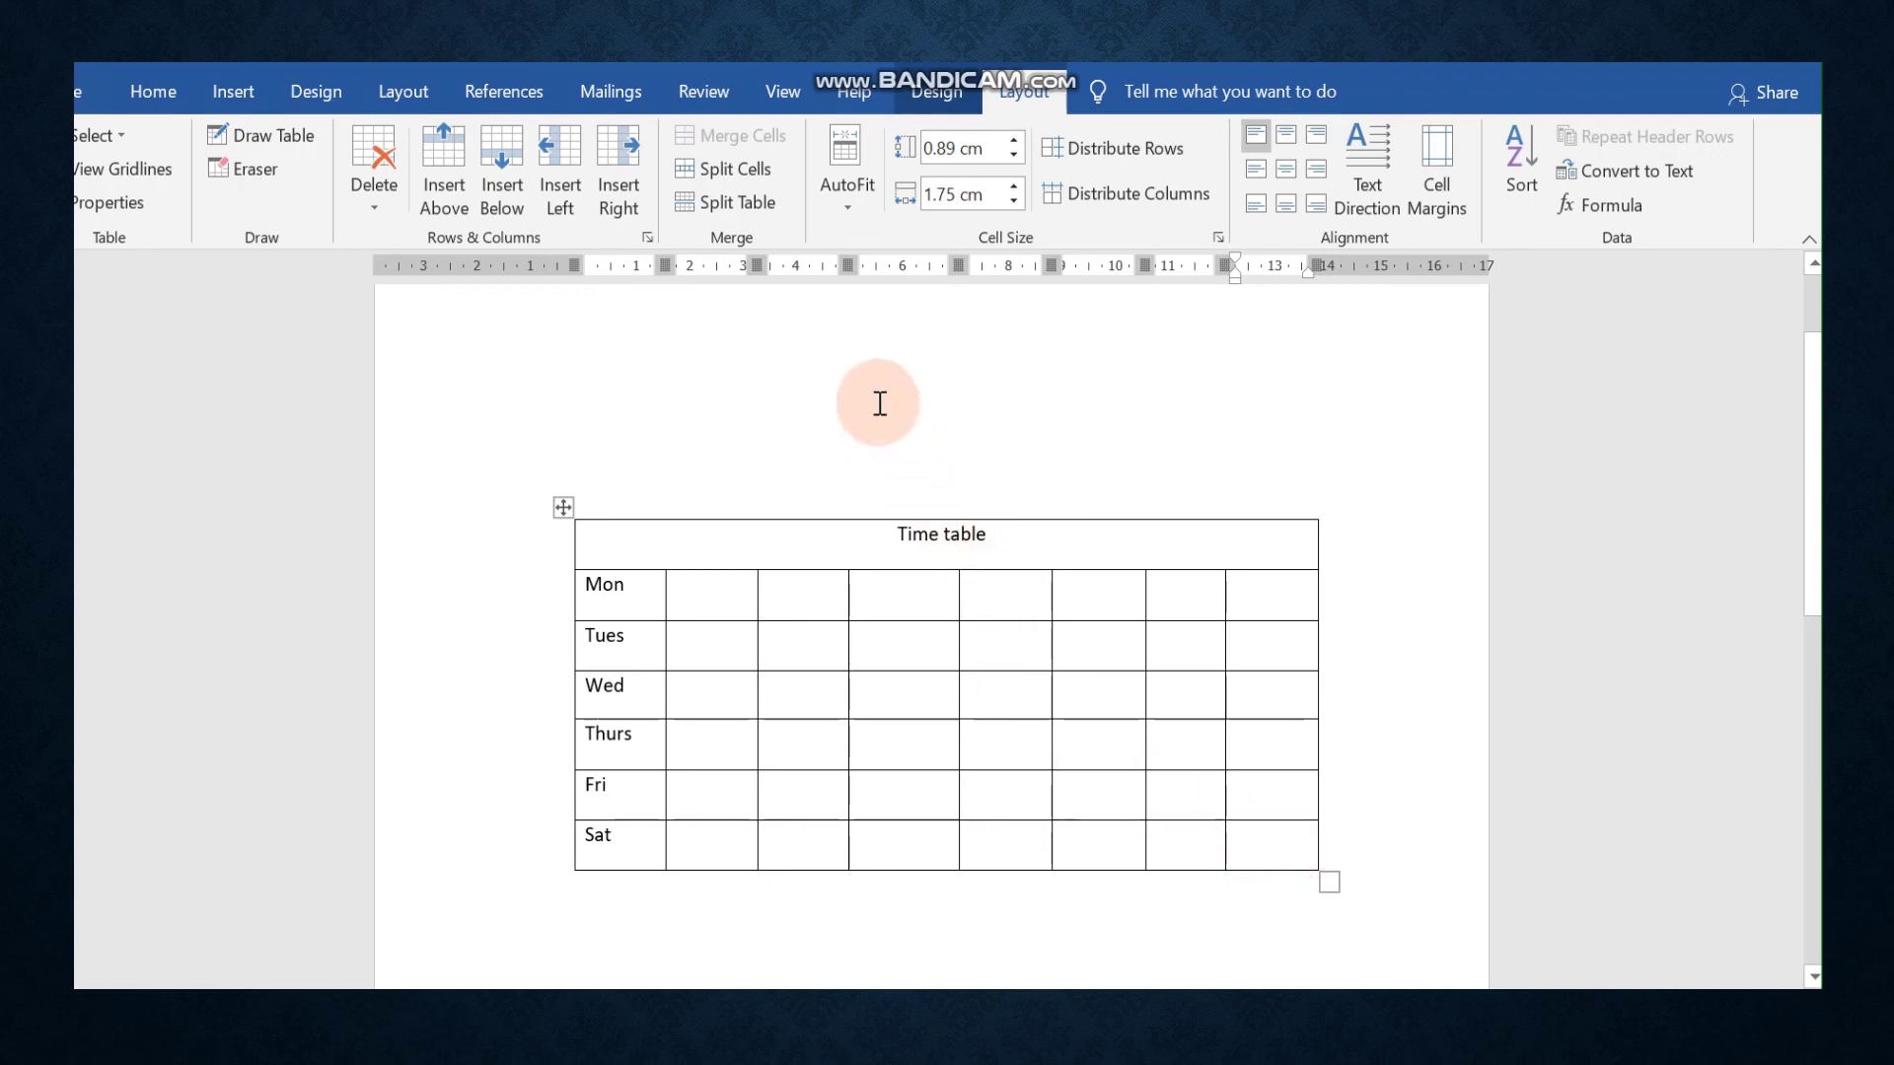
{"action": "left_click", "coordinate": [741, 169]}
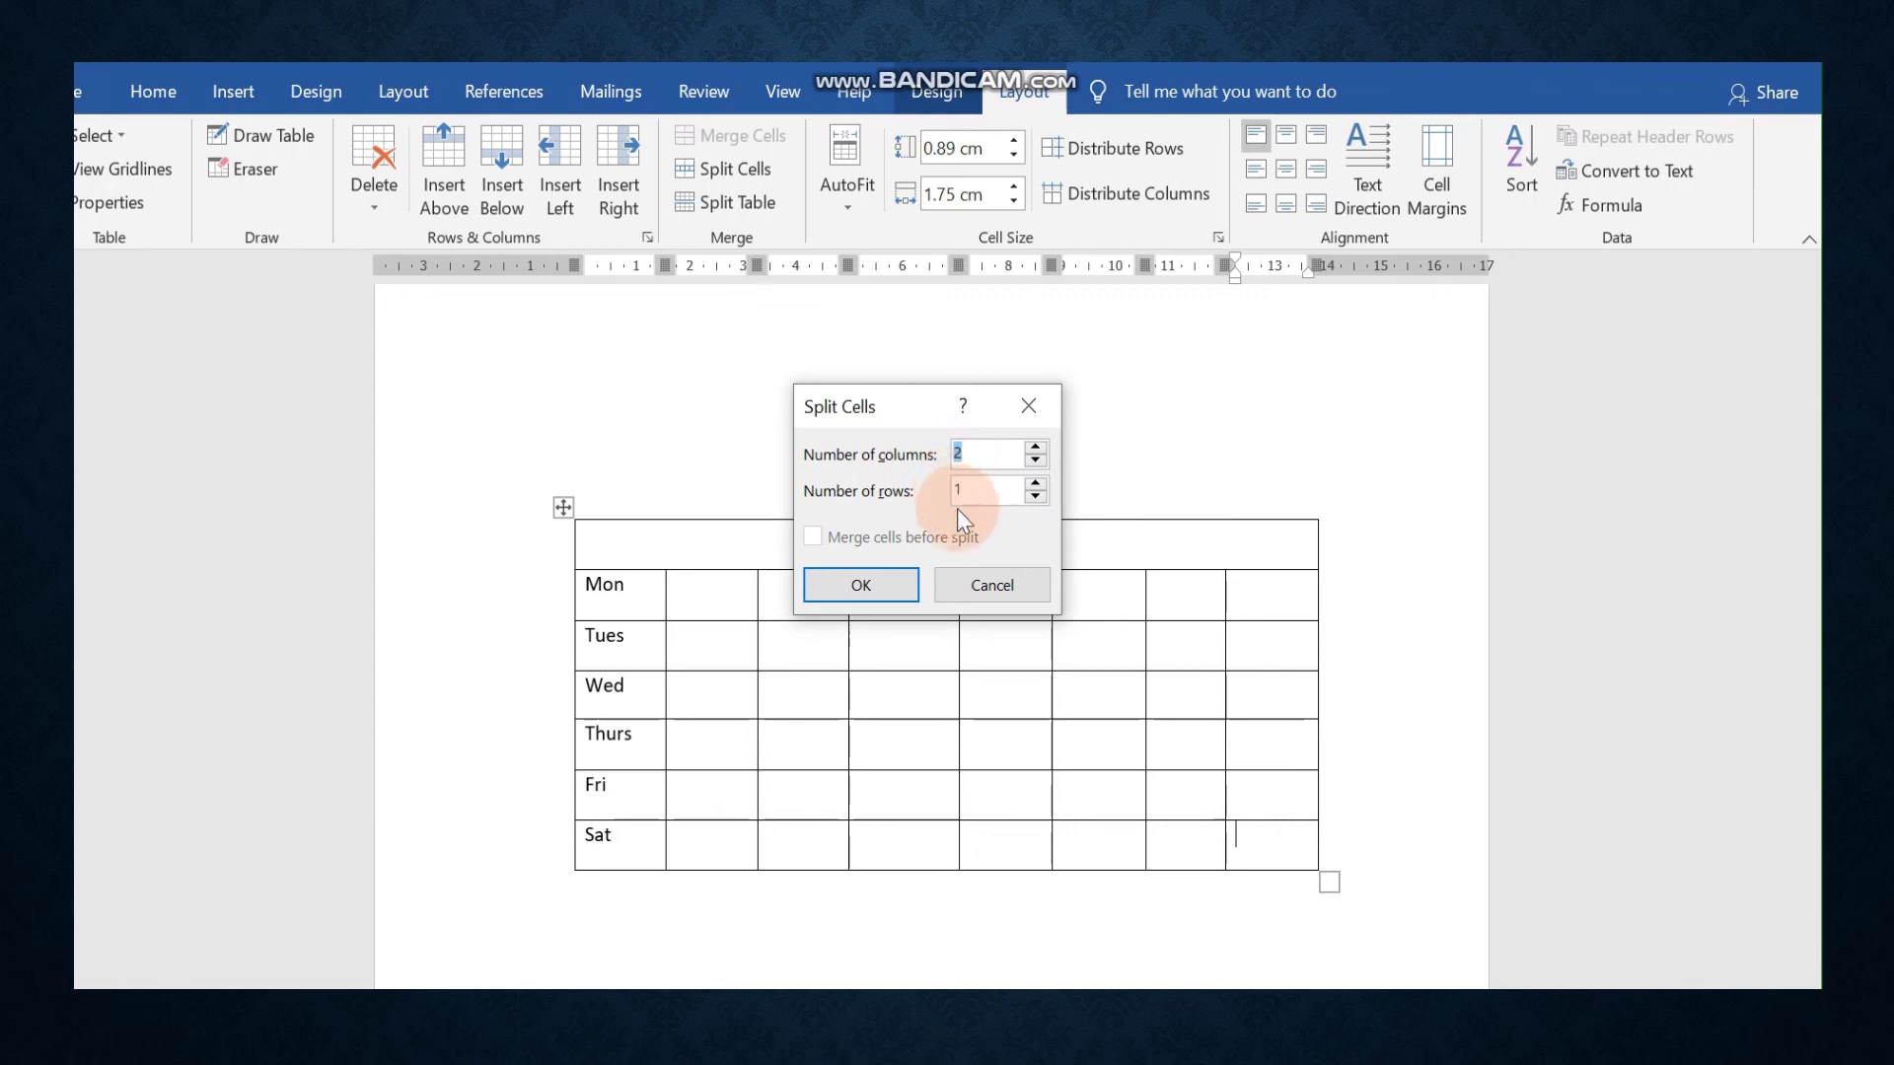
{"action": "left_click", "coordinate": [988, 456]}
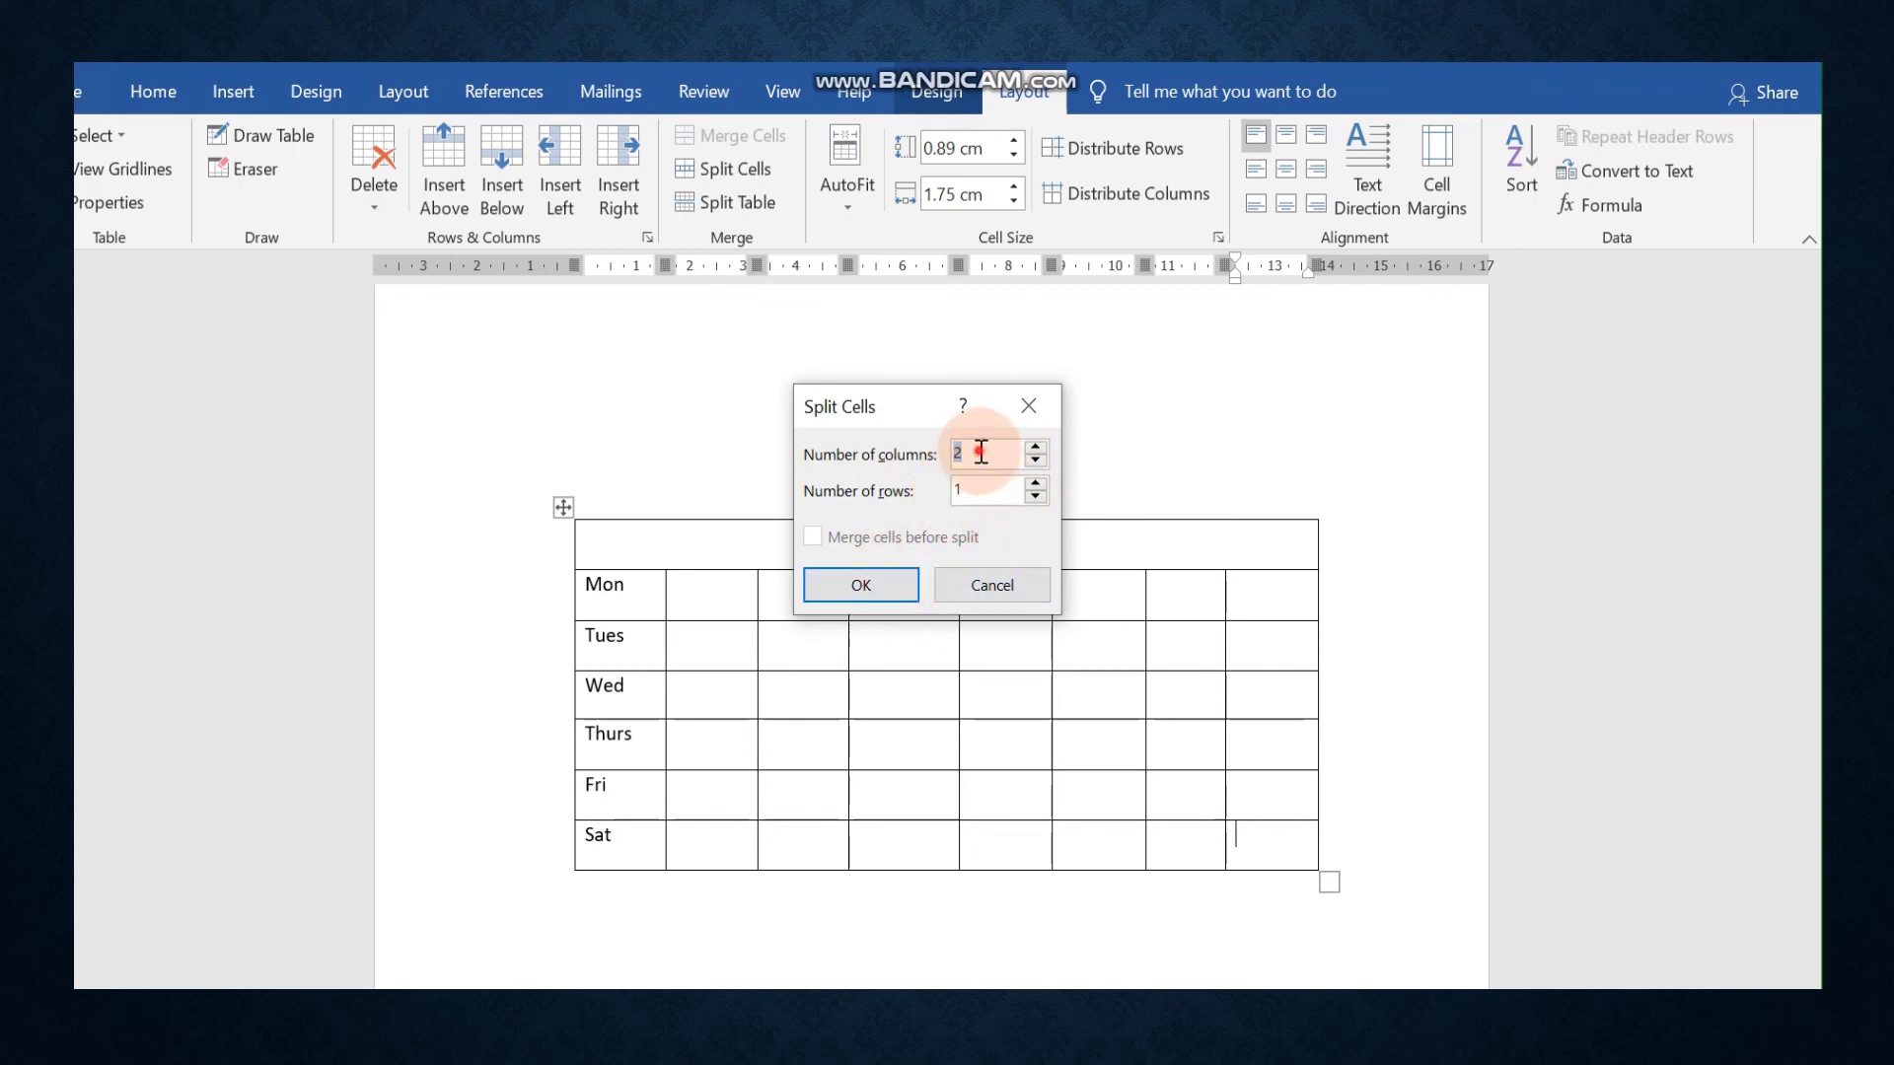
{"action": "left_click", "coordinate": [872, 588]}
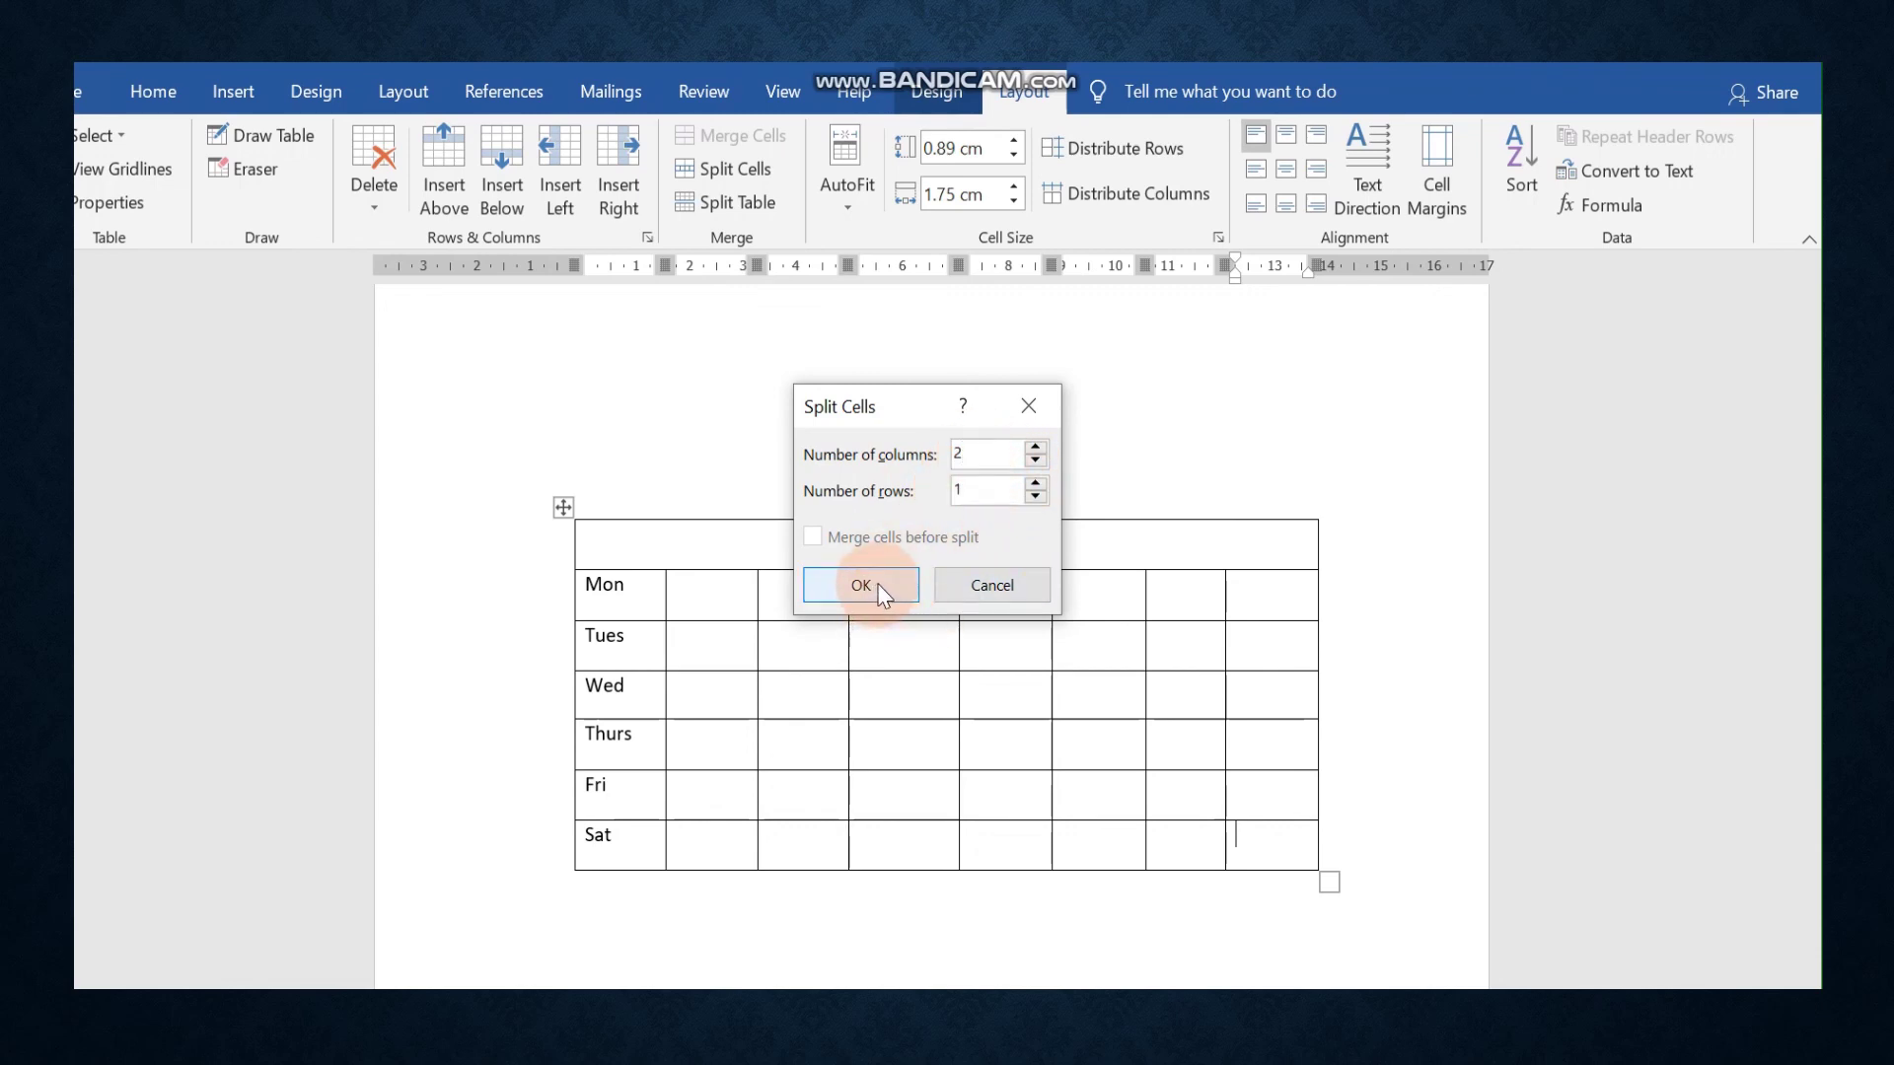
{"action": "left_click_drag", "start_coordinate": [1233, 900], "coordinate": [1296, 840]}
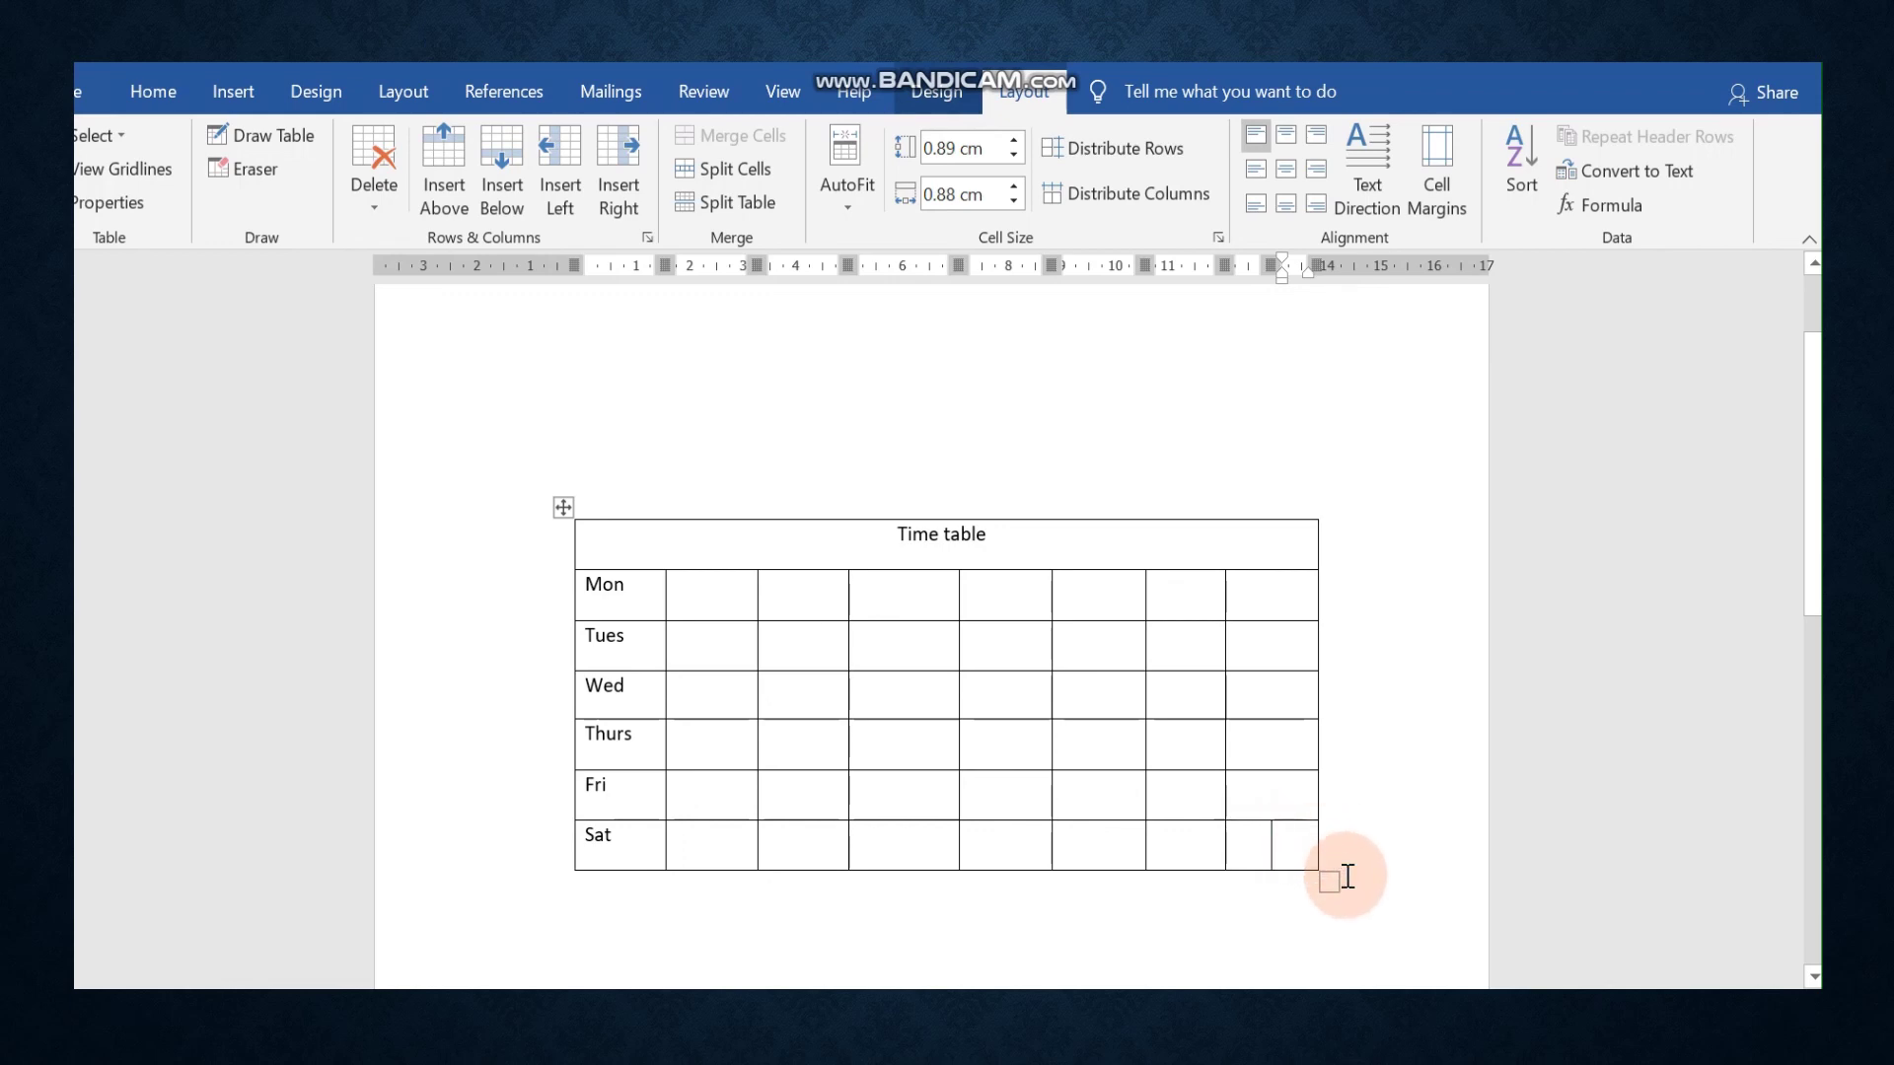
{"action": "key", "text": "ctrl+z"}
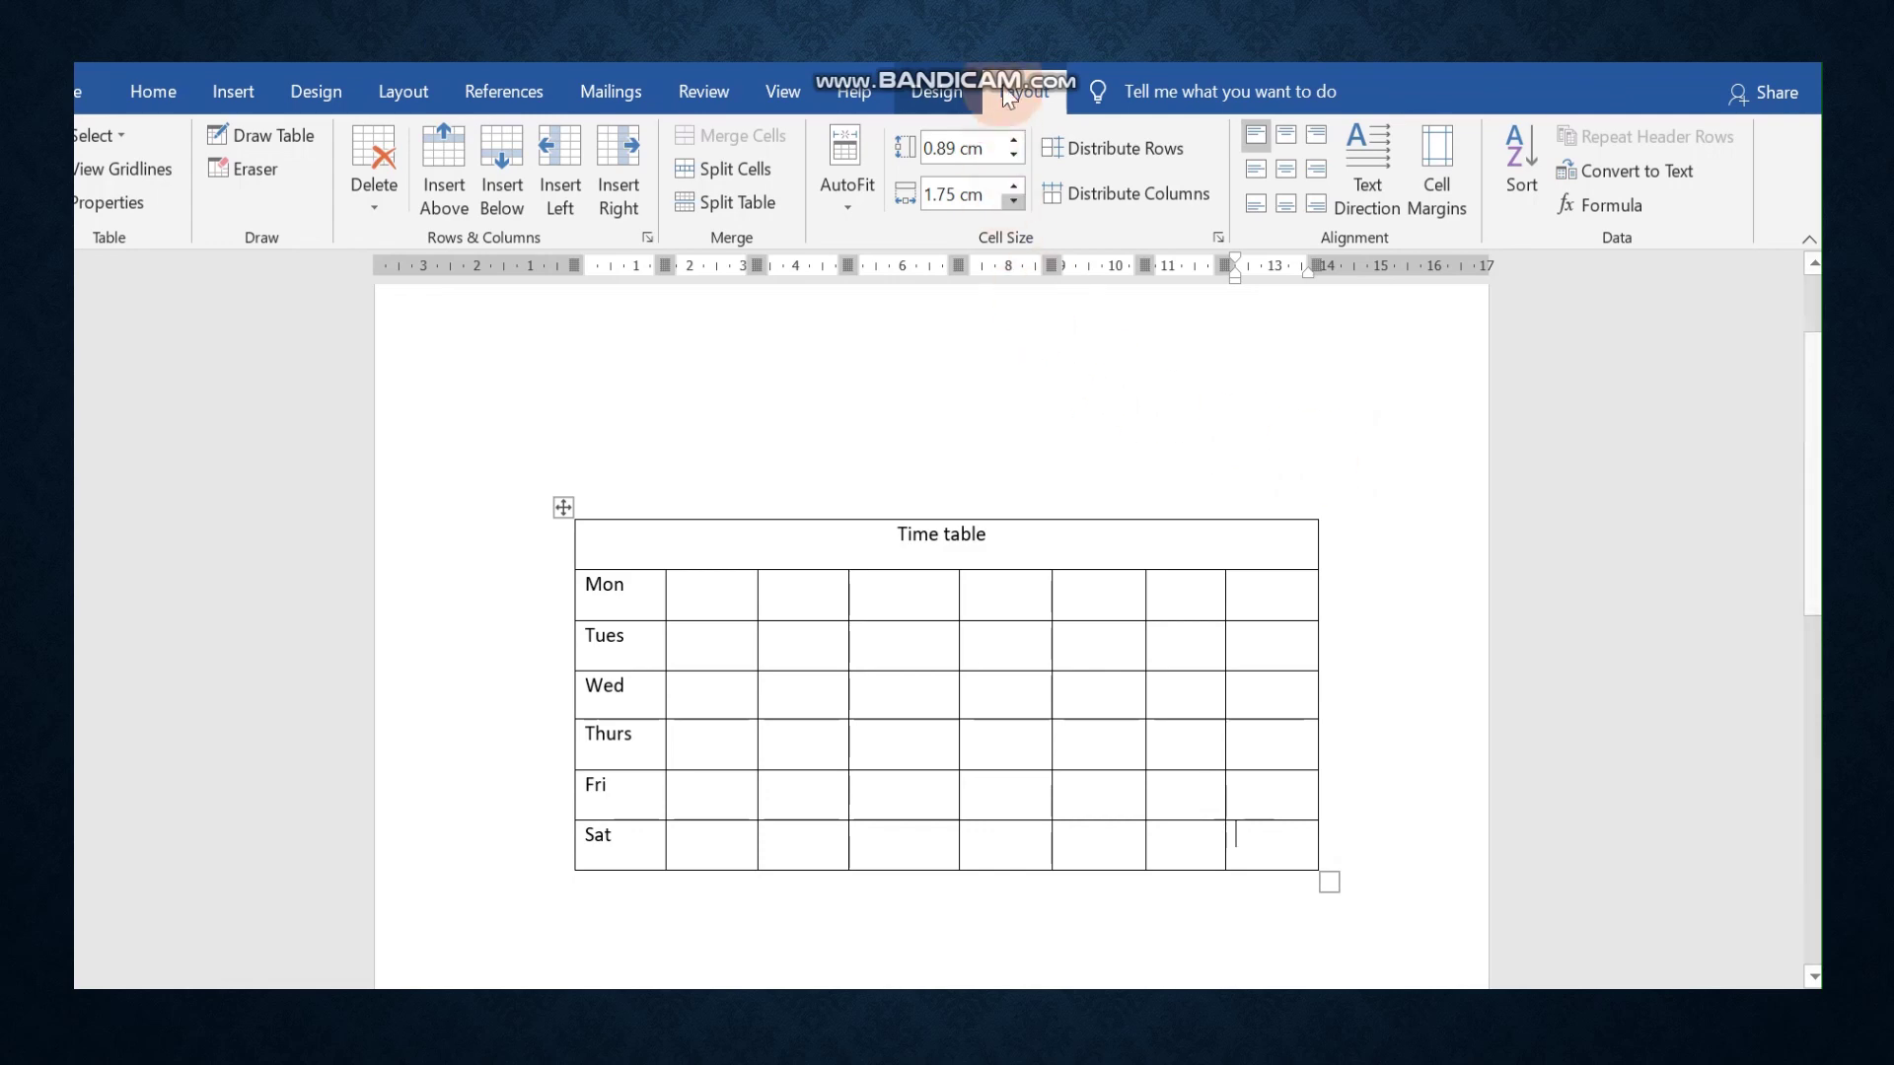
Preview plain table styles and apply the orange Grid Tables style with a solid header row and banded rows to the timetable
{"action": "left_click", "coordinate": [937, 94]}
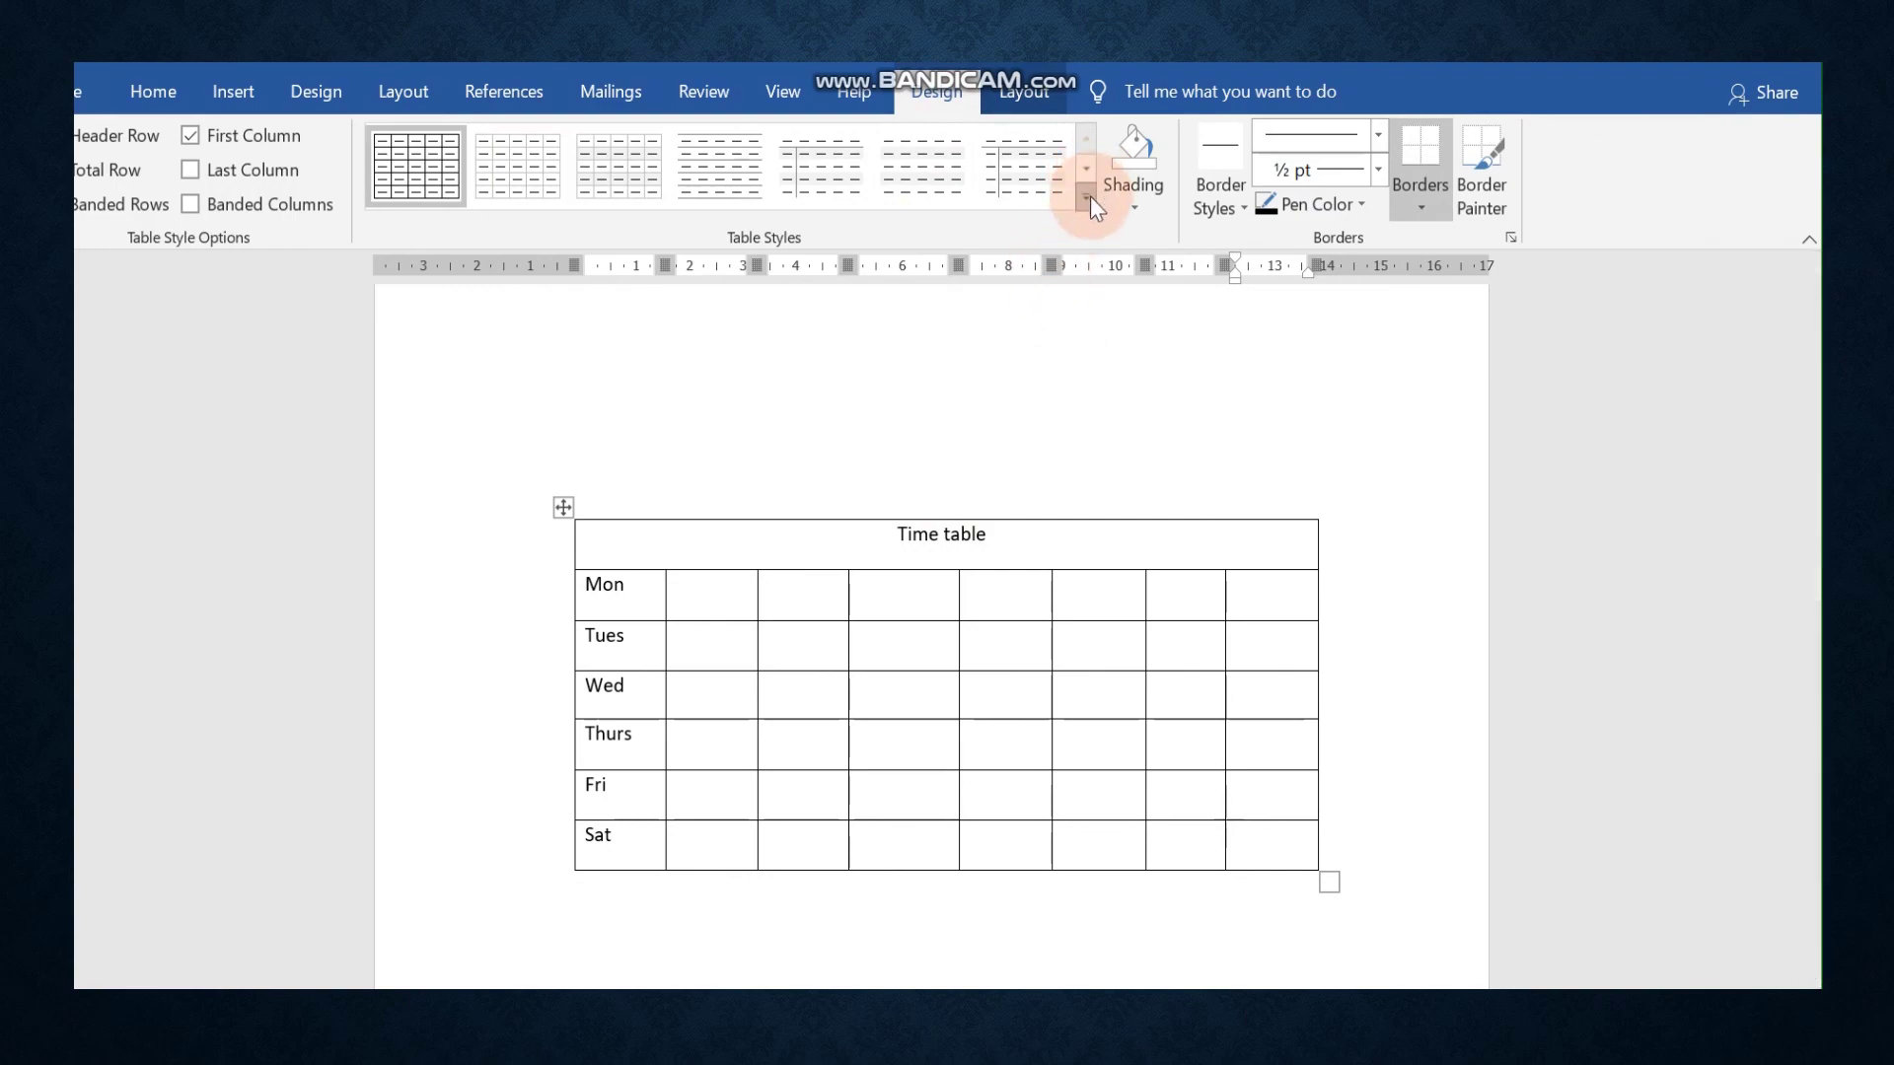
{"action": "left_click", "coordinate": [721, 168]}
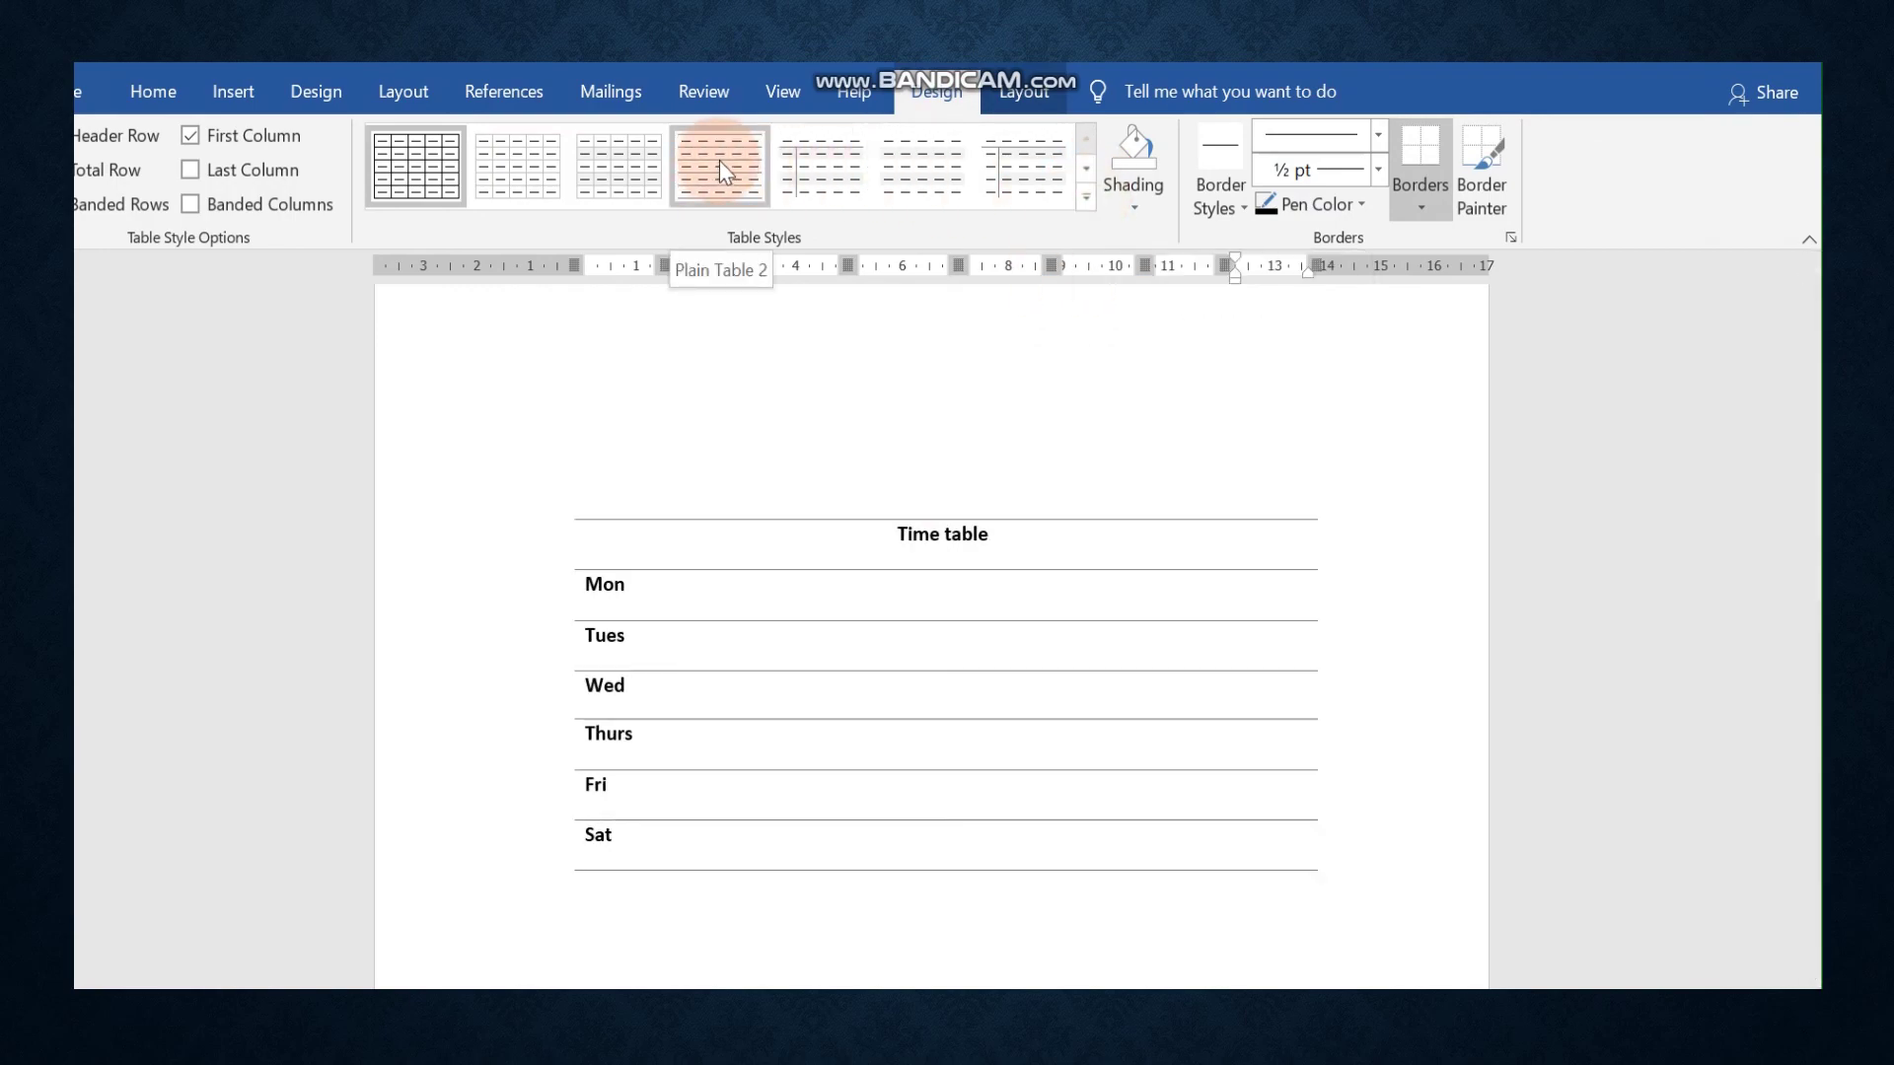
{"action": "left_click", "coordinate": [627, 160]}
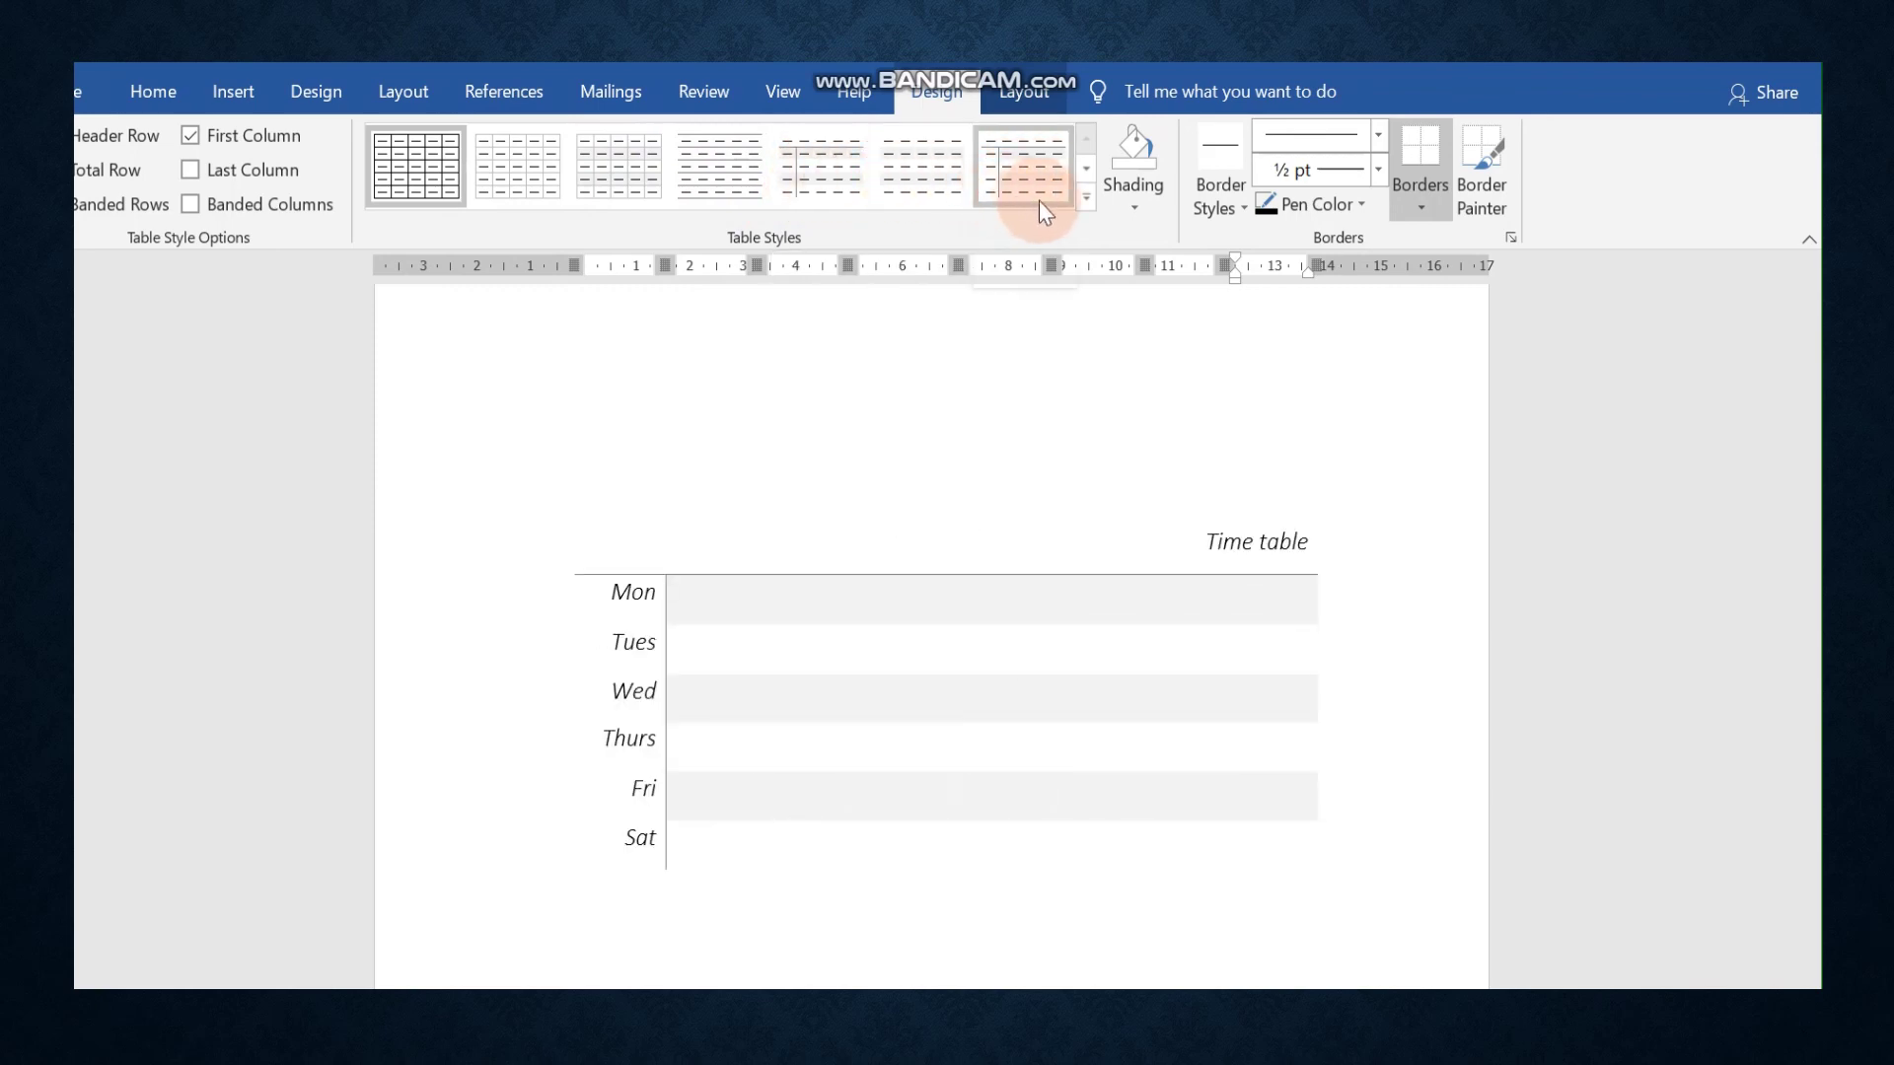
{"action": "left_click", "coordinate": [1089, 200]}
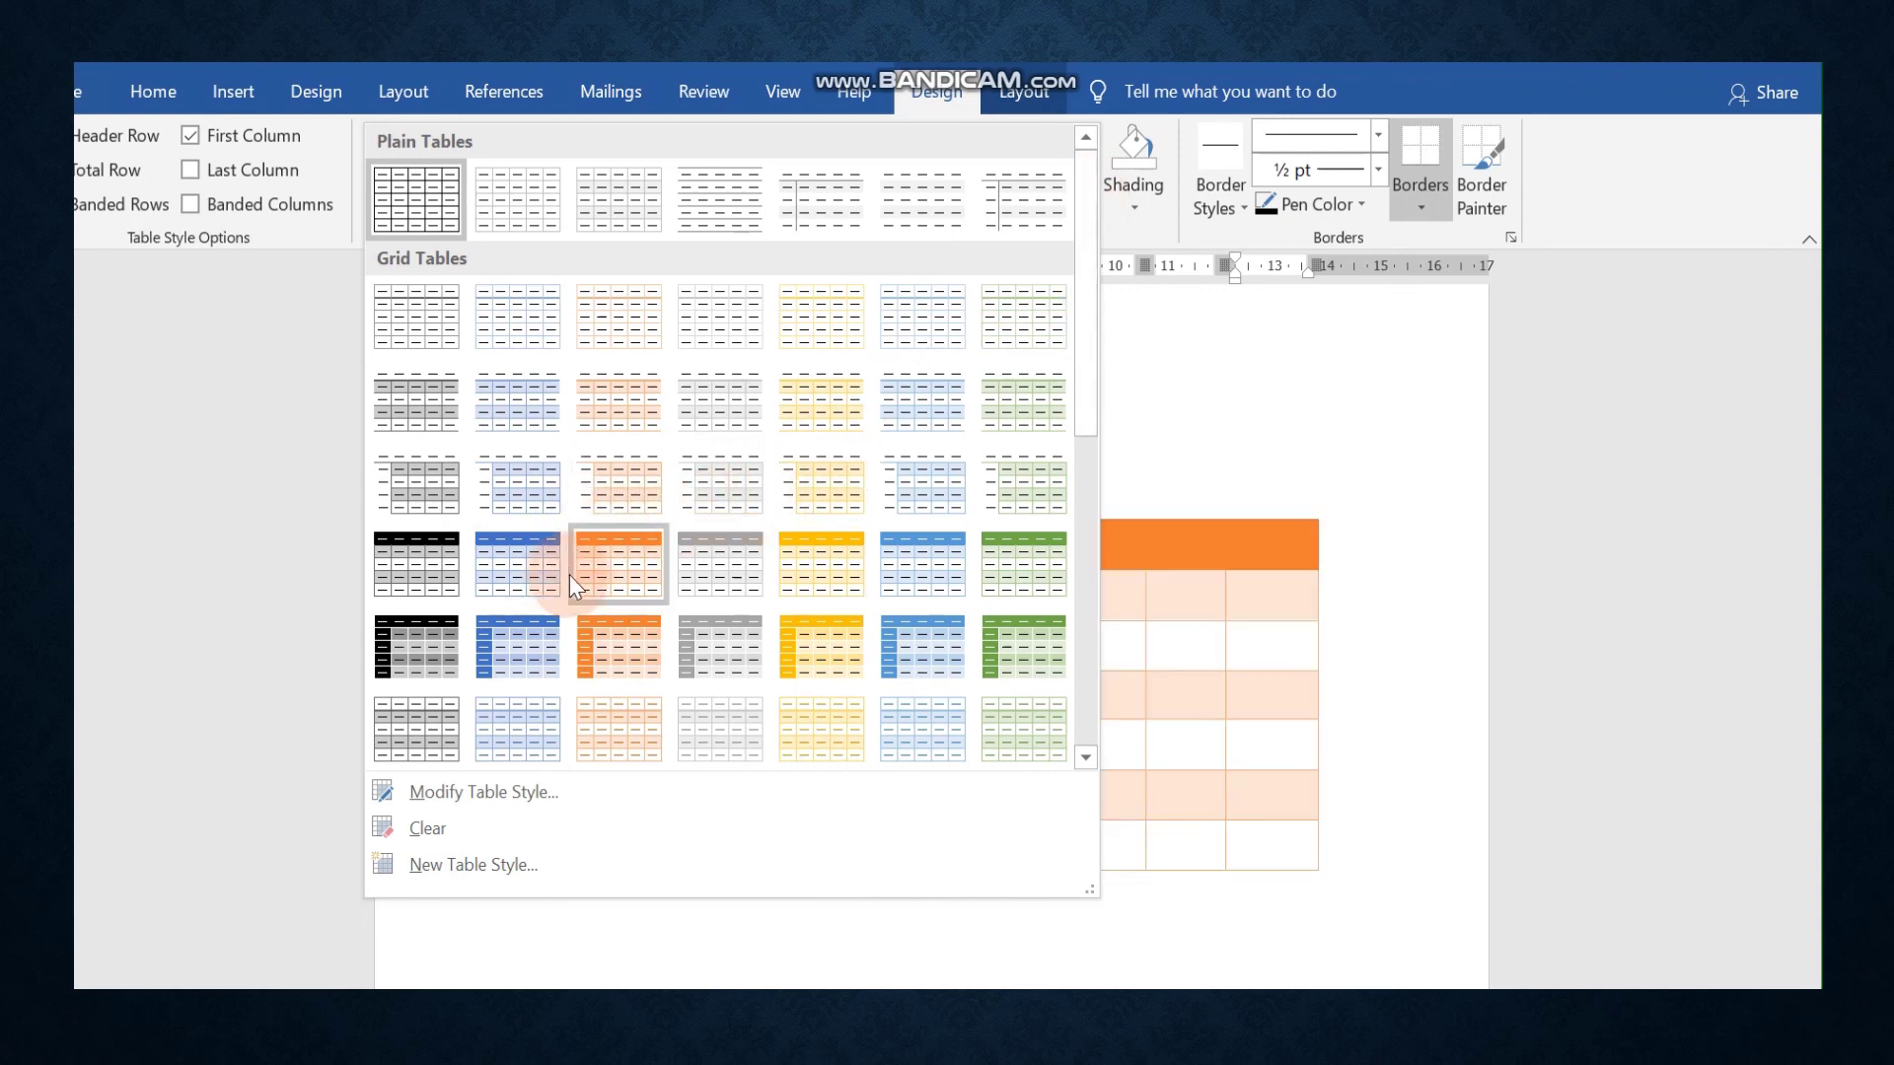
{"action": "left_click", "coordinate": [606, 572]}
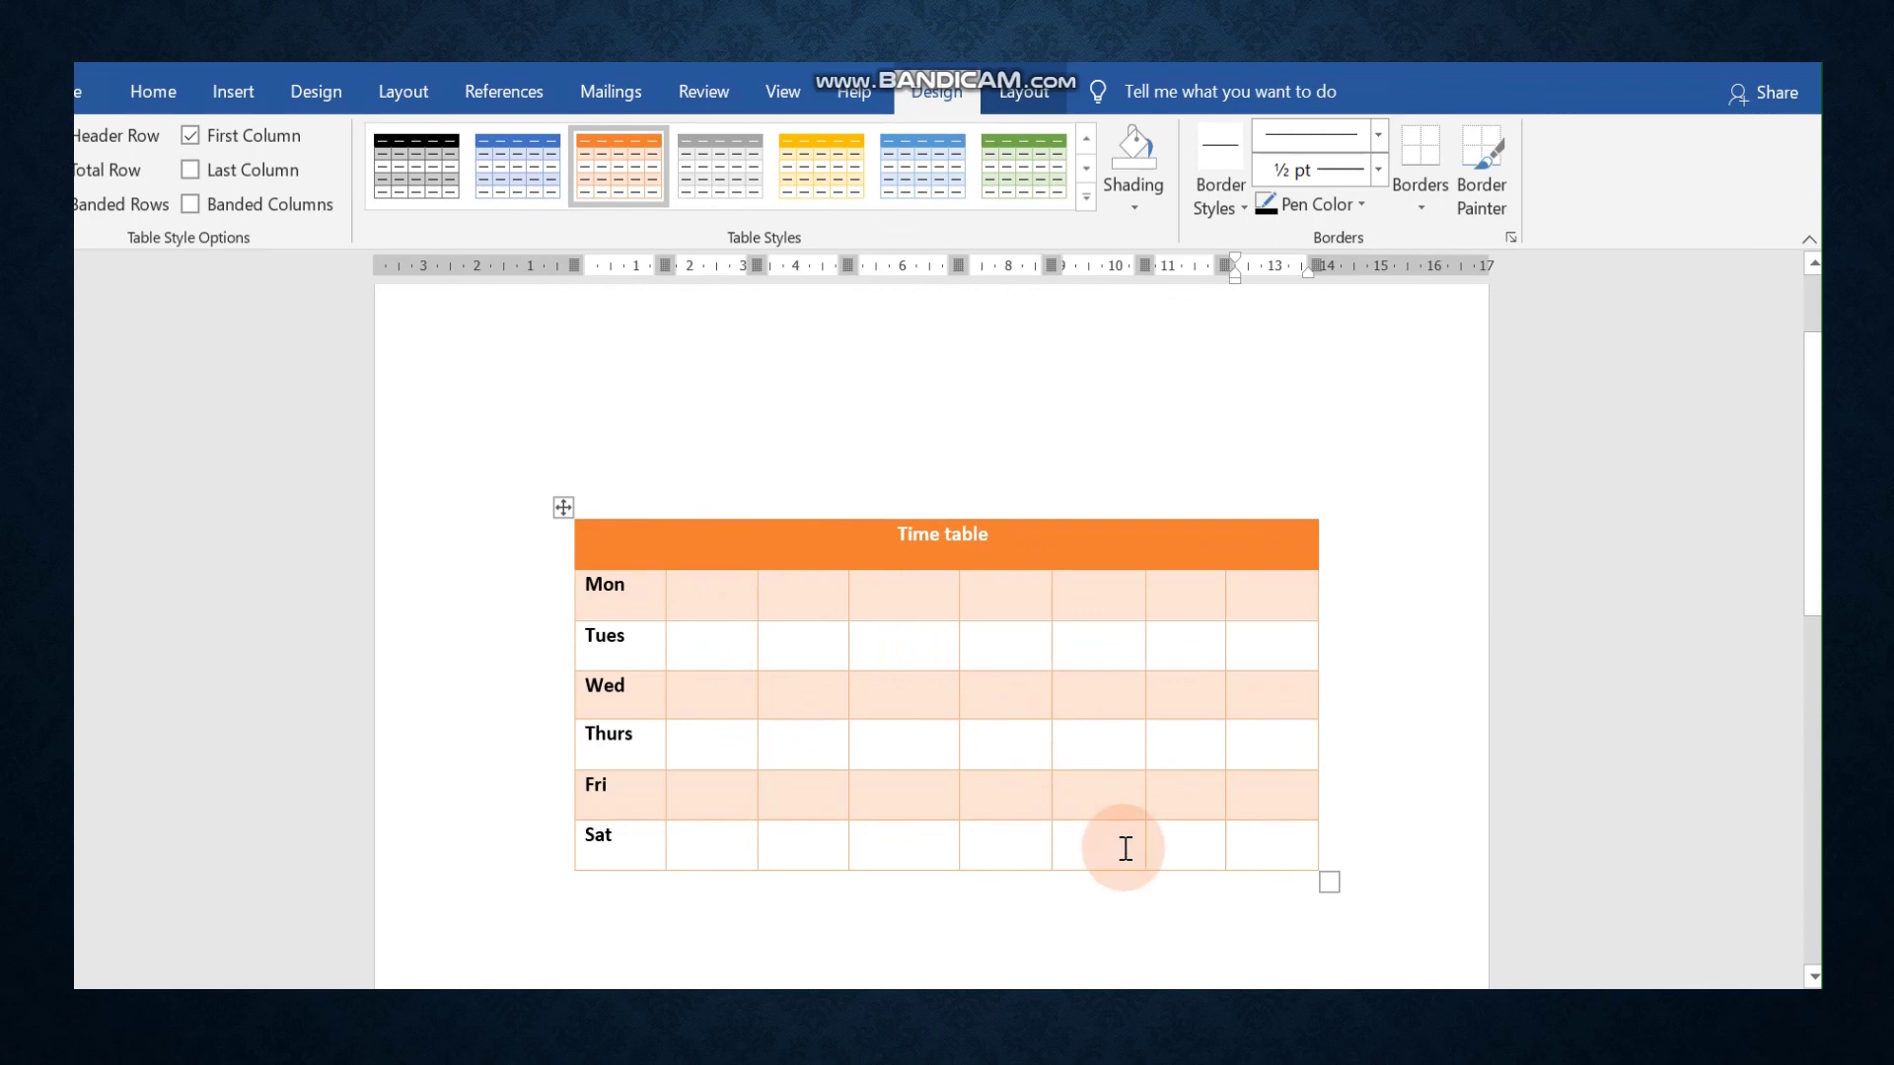
{"action": "left_click", "coordinate": [1400, 858]}
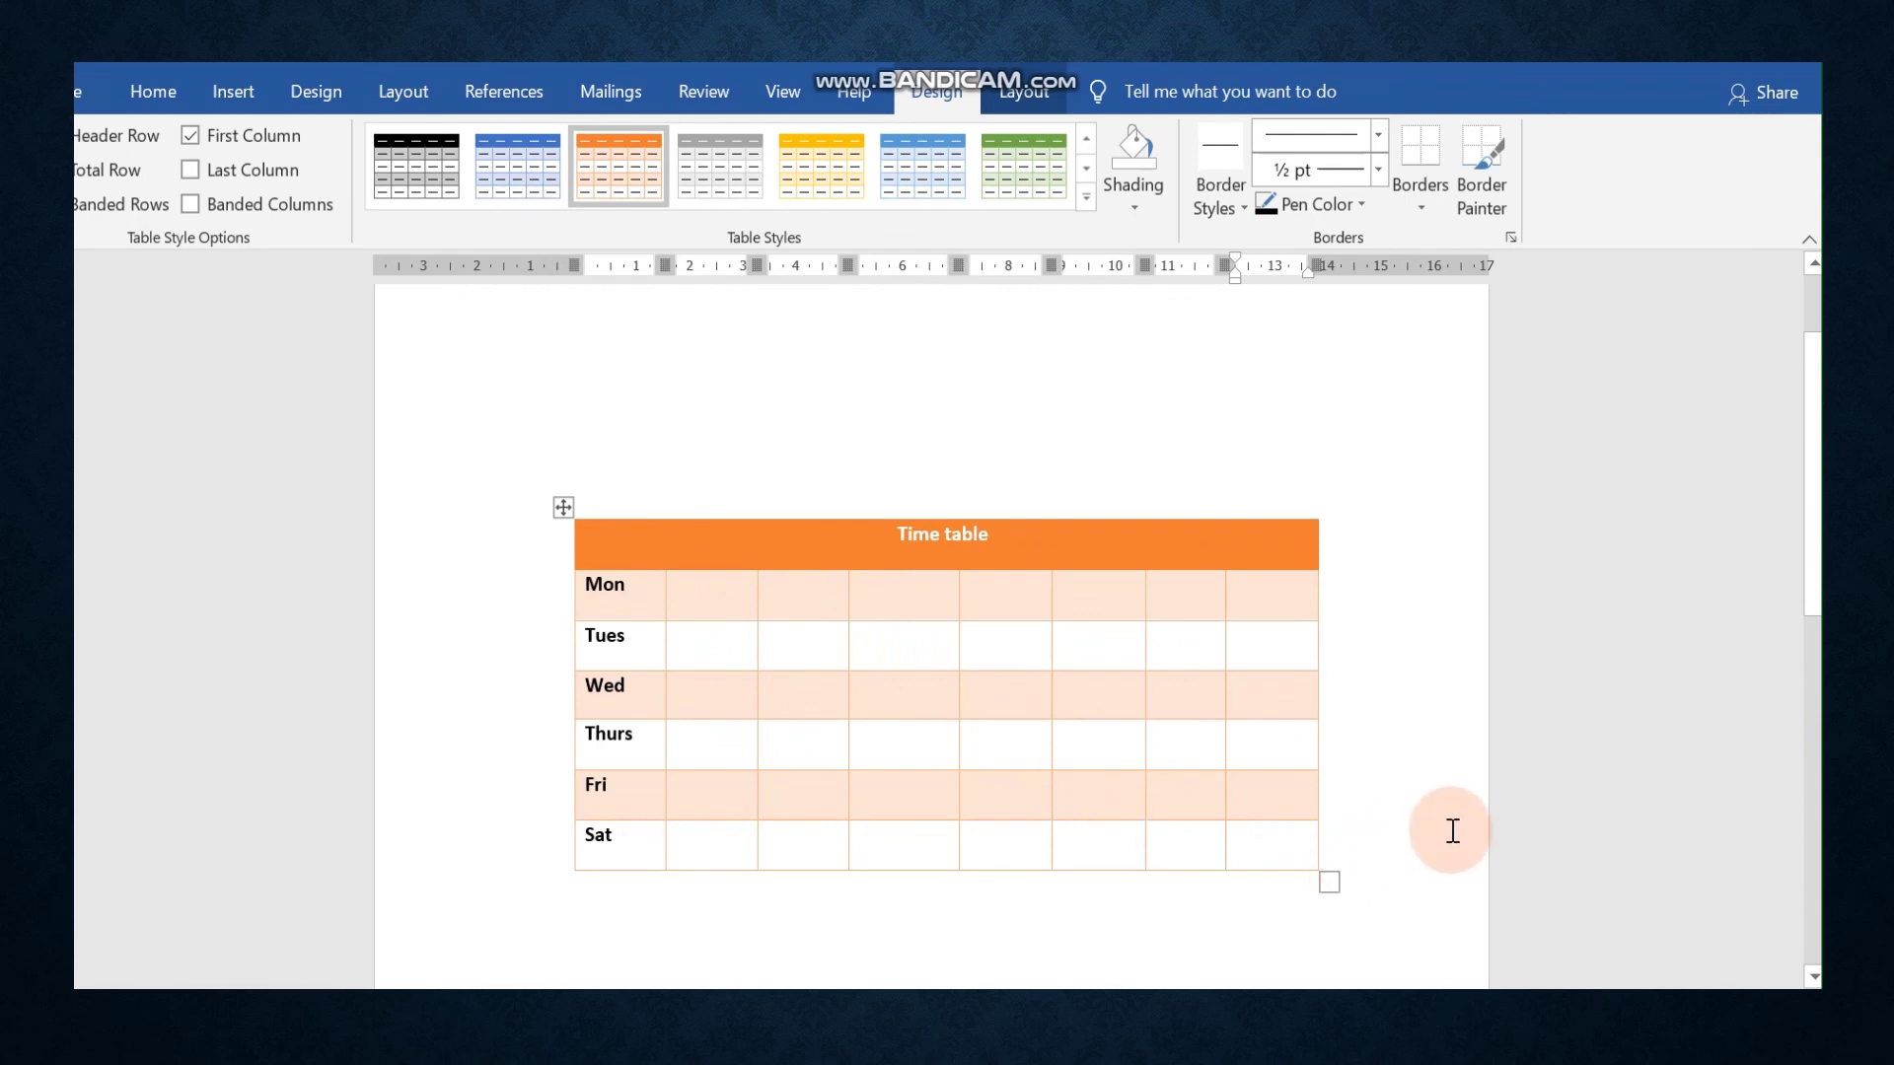